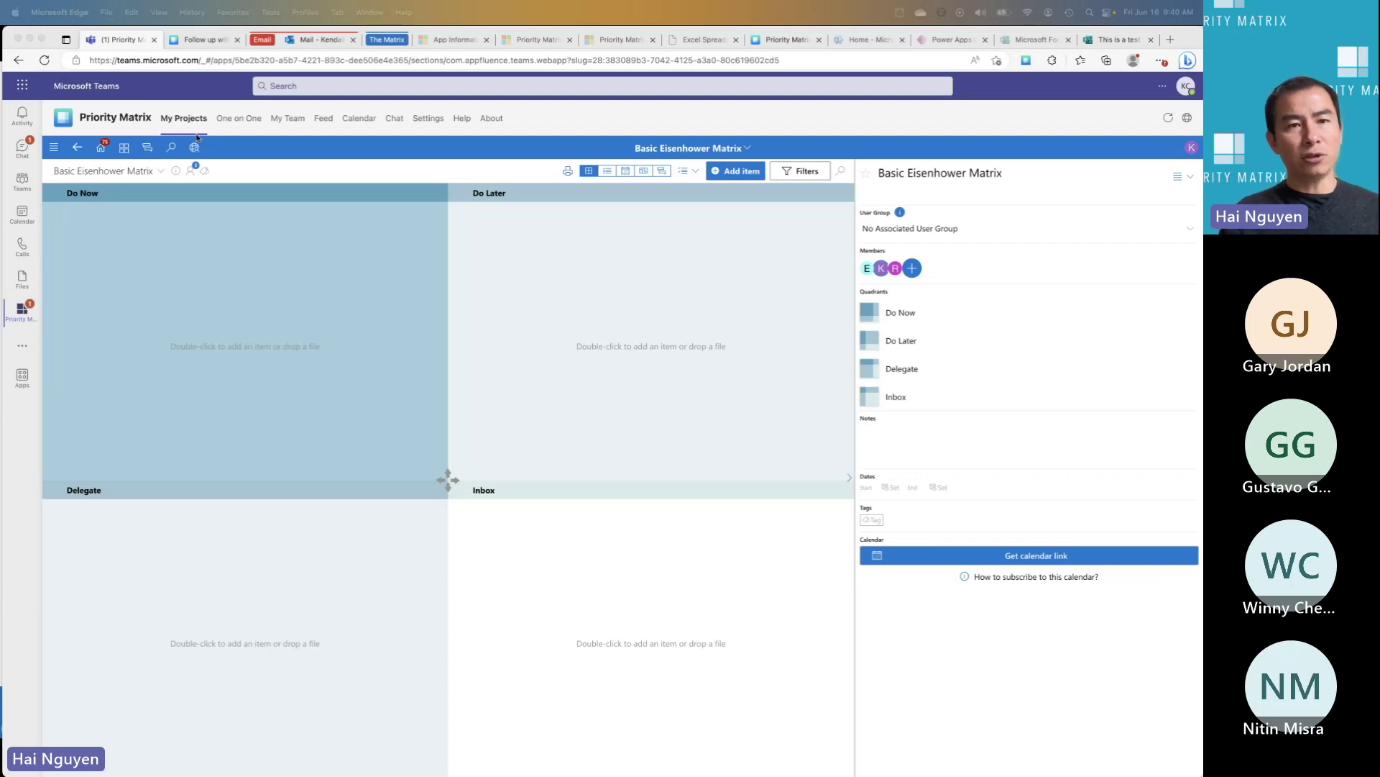
{"action": "left_click", "coordinate": [25, 388]}
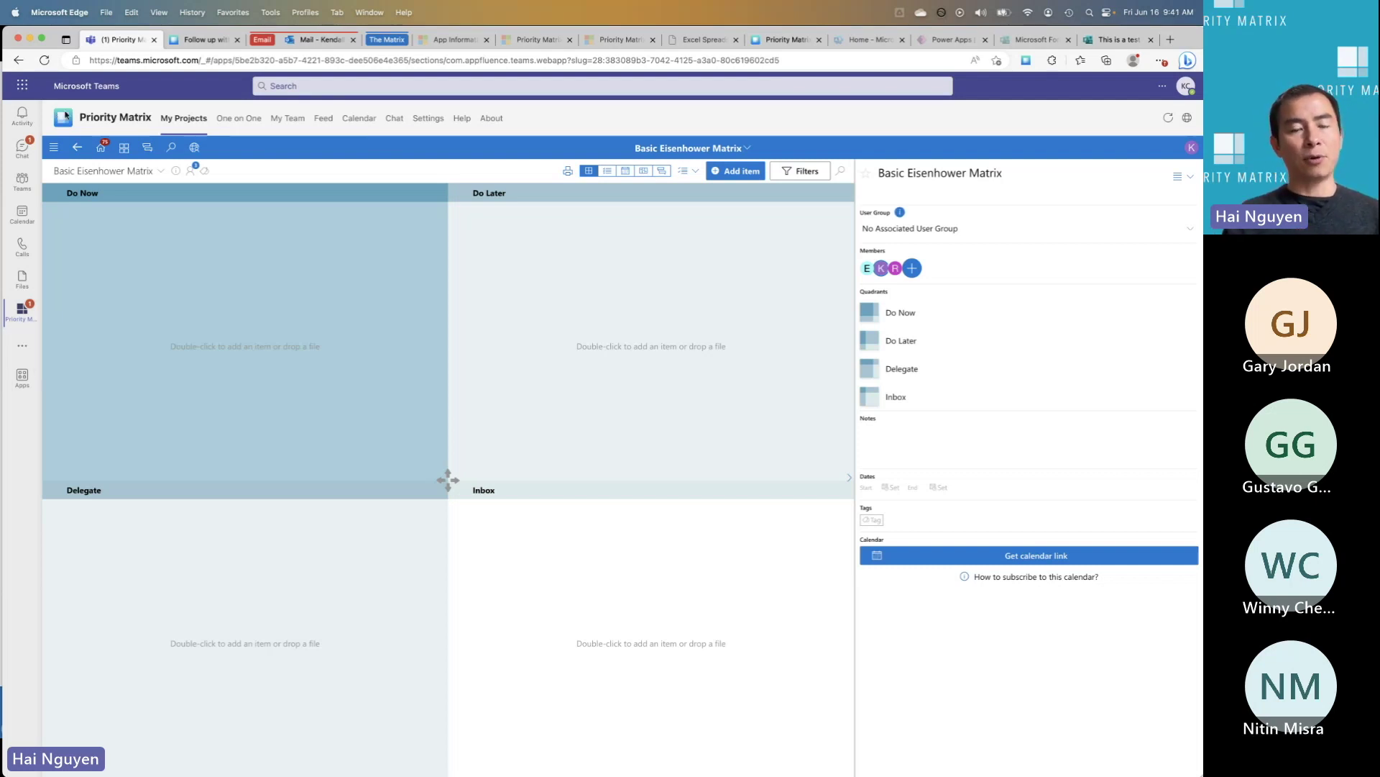
{"action": "mouse_move", "coordinate": [64, 115]}
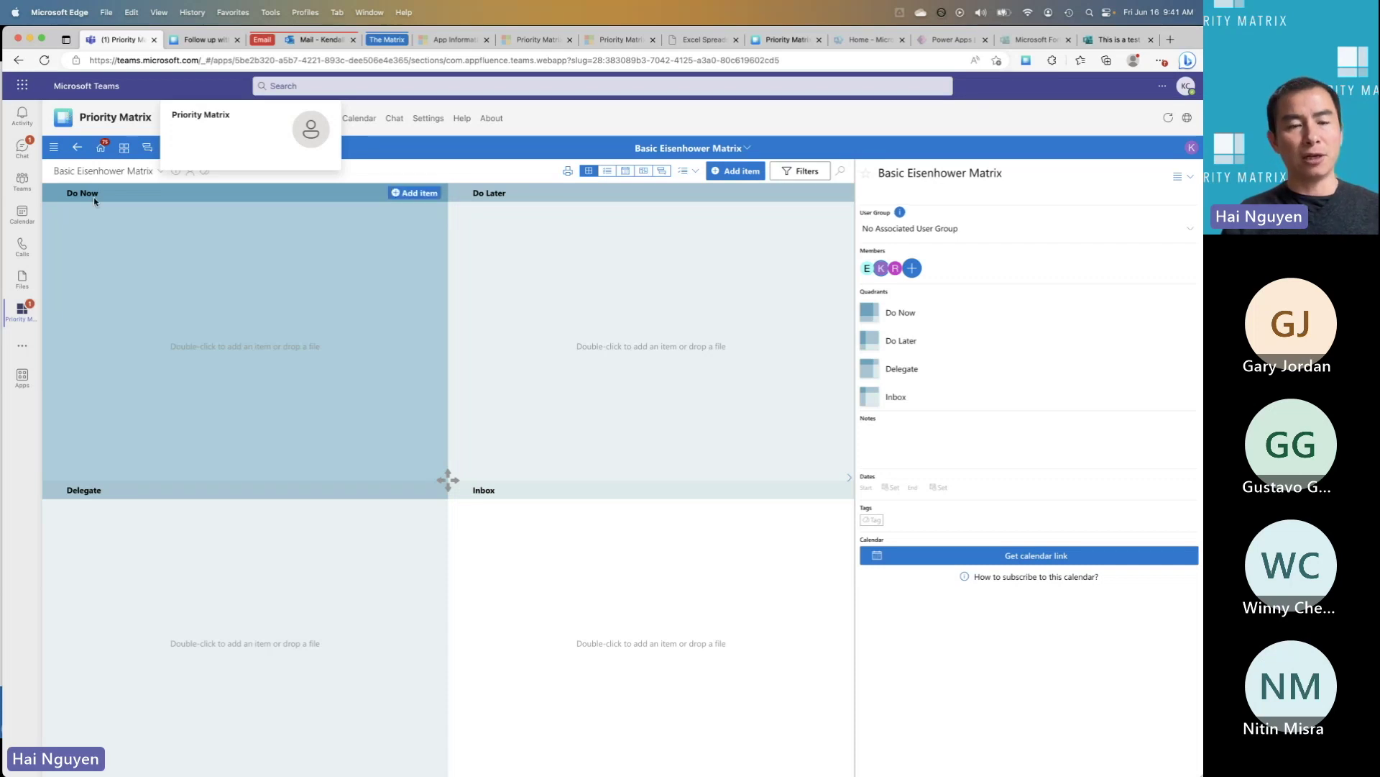
{"action": "right_click", "coordinate": [25, 317]}
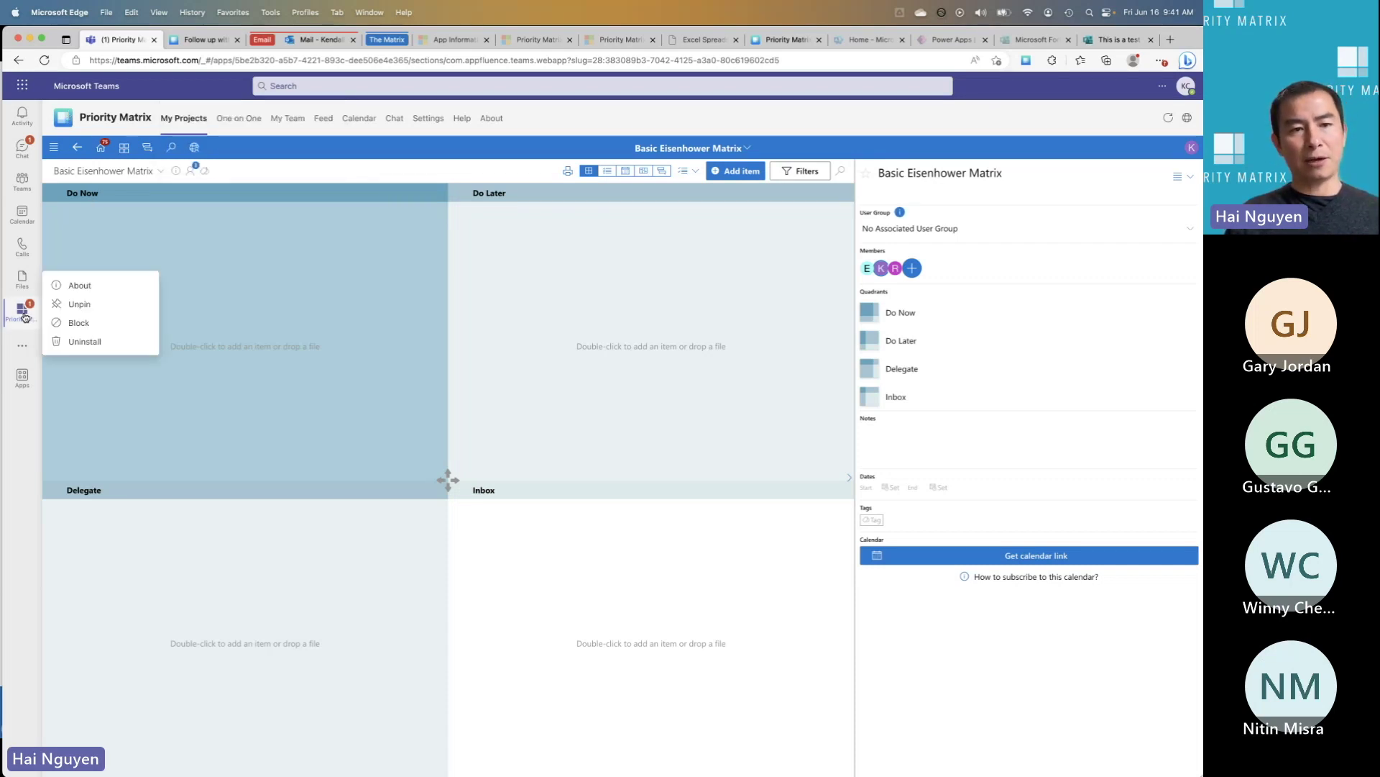
{"action": "left_click", "coordinate": [448, 480]}
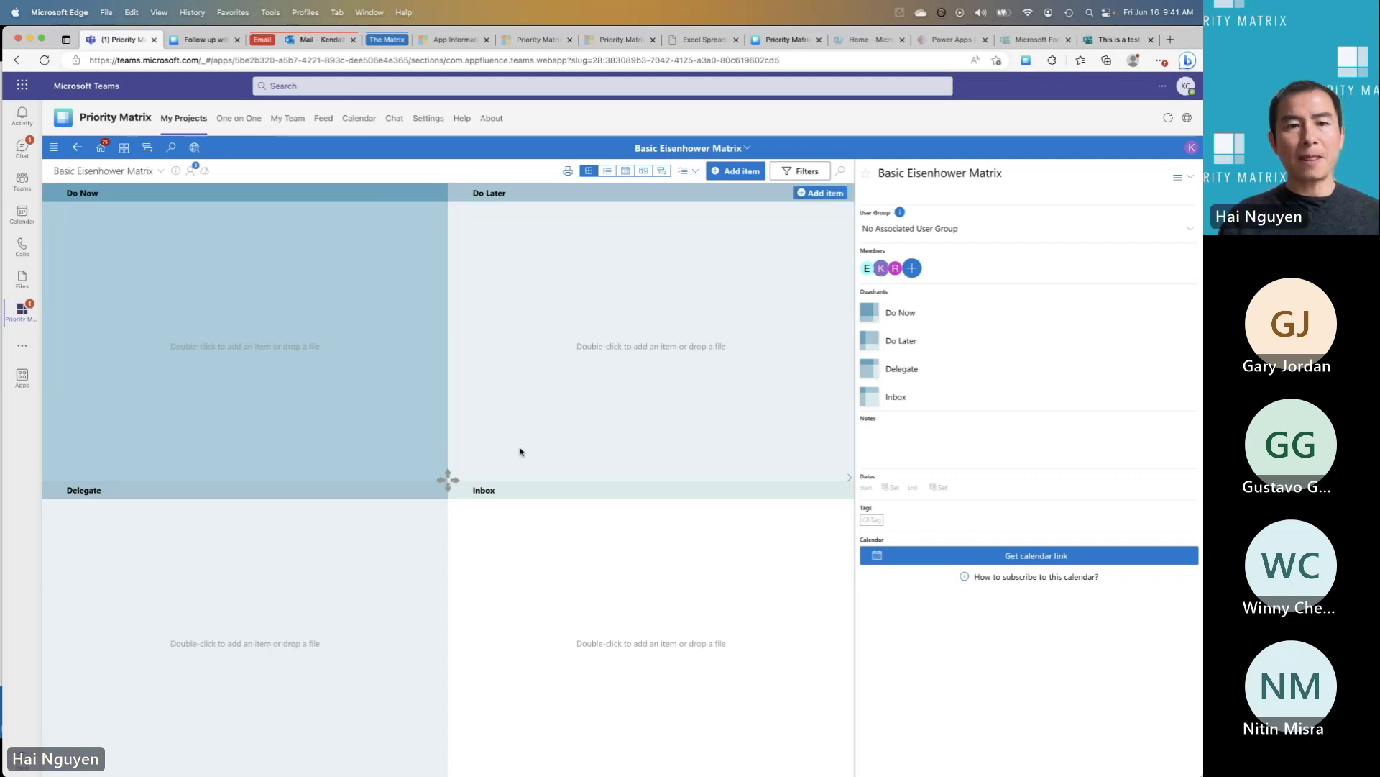
Add an item titled "Follow up with webinar participants due next week" to the Do Later quadrant
{"action": "left_click", "coordinate": [831, 193]}
{"action": "type", "text": "Follow up"}
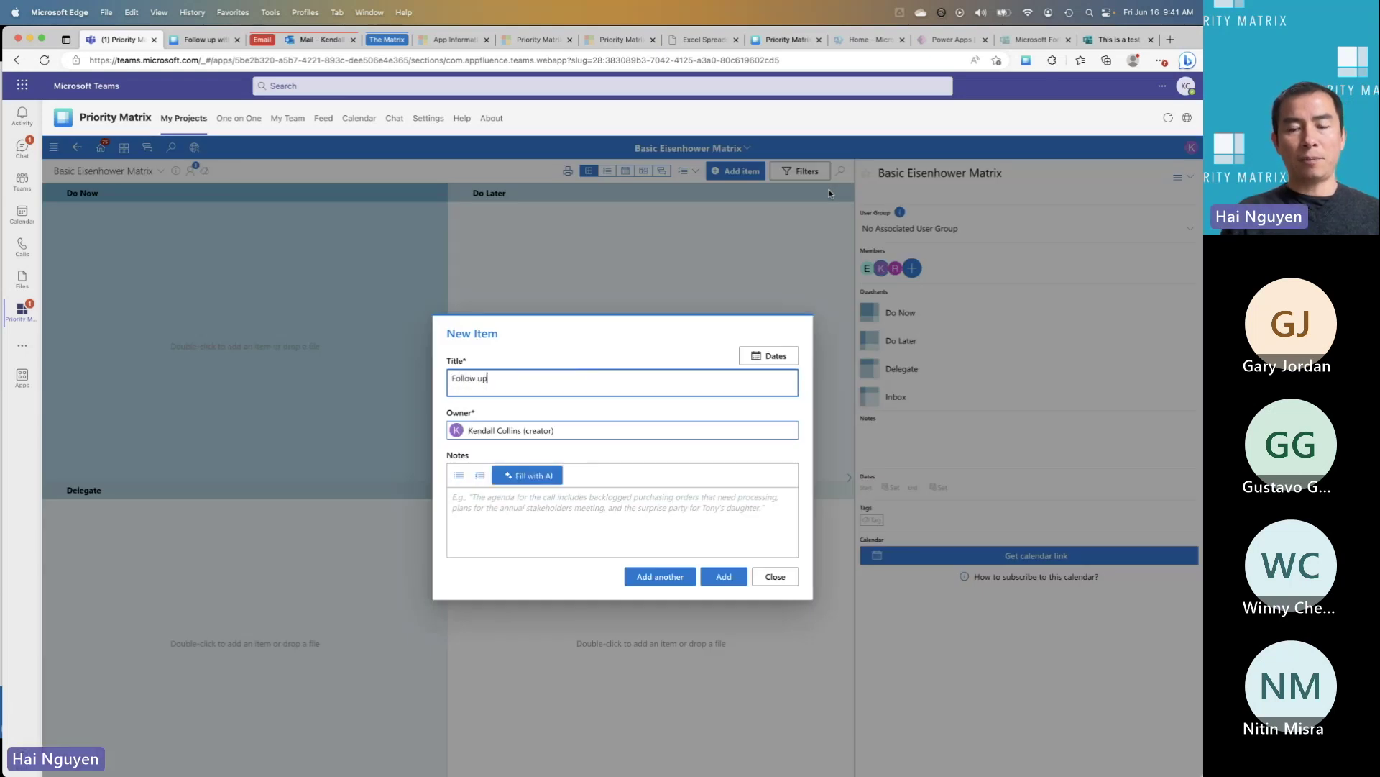
{"action": "type", "text": " with webinar p"}
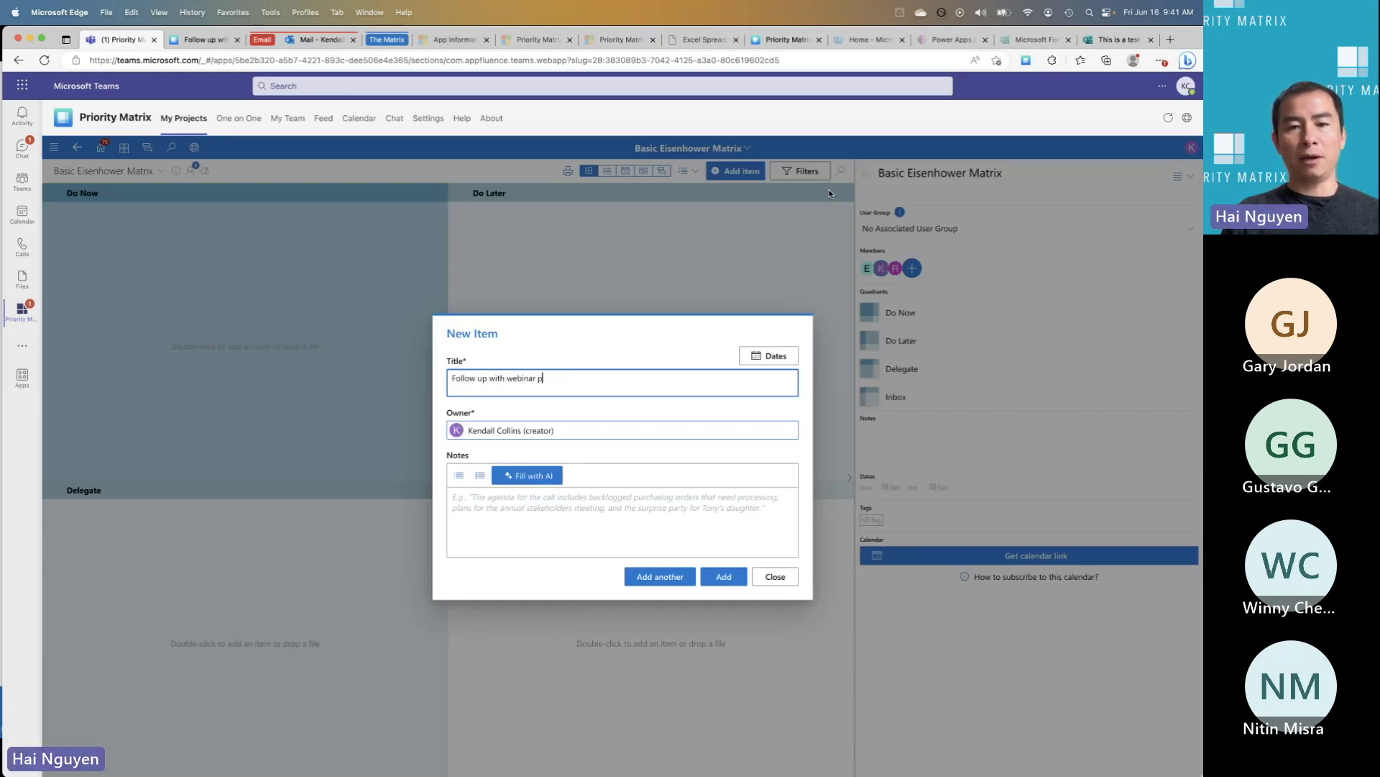
{"action": "type", "text": "articipants"}
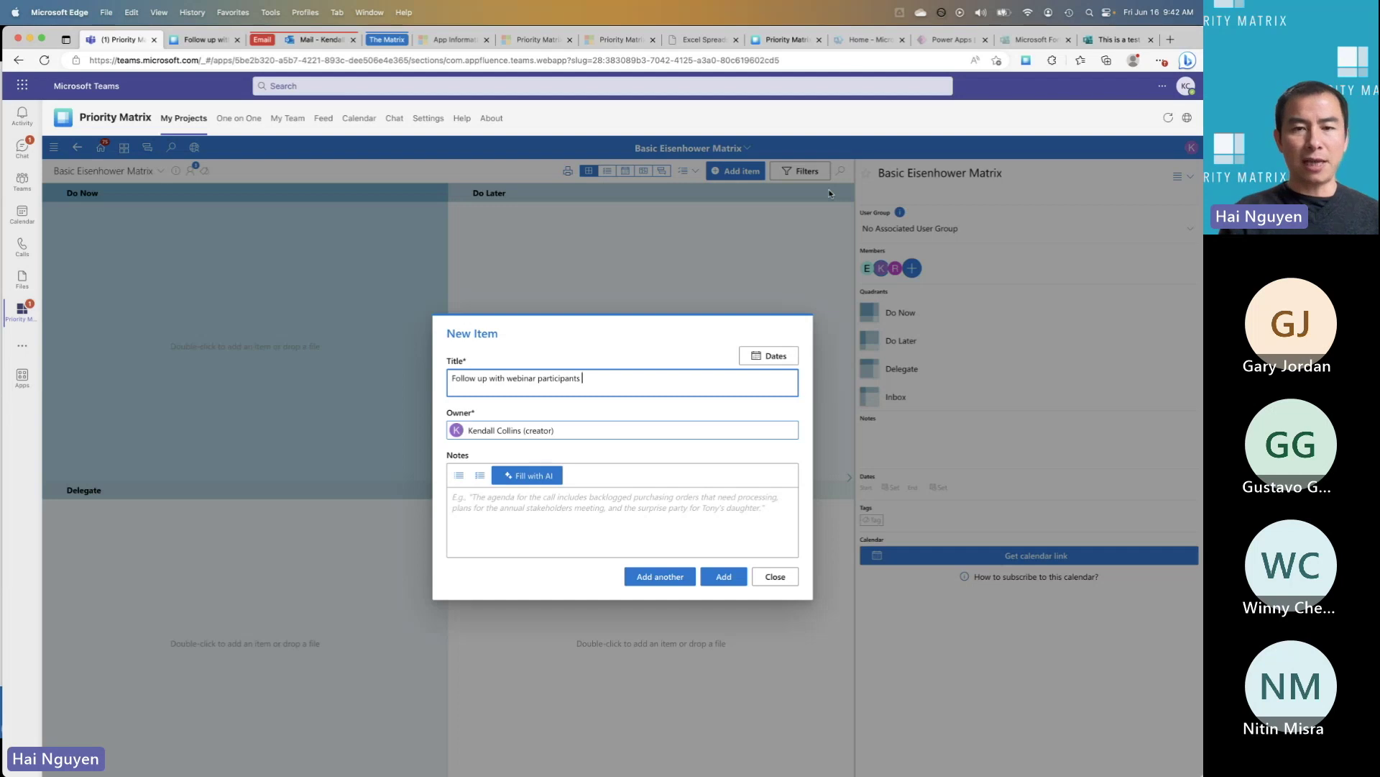
{"action": "type", "text": "due "}
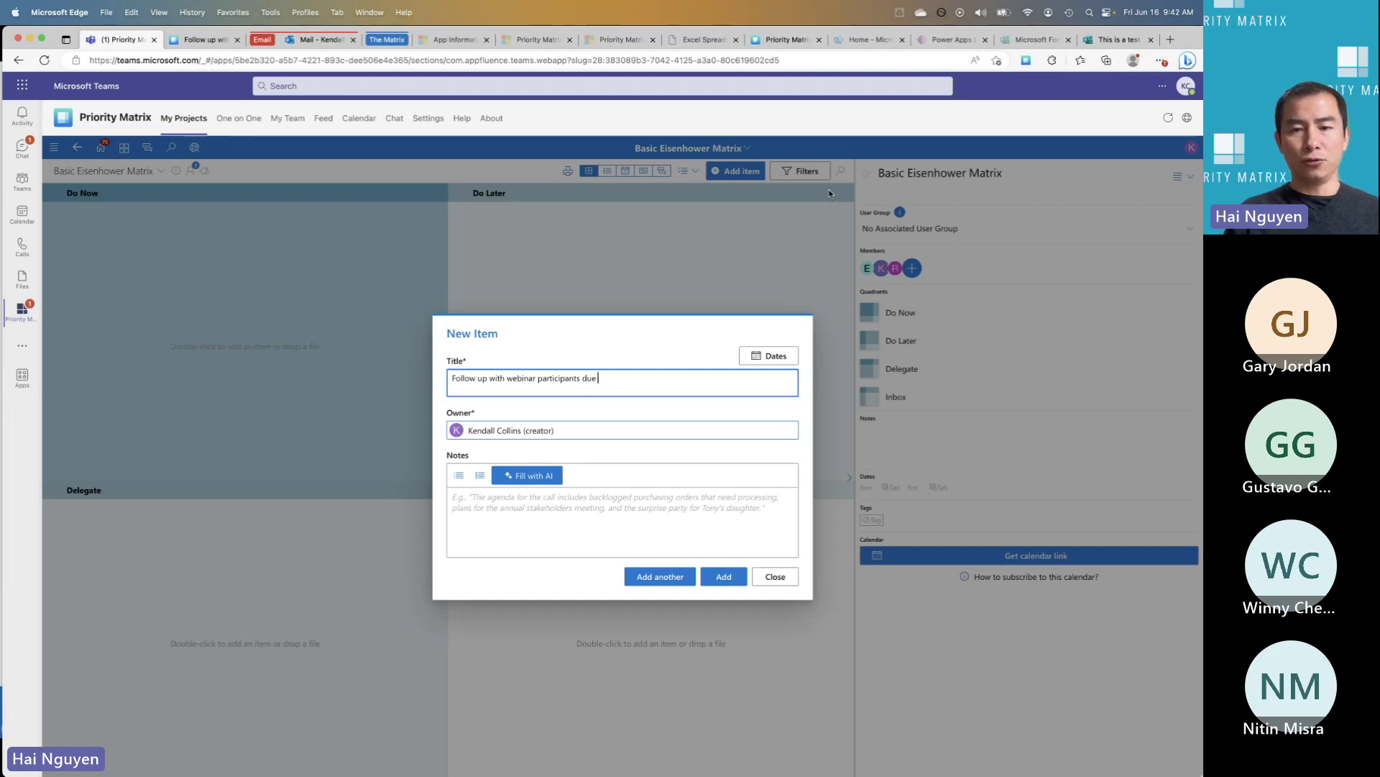
{"action": "type", "text": "tomorrow"}
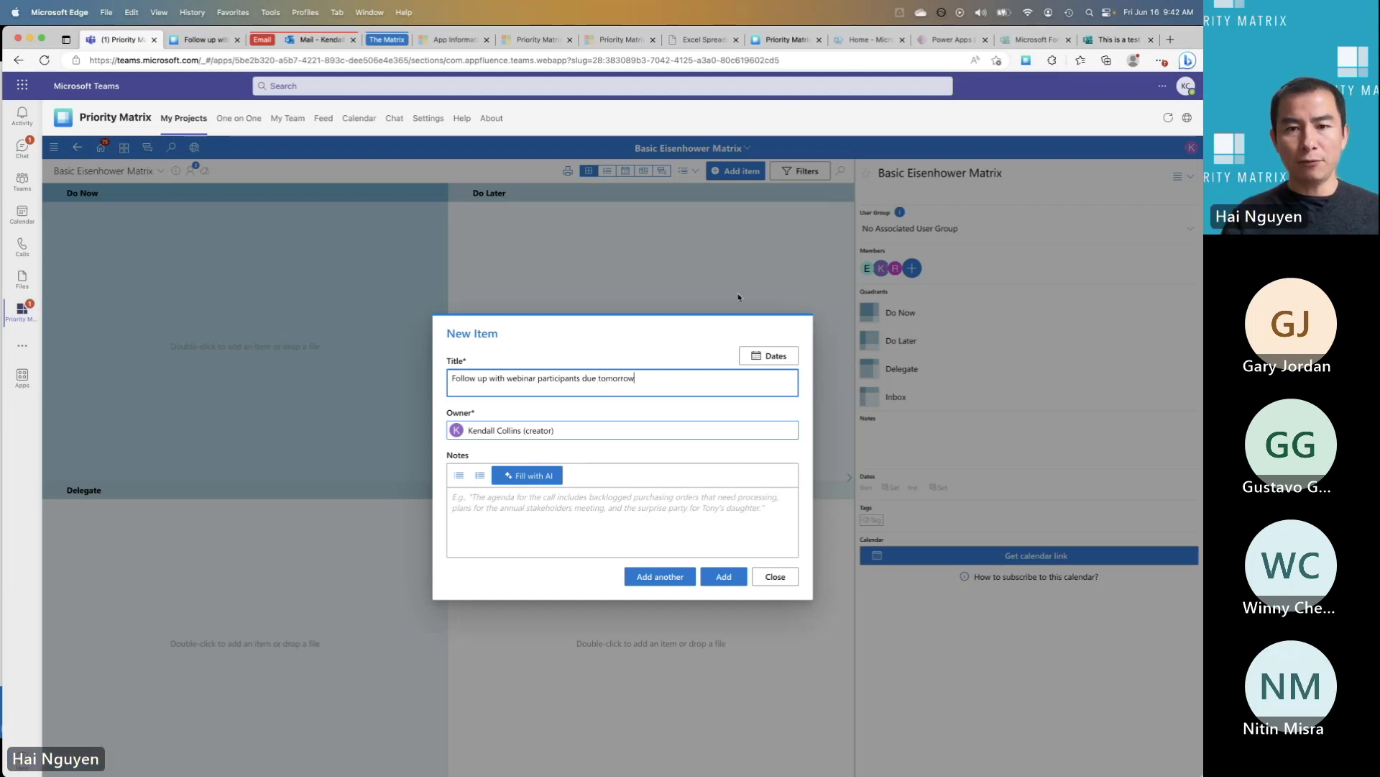
{"action": "double_click", "coordinate": [629, 382]}
{"action": "type", "text": "next mor"}
{"action": "key", "text": "BackSpace"}
{"action": "key", "text": "BackSpace"}
{"action": "key", "text": "BackSpace"}
{"action": "type", "text": "week"}
{"action": "left_click", "coordinate": [724, 576]}
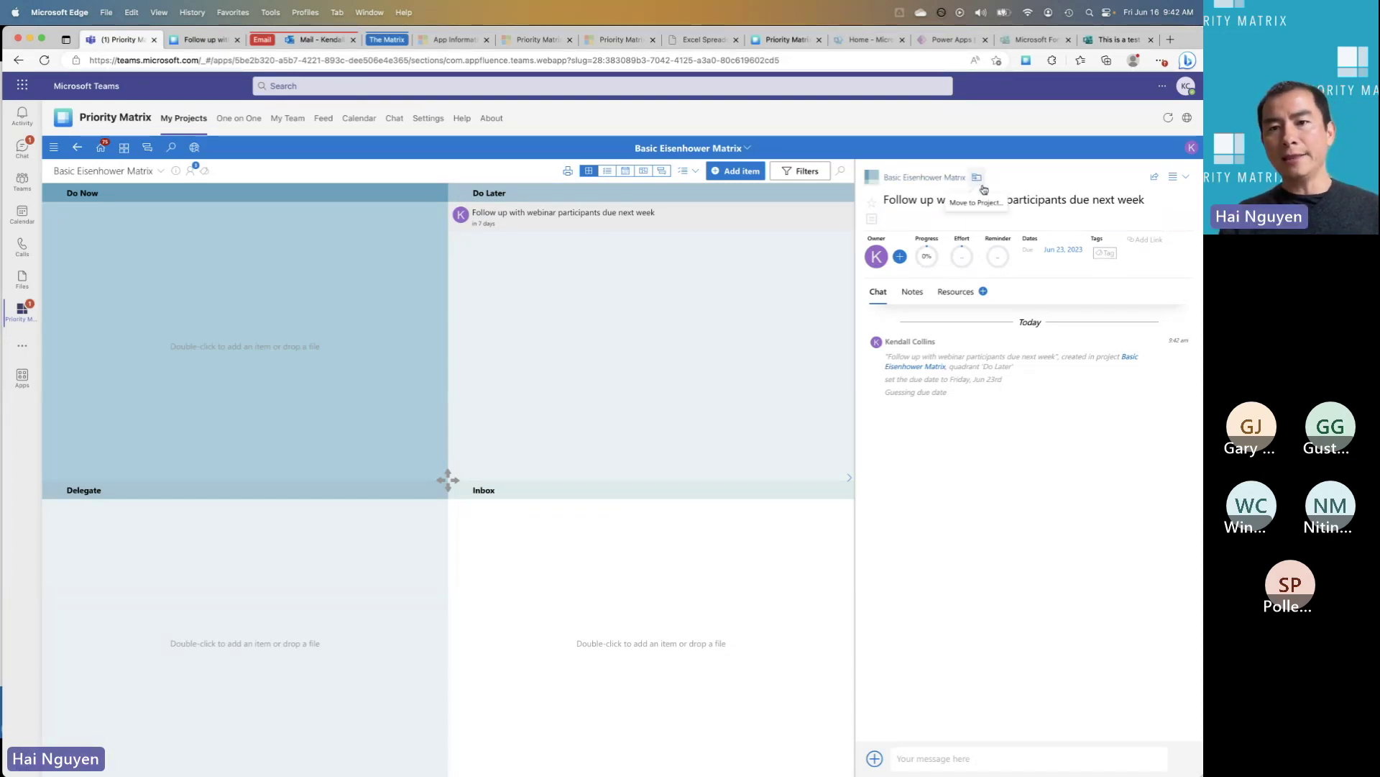
Star the follow-up item and set its reminder by posting "remind me monday" in the item's chat
{"action": "left_click", "coordinate": [873, 205]}
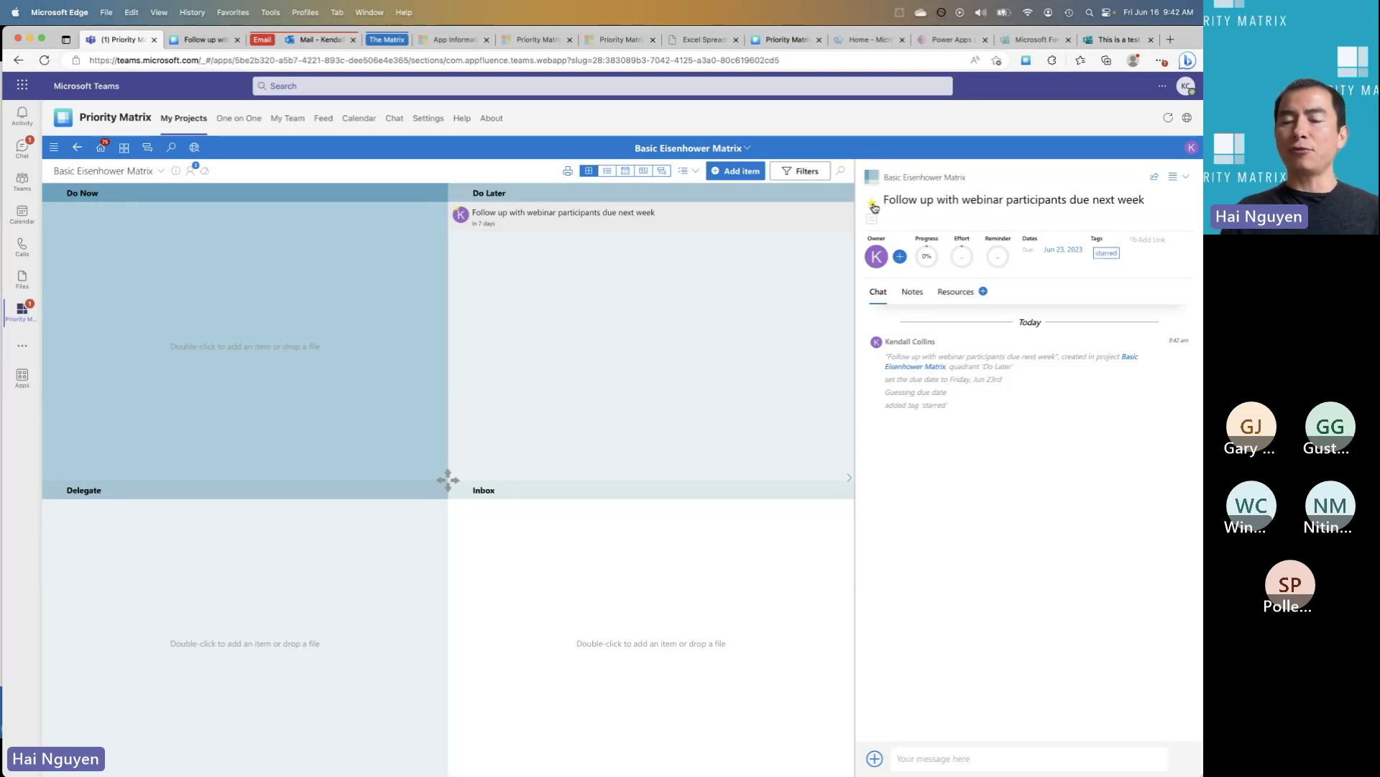
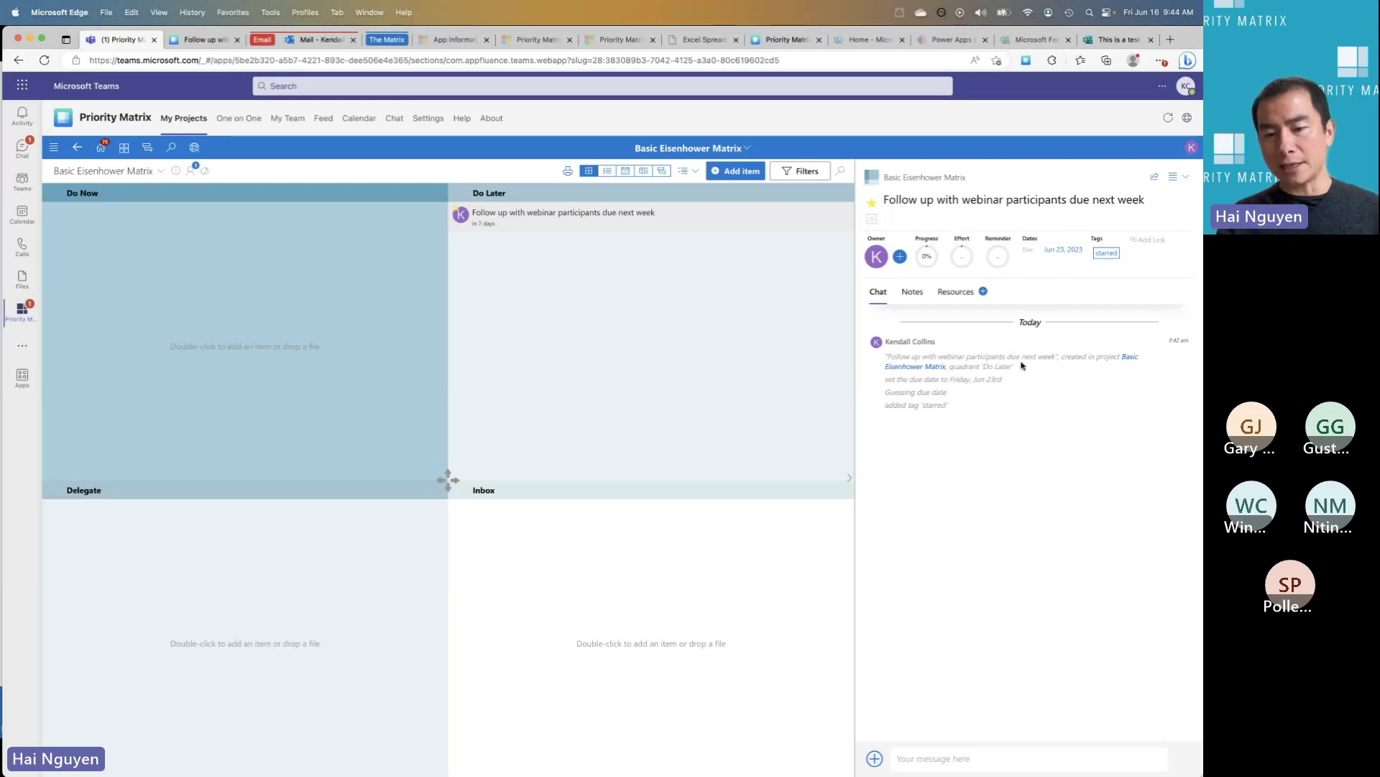
{"action": "type", "text": "remind me monday"}
{"action": "key", "text": "Return"}
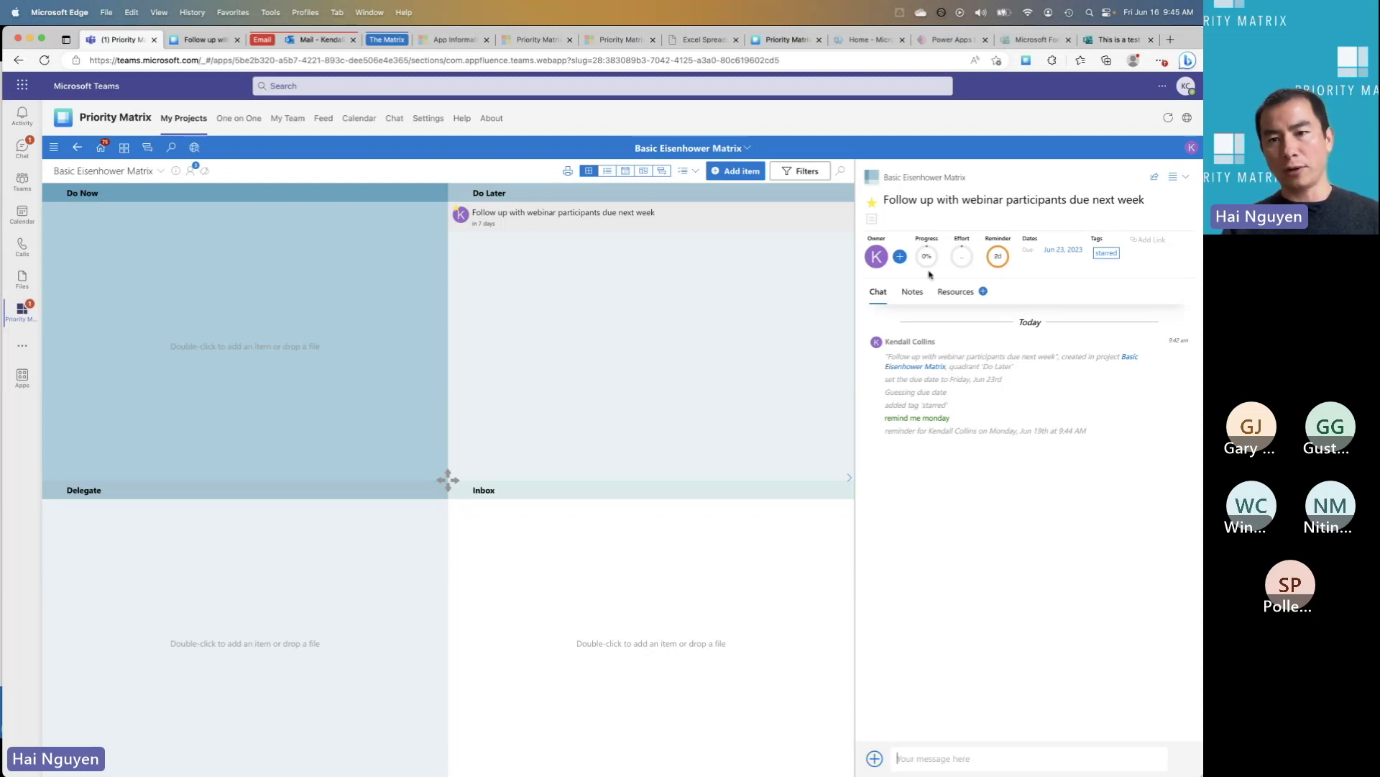
Create a checklist in the item's notes with the entries Subtask 1, Subtask 2 and Subtask 3
{"action": "left_click", "coordinate": [913, 291]}
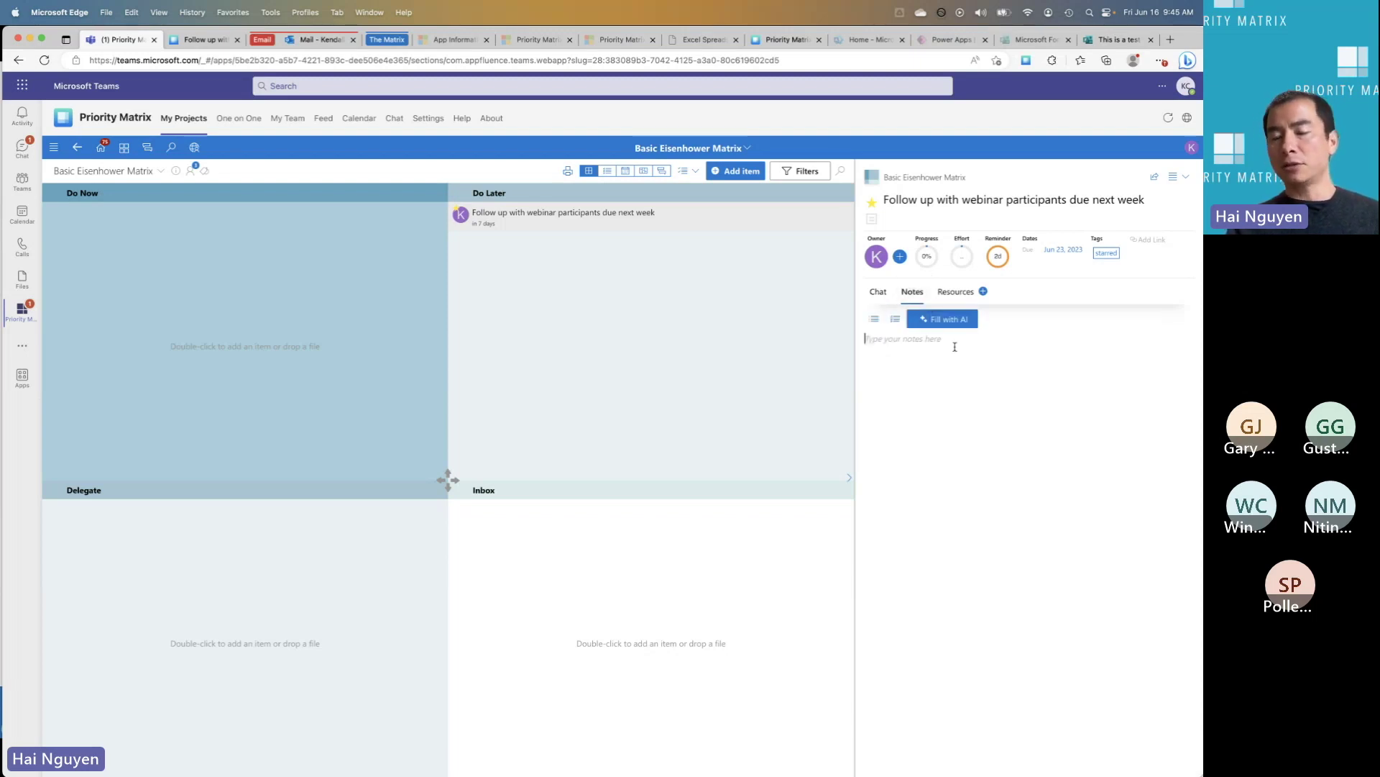
{"action": "left_click", "coordinate": [895, 320]}
{"action": "type", "text": "Subtask 1"}
{"action": "key", "text": "Return"}
{"action": "type", "text": "Subtas"}
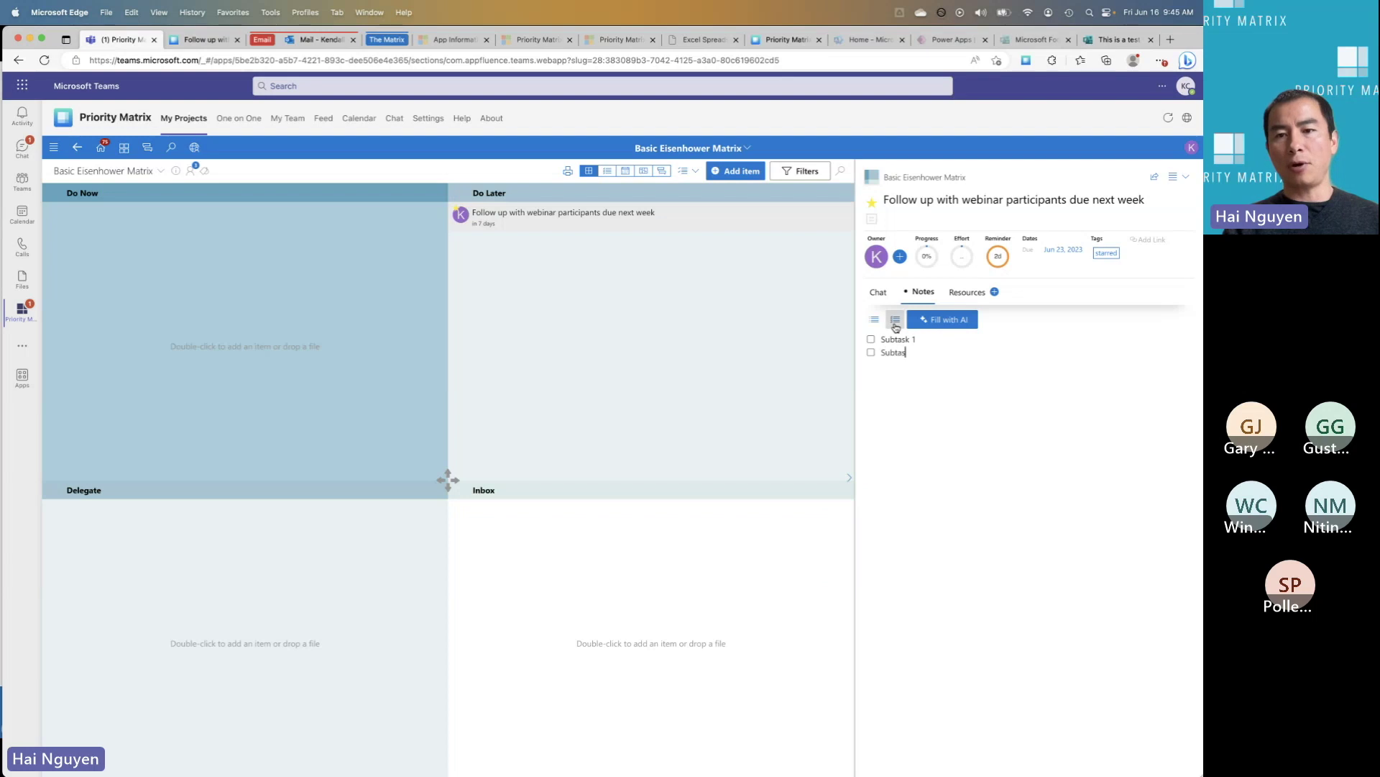
{"action": "type", "text": "k 2"}
{"action": "key", "text": "Return"}
{"action": "type", "text": "Subts"}
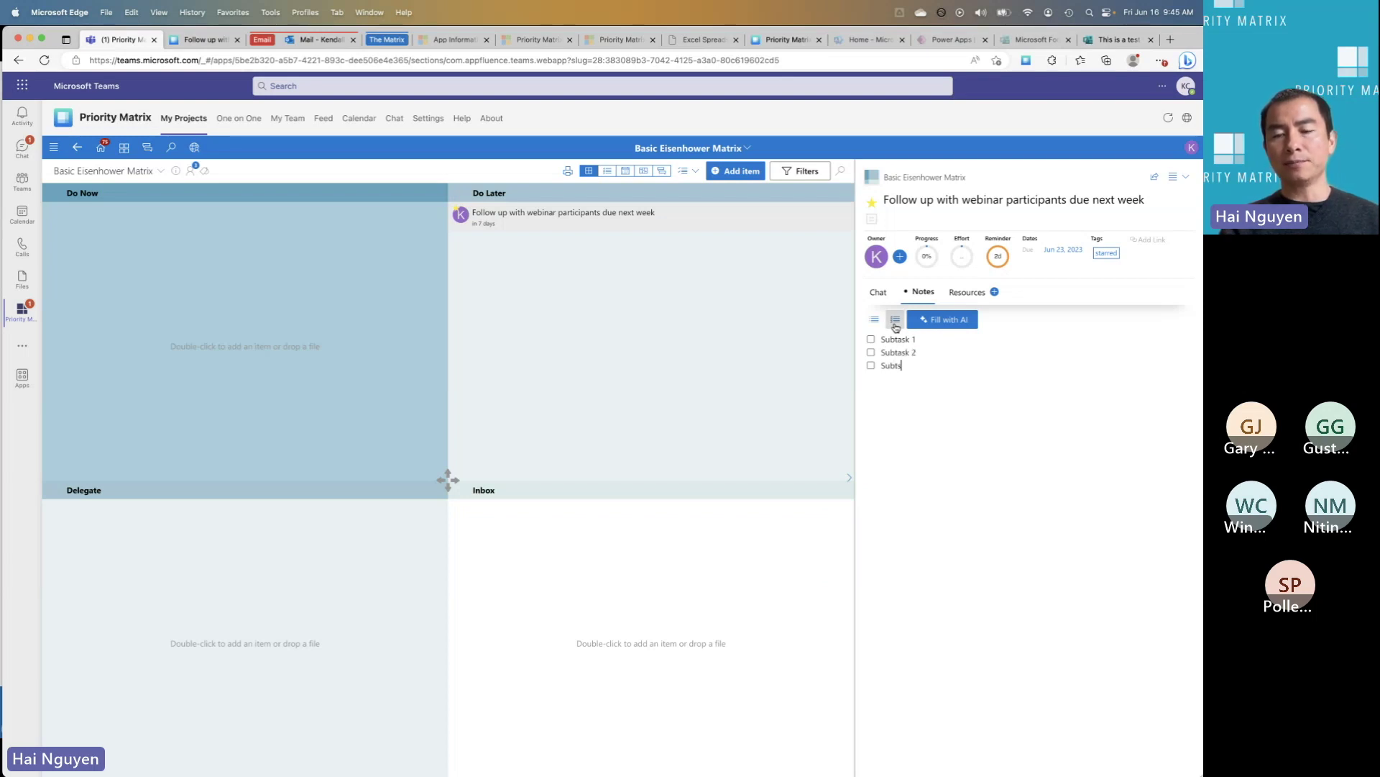
{"action": "key", "text": "BackSpace"}
{"action": "type", "text": "ask 3"}
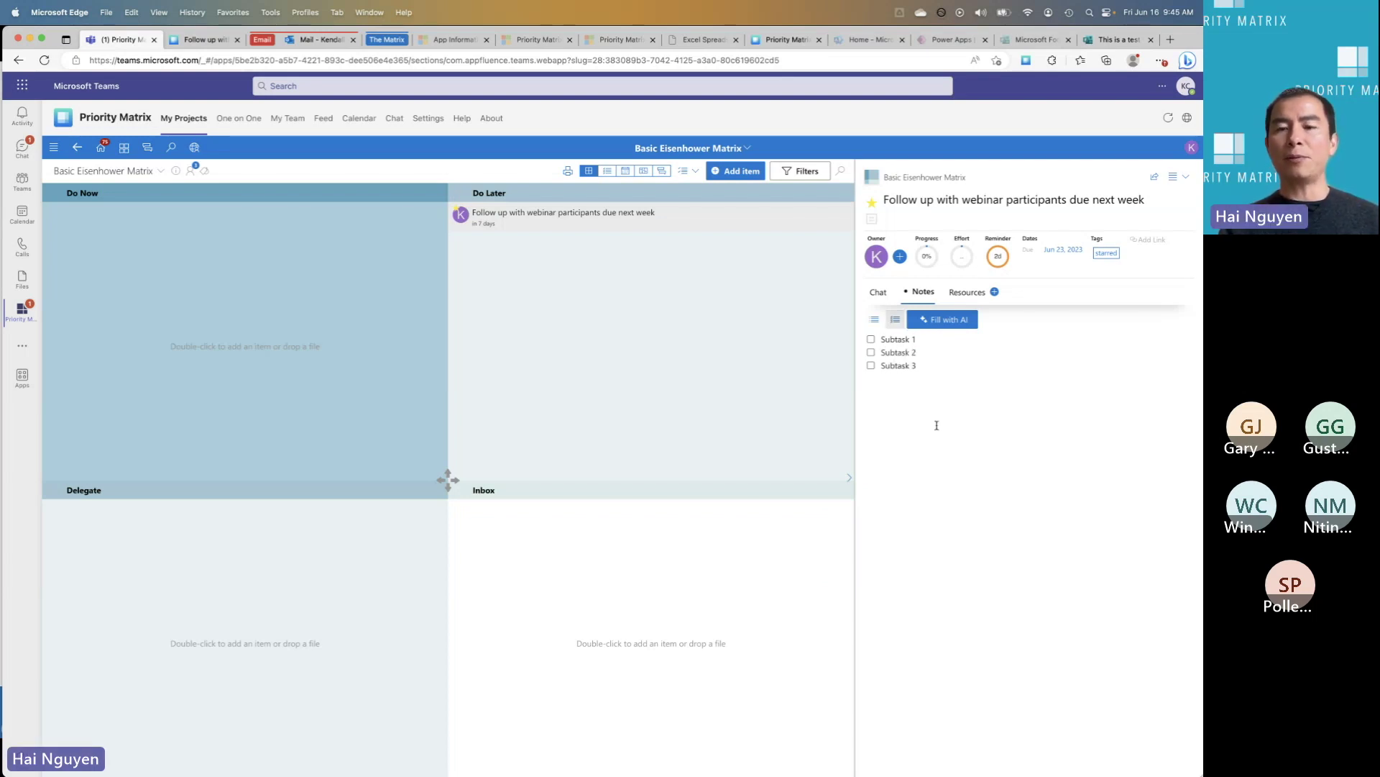
Mark Subtask 1 as completed in the item's notes and move the item to the Do Now quadrant
{"action": "left_click", "coordinate": [965, 295]}
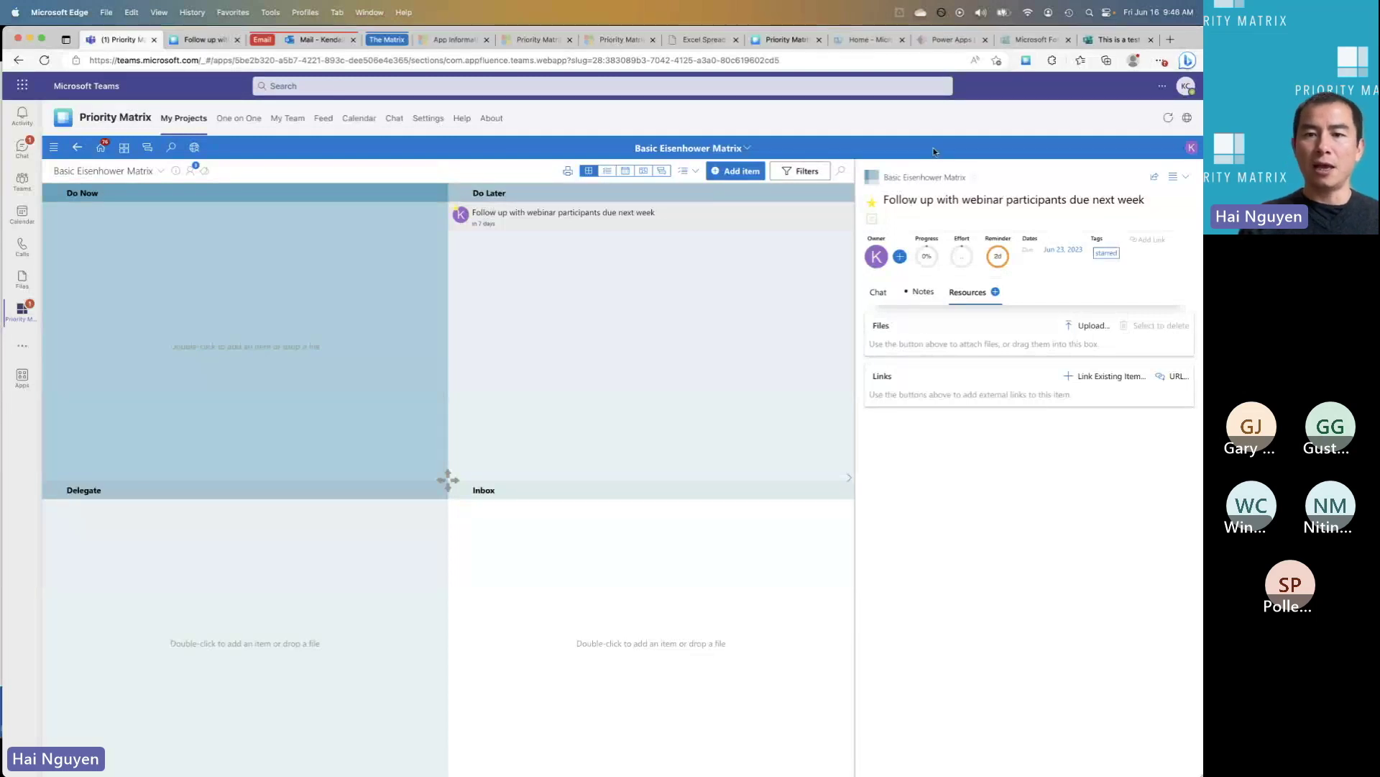
{"action": "left_click", "coordinate": [878, 292]}
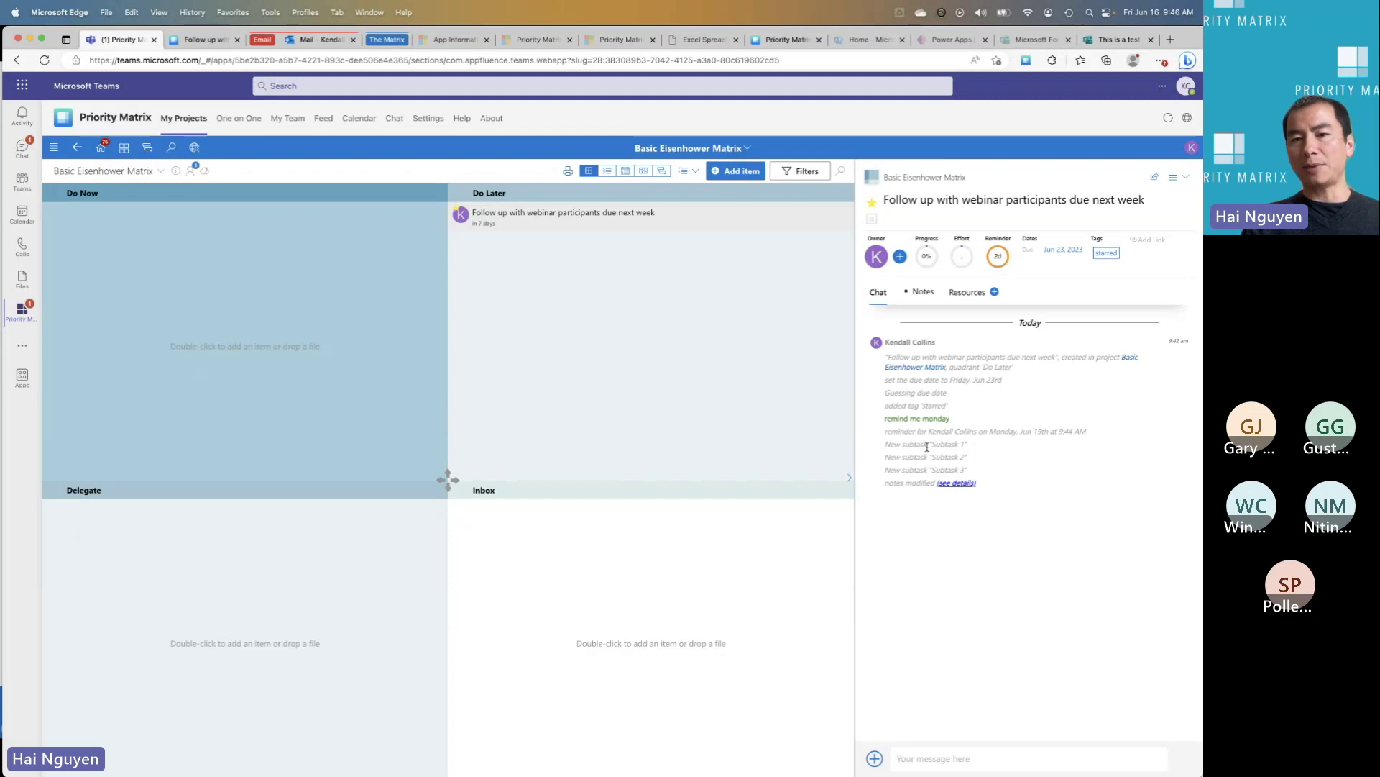
{"action": "left_click", "coordinate": [922, 292]}
{"action": "left_click", "coordinate": [871, 339]}
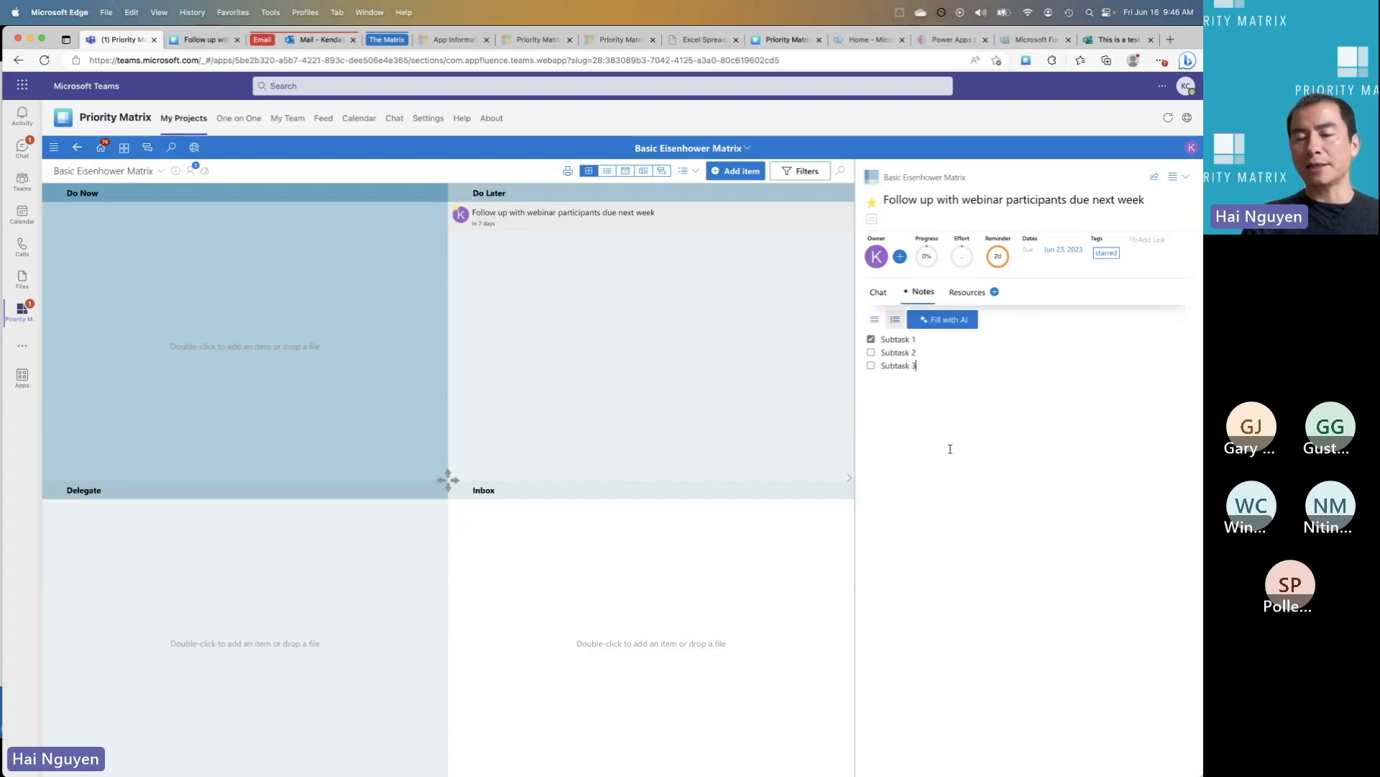
{"action": "left_click", "coordinate": [878, 292]}
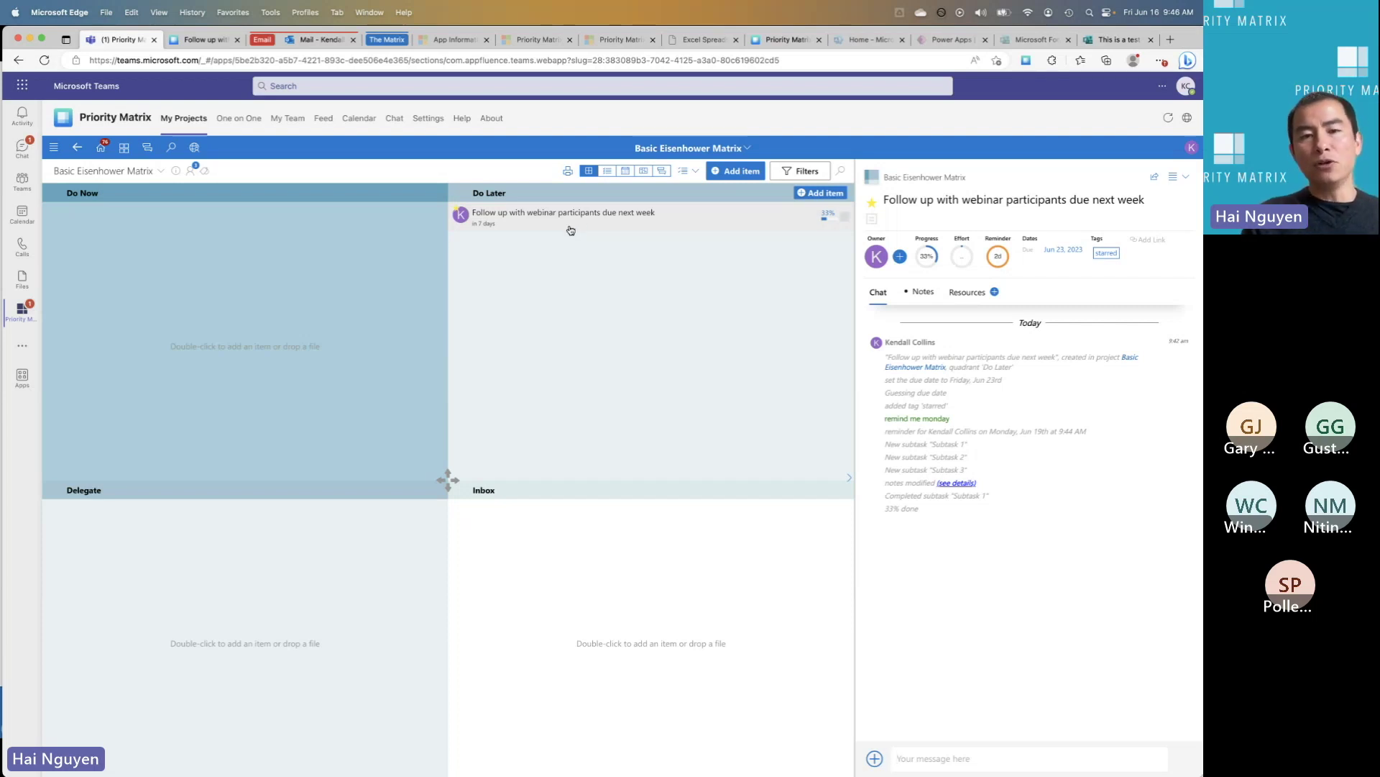
{"action": "left_click_drag", "start_coordinate": [561, 218], "coordinate": [284, 257]}
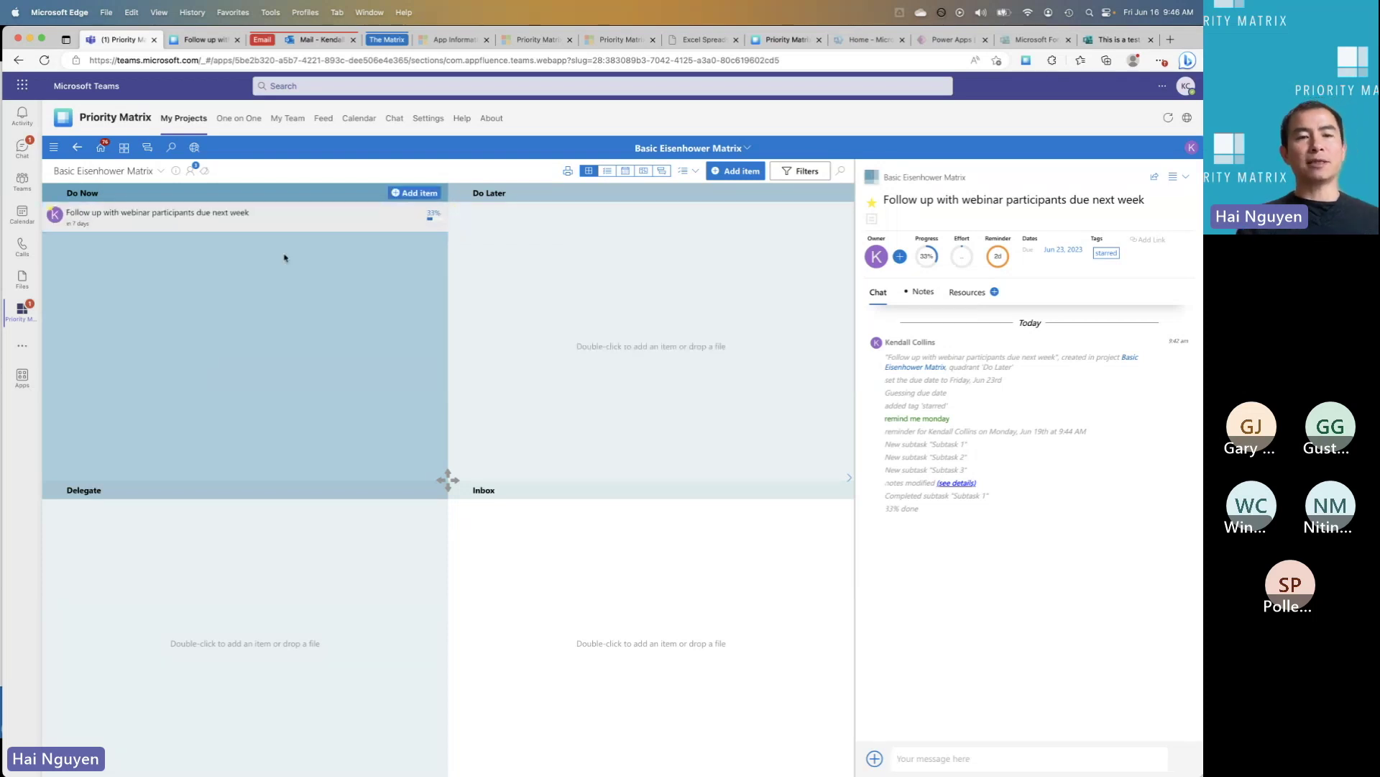
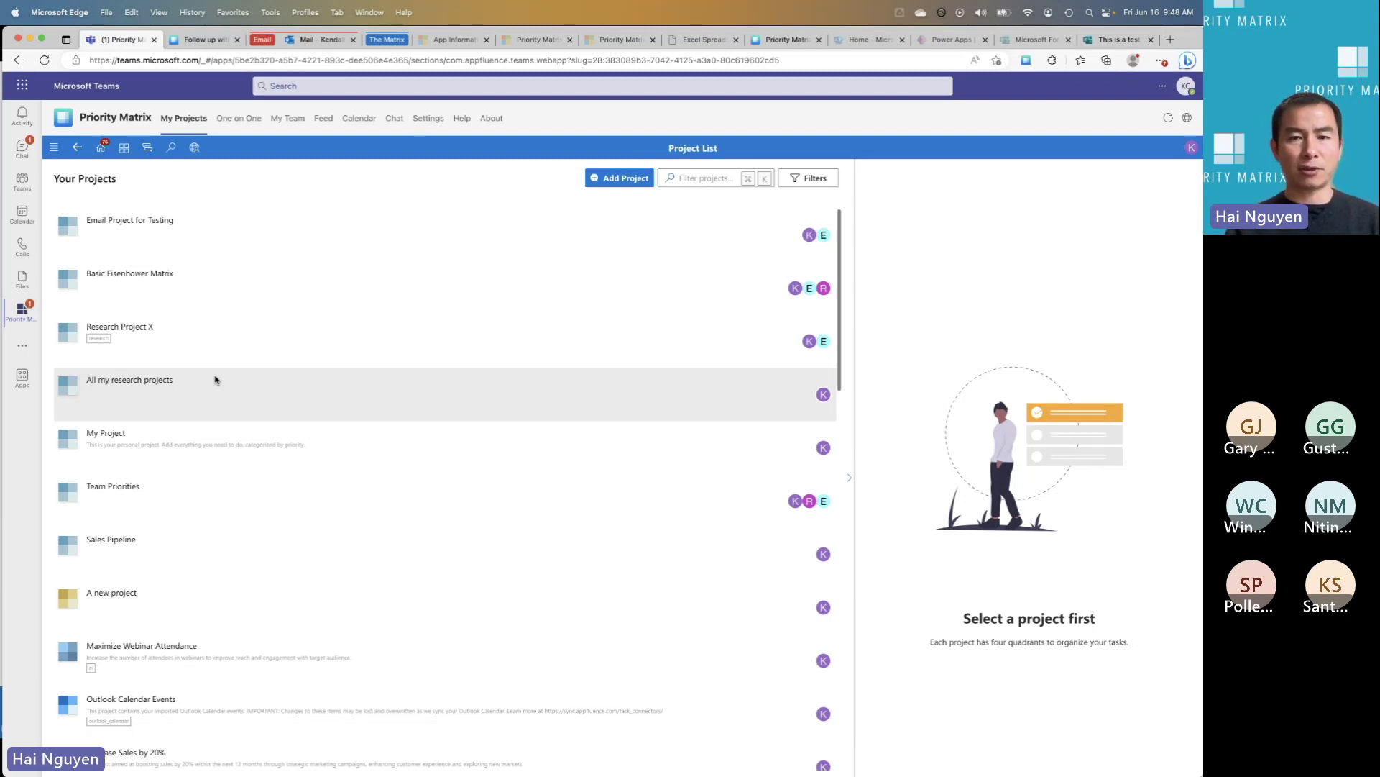
Create a blank project named "New Project" with the Basic Priority Matrix template and the orange color theme
{"action": "left_click", "coordinate": [616, 183]}
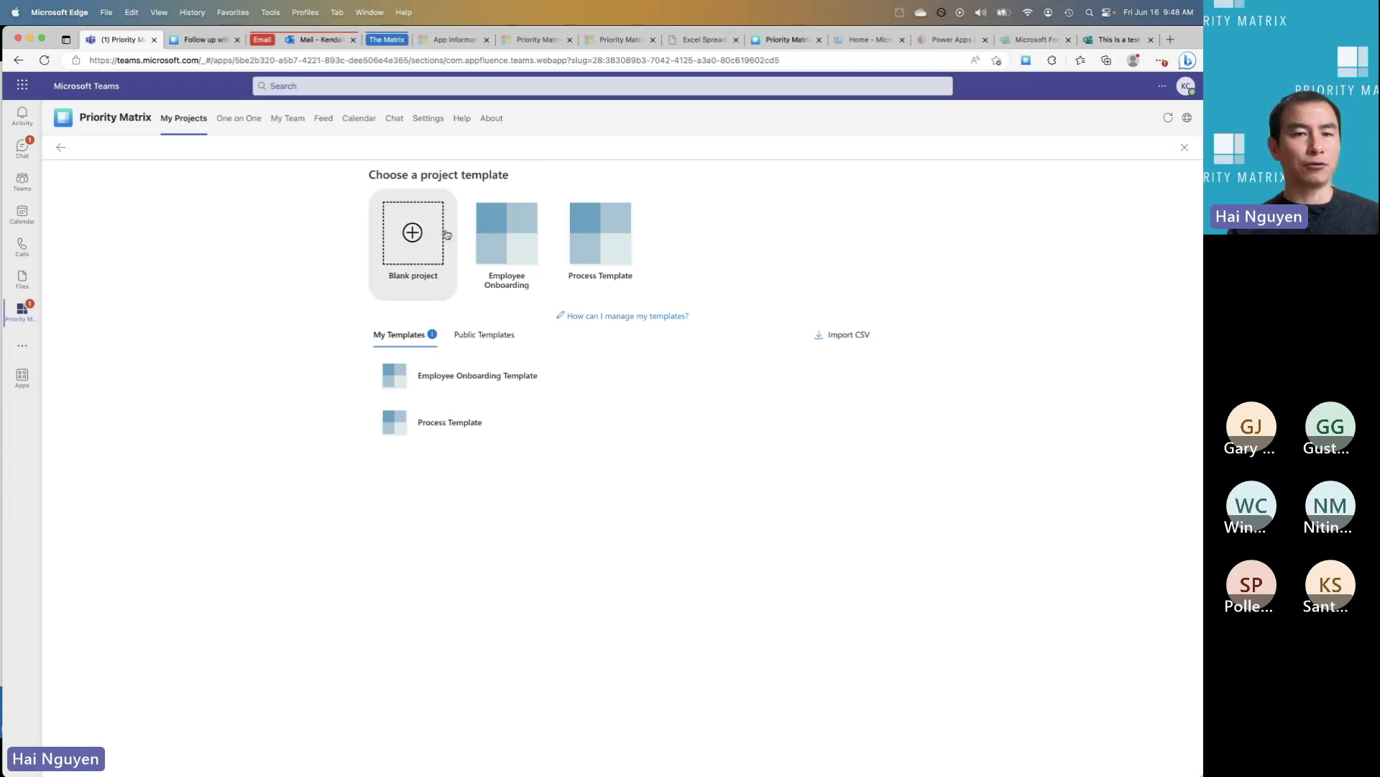
{"action": "left_click", "coordinate": [482, 334]}
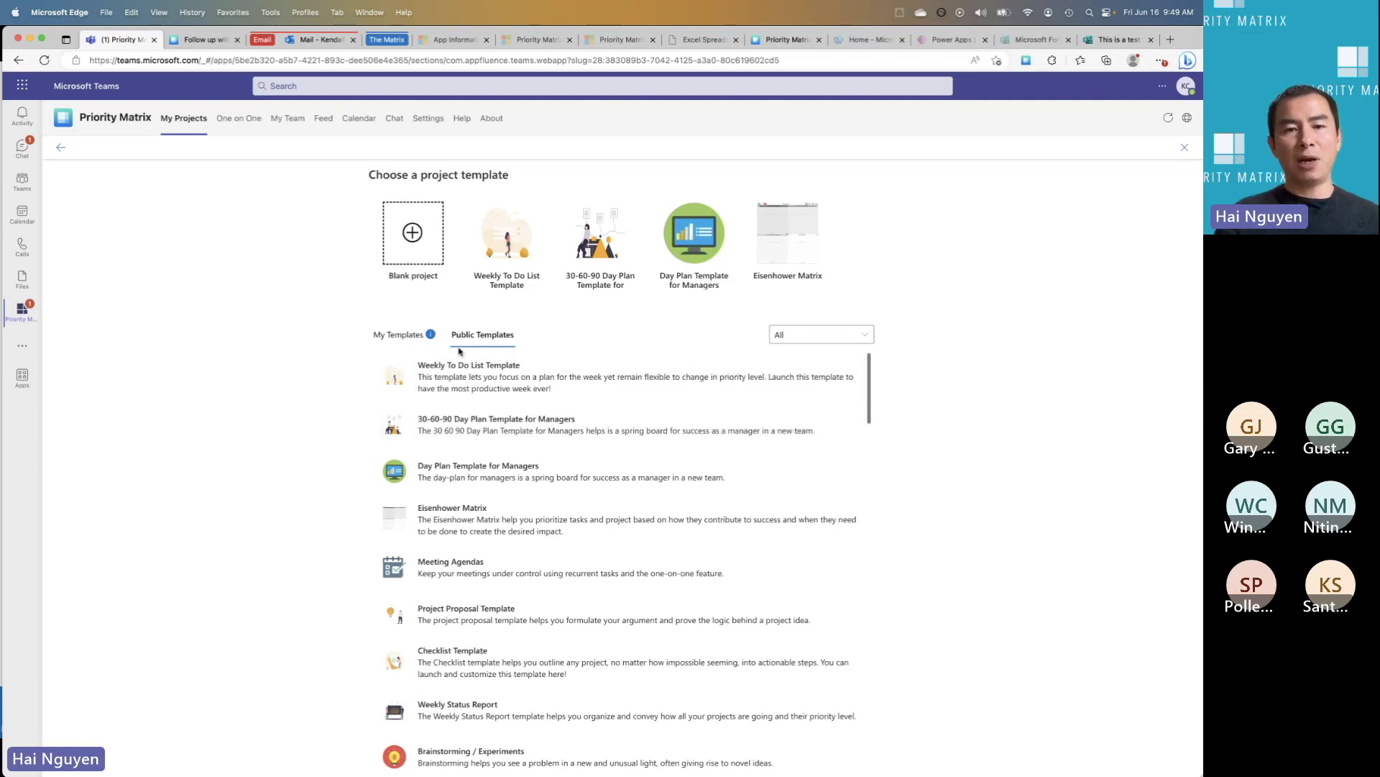
{"action": "left_click", "coordinate": [418, 249]}
{"action": "left_click", "coordinate": [617, 217]}
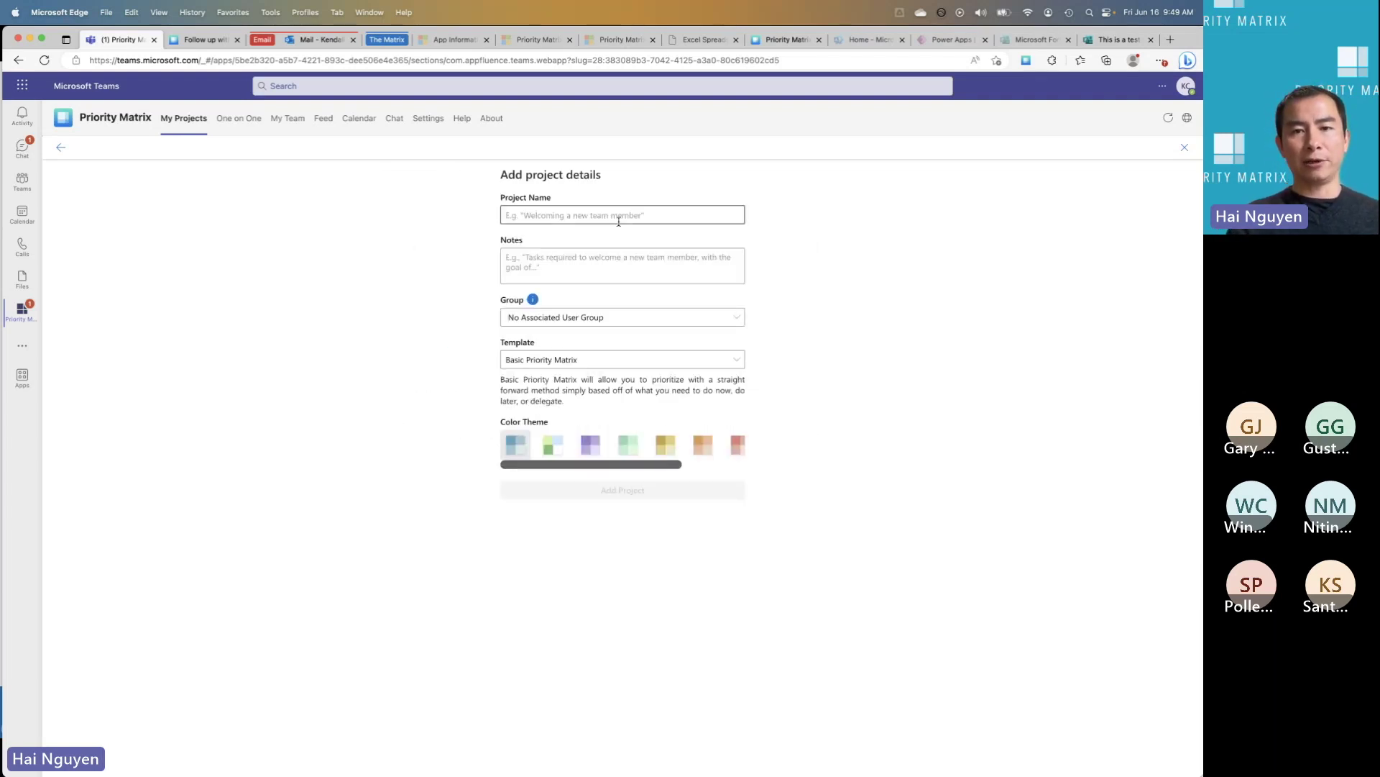
{"action": "type", "text": "New Project"}
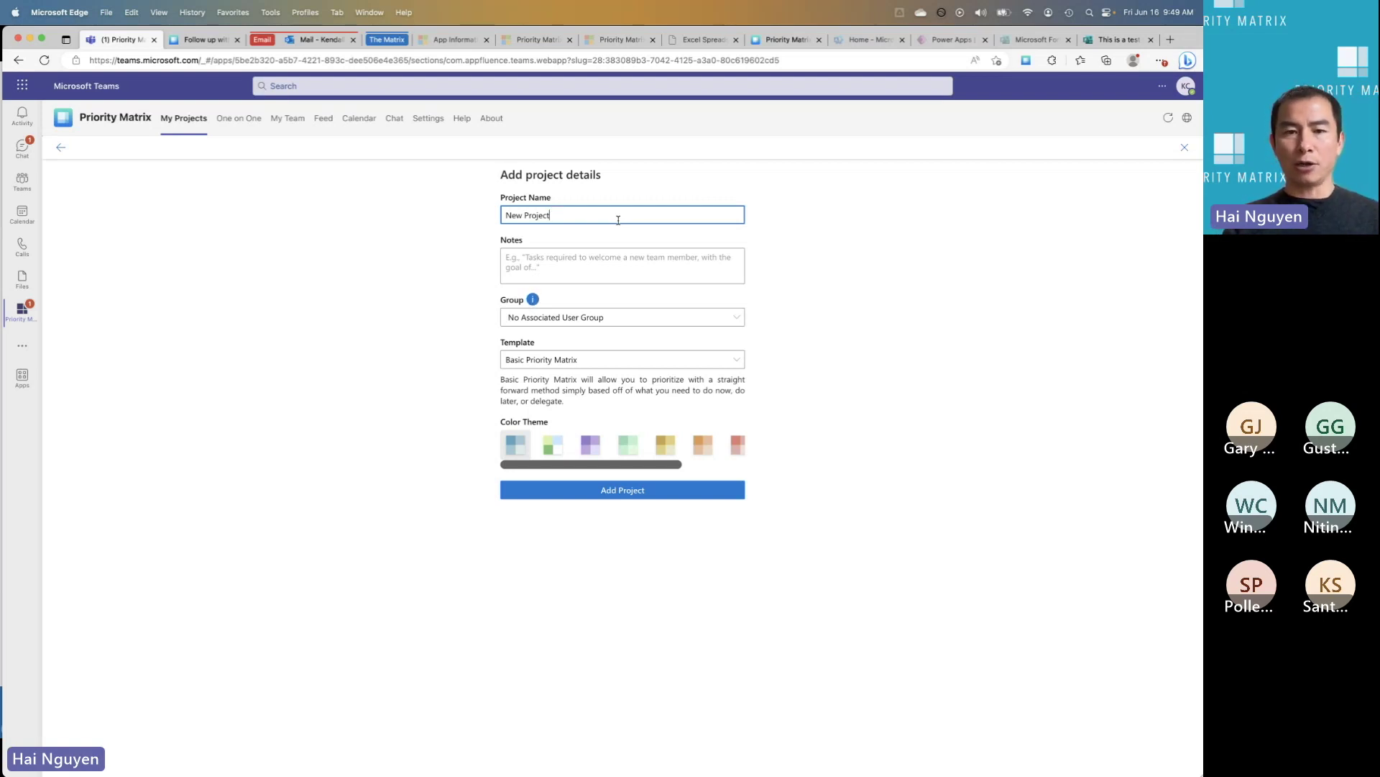
{"action": "left_click", "coordinate": [569, 362]}
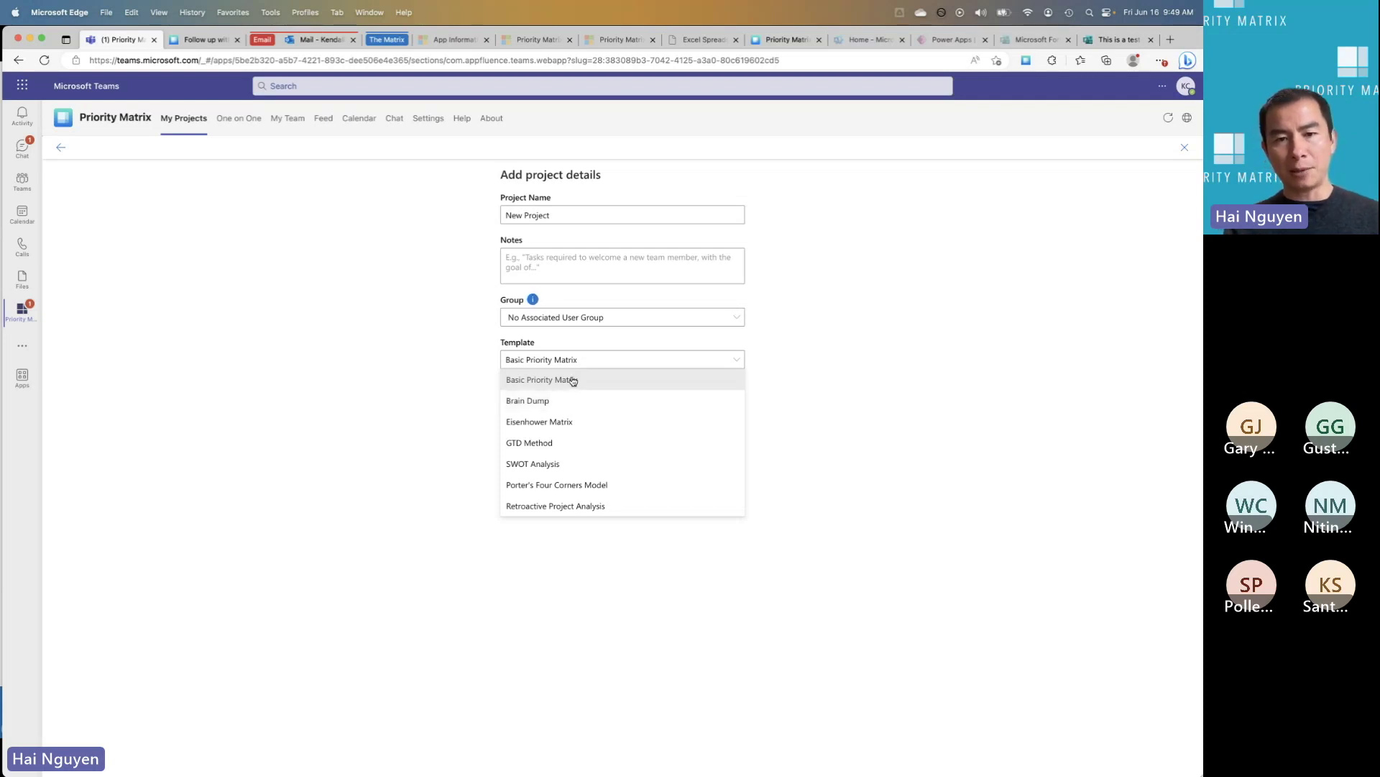
{"action": "left_click", "coordinate": [575, 378]}
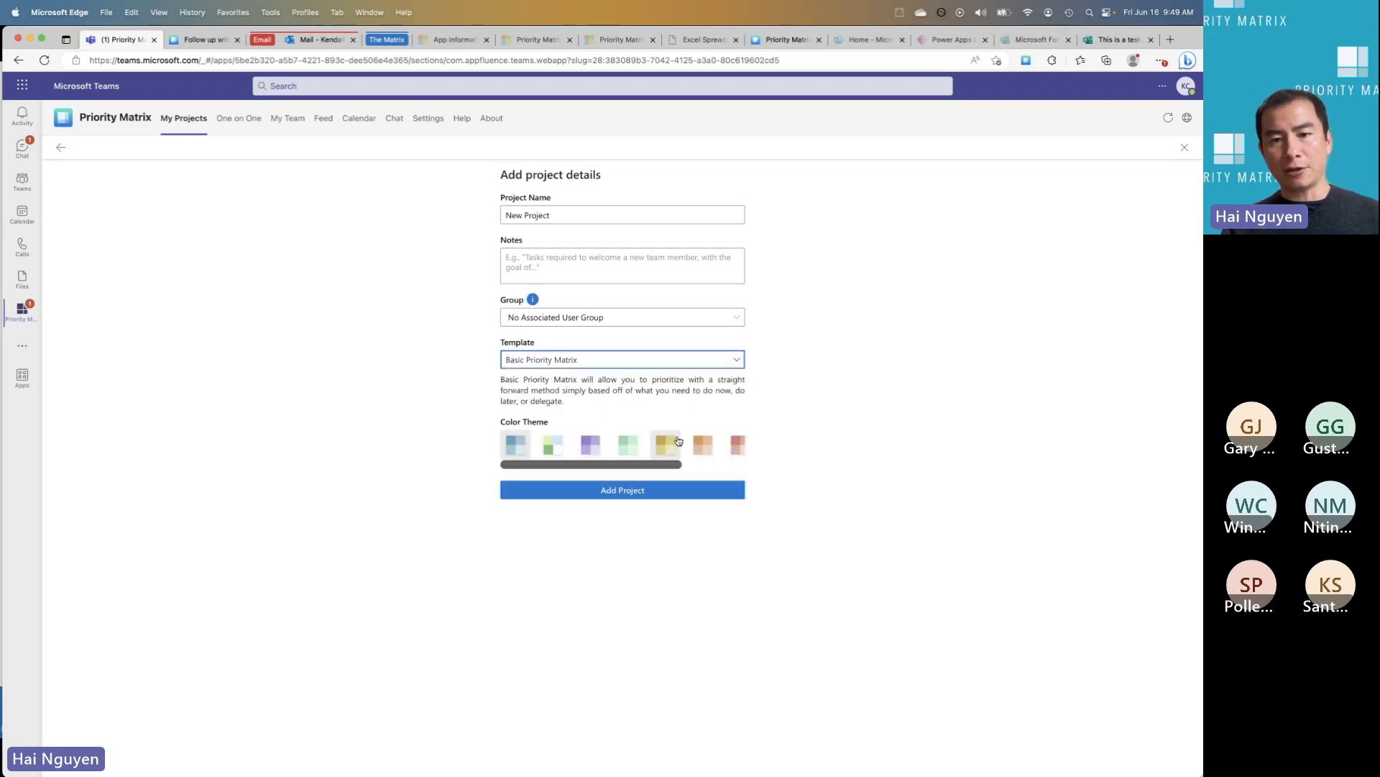
{"action": "left_click", "coordinate": [708, 449]}
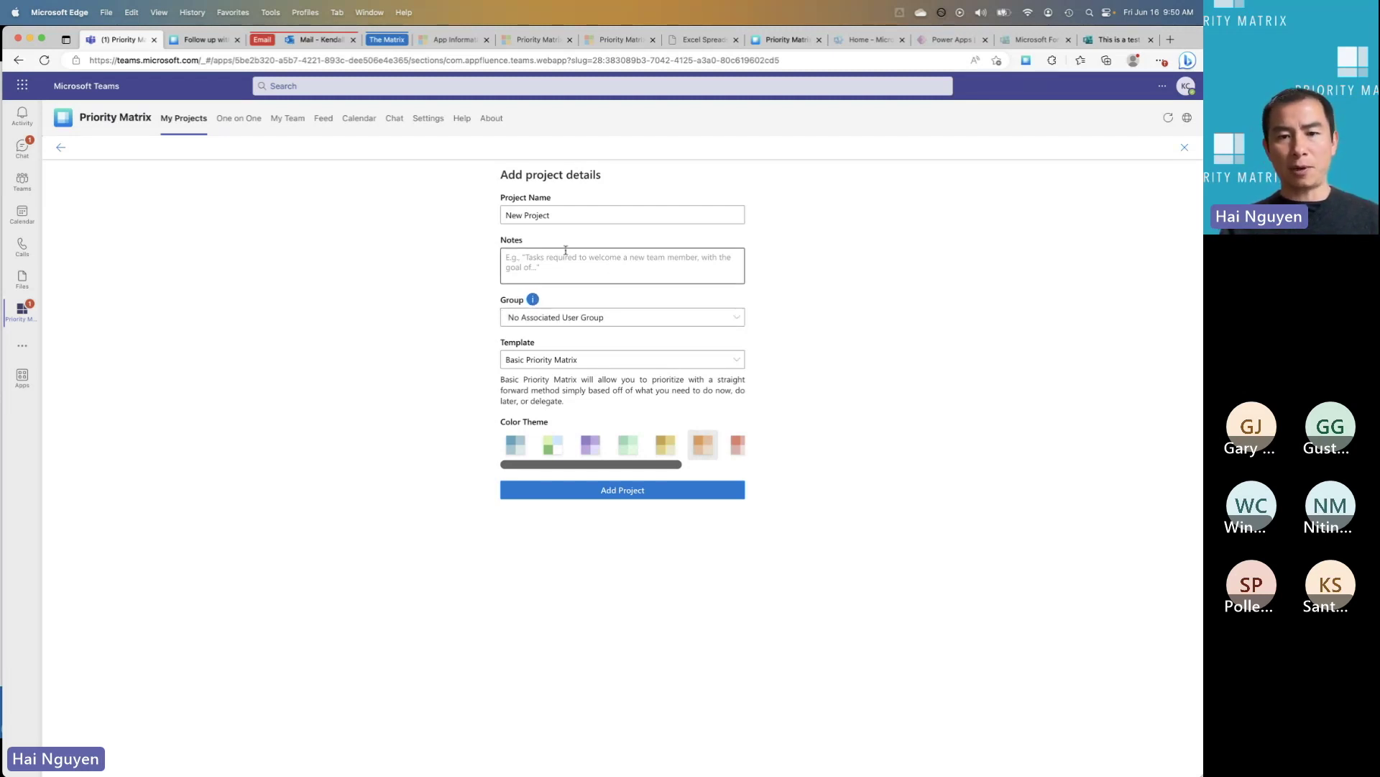
{"action": "left_click", "coordinate": [606, 490]}
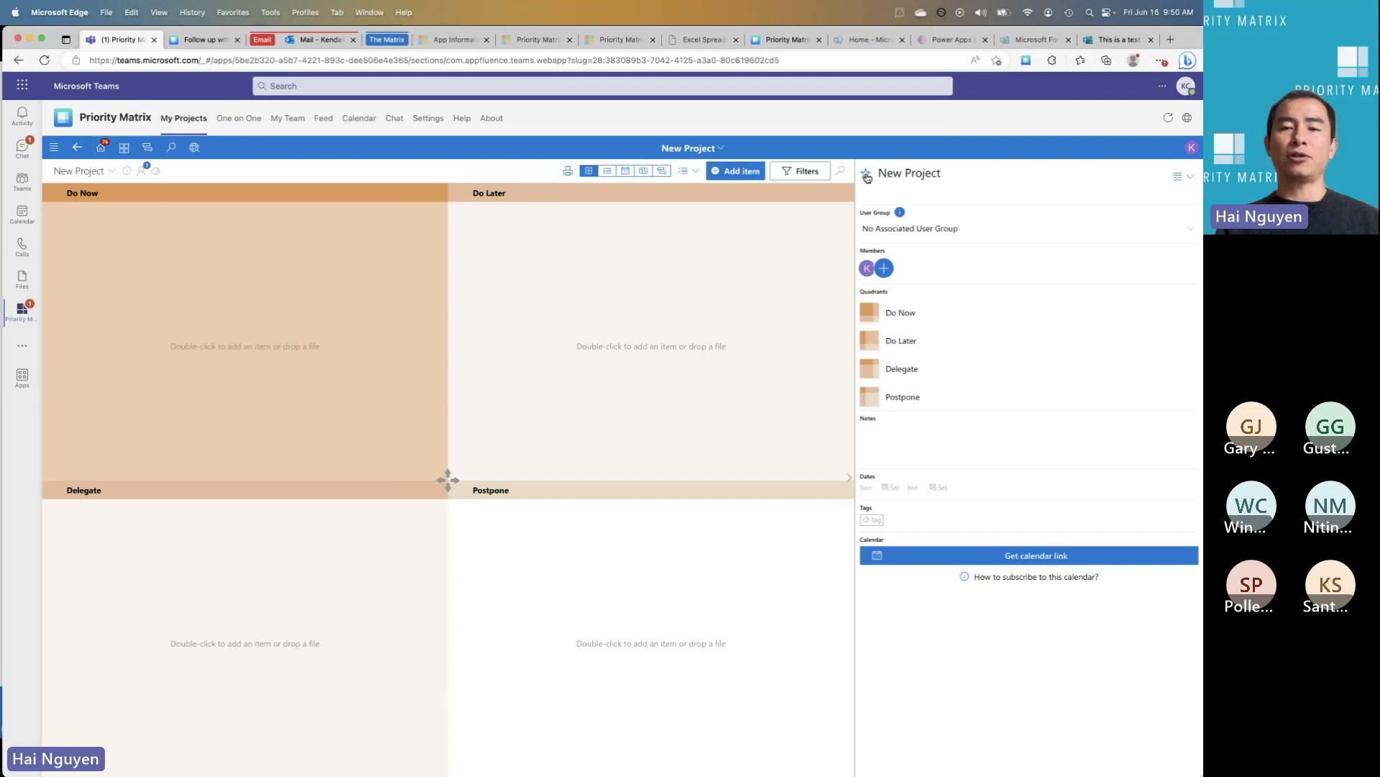
Add the first person listed under My Team to the new project's members and close the member list
{"action": "left_click", "coordinate": [883, 267]}
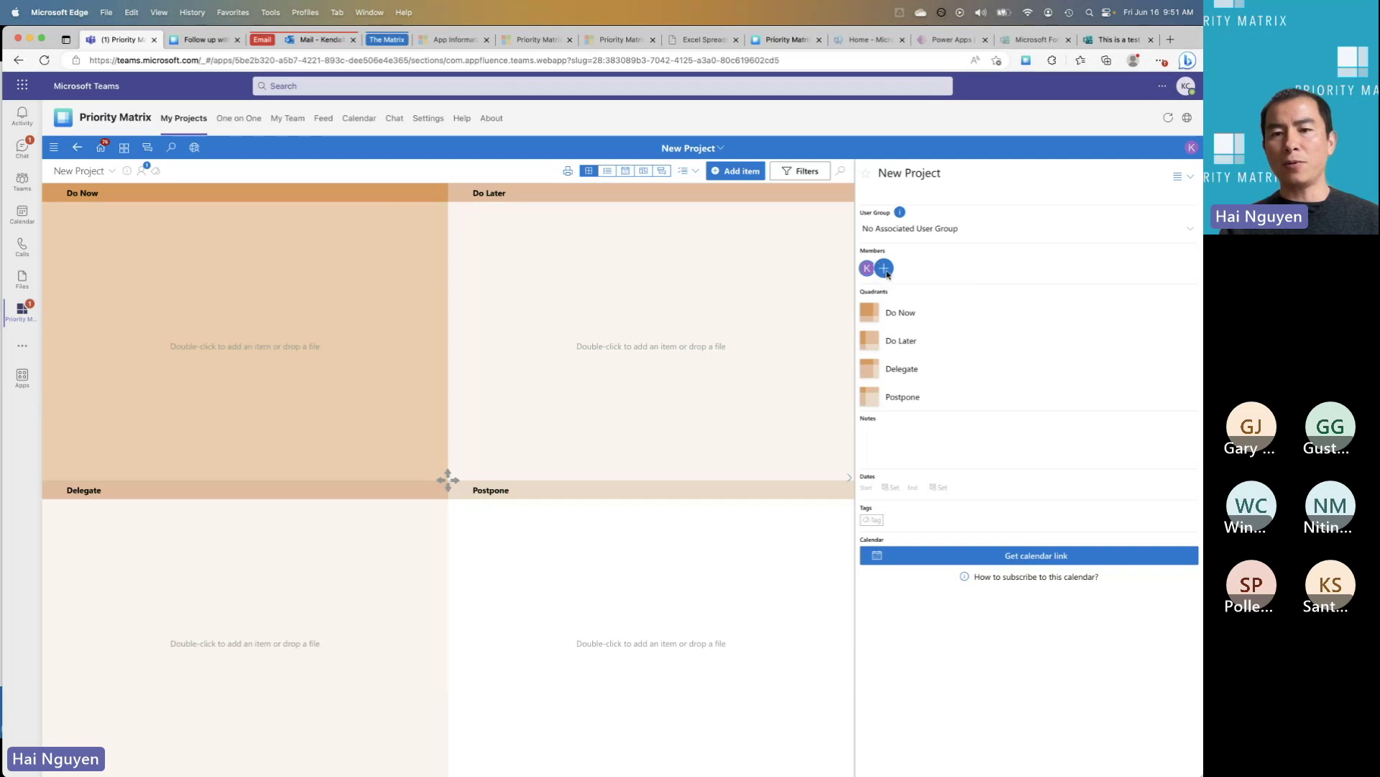
{"action": "left_click", "coordinate": [1050, 277]}
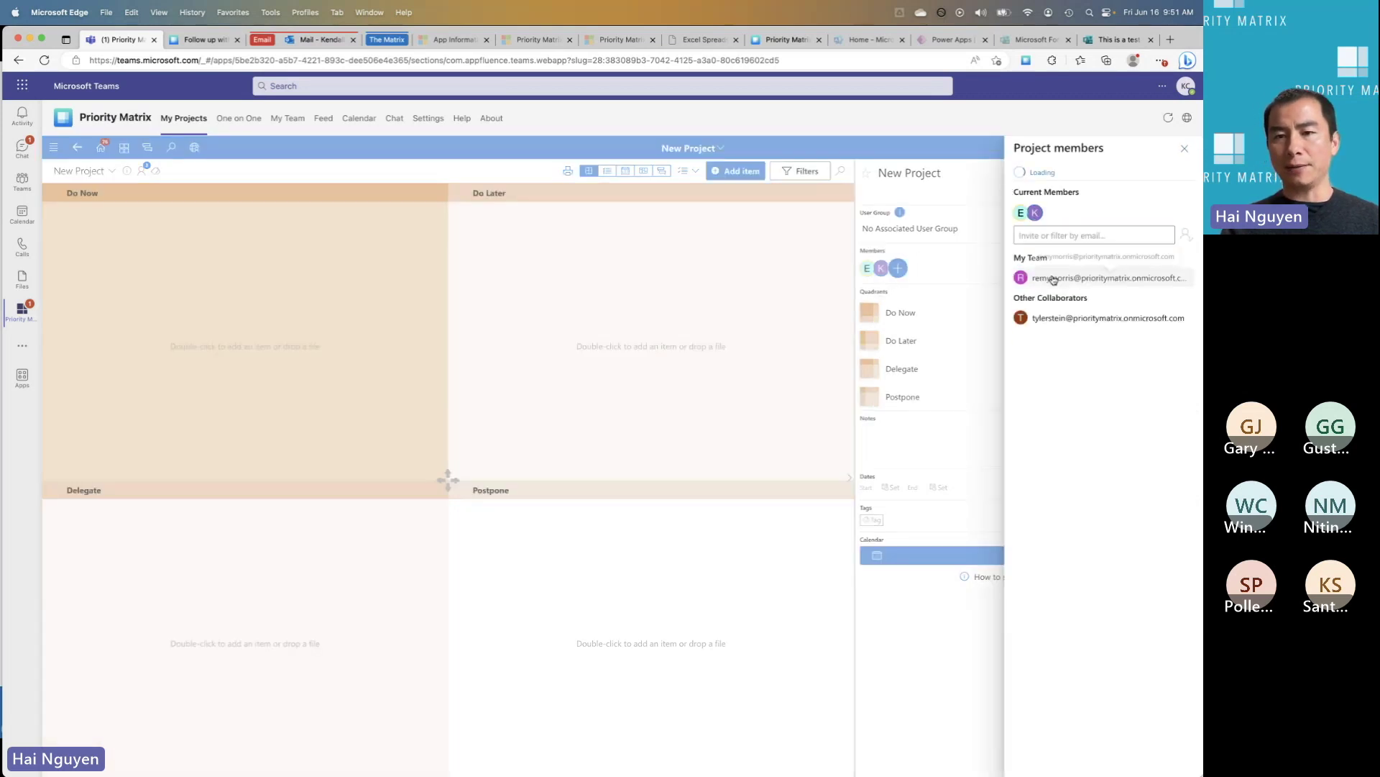
{"action": "left_click", "coordinate": [1186, 148]}
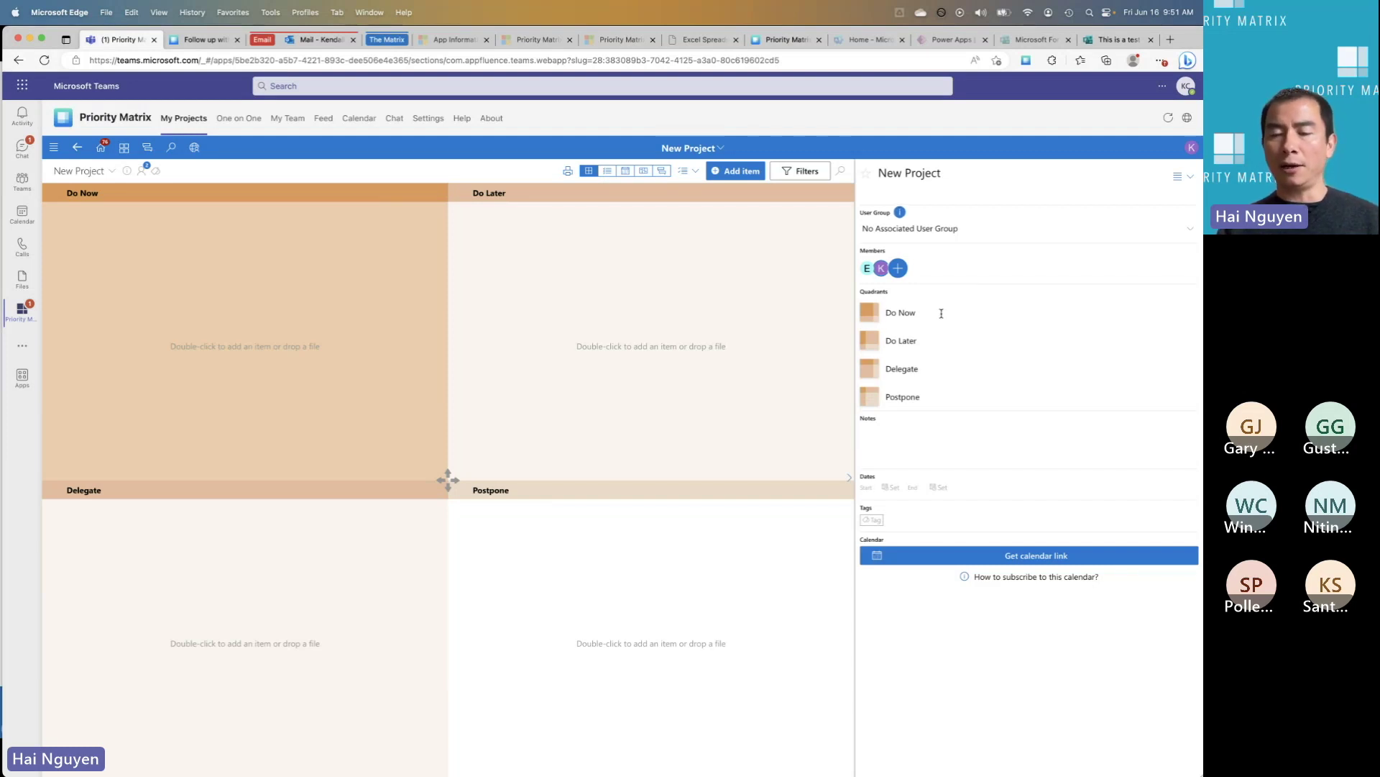
{"action": "left_click", "coordinate": [942, 345]}
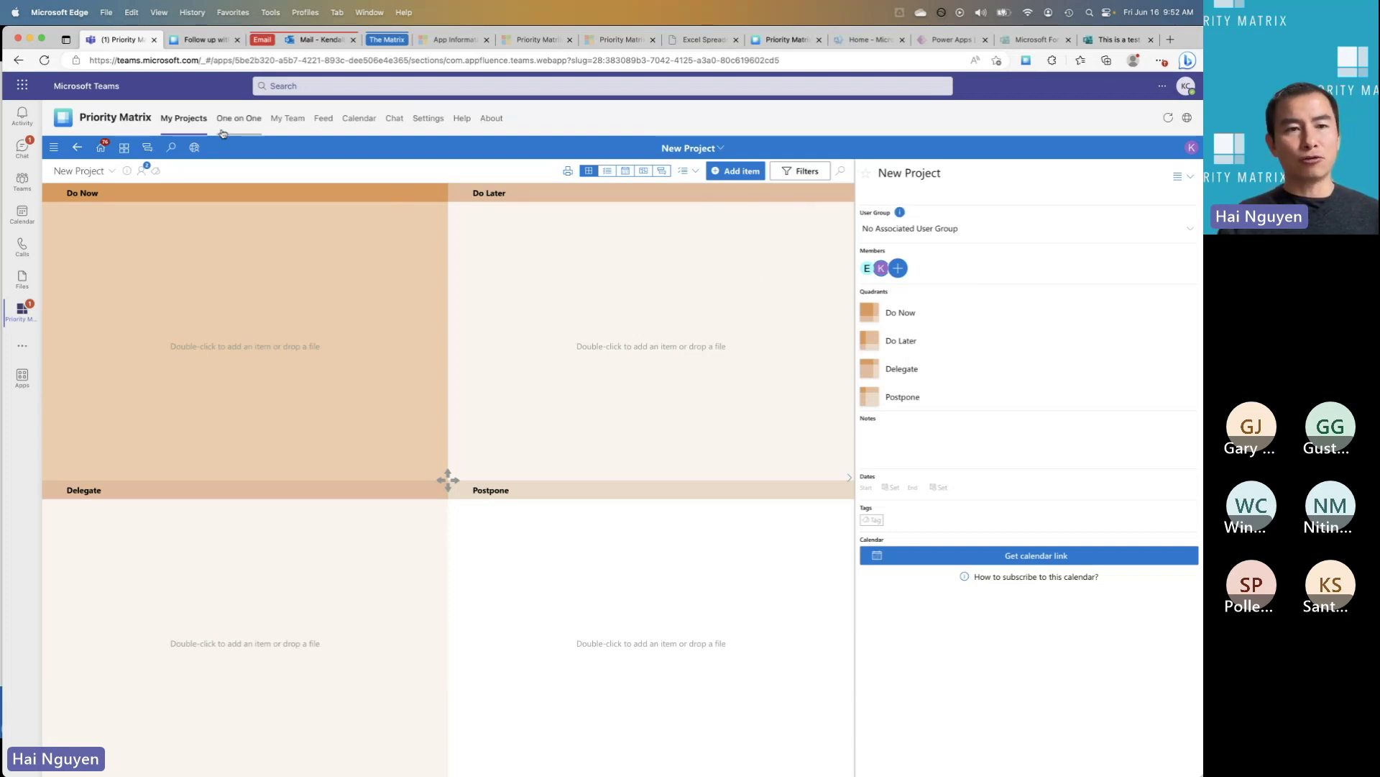
Open the Basic Eisenhower Matrix project and display its items as a list
{"action": "left_click", "coordinate": [104, 173]}
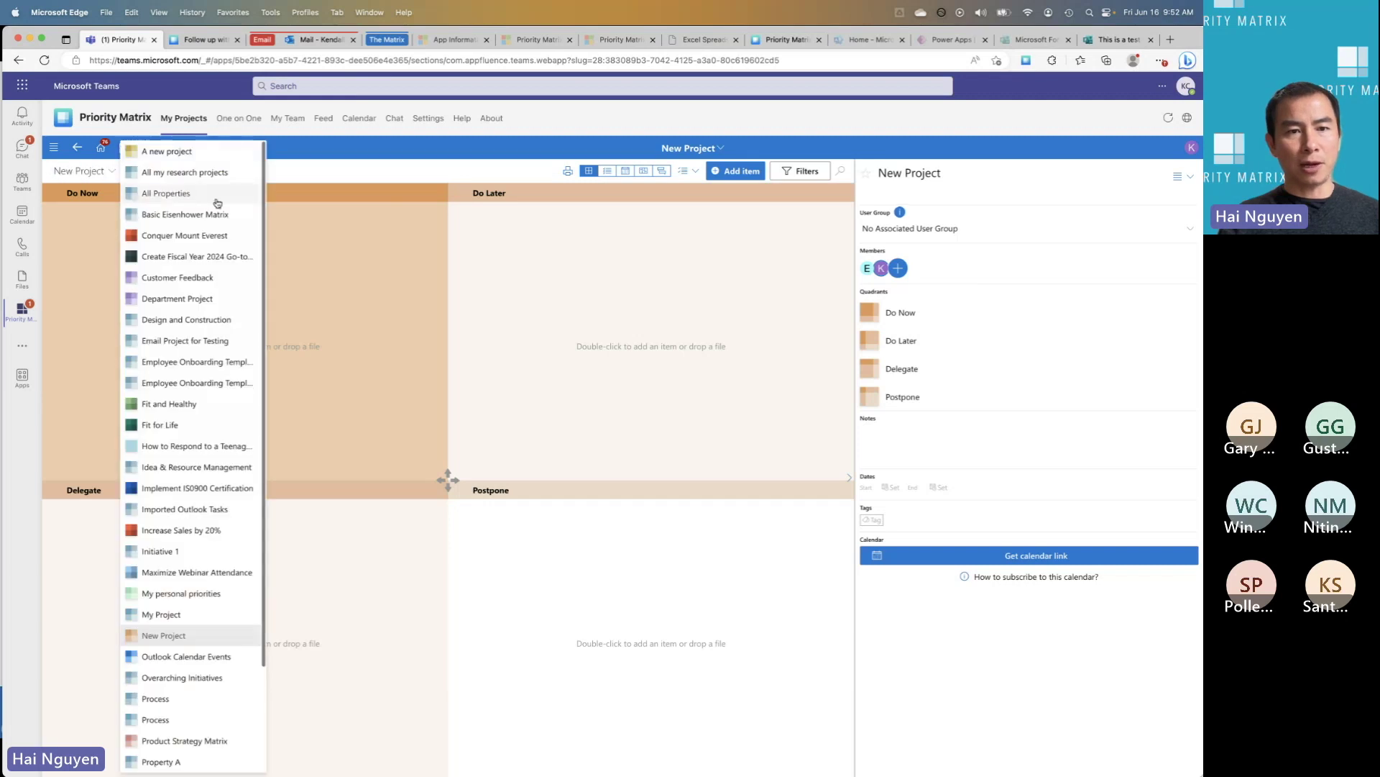
{"action": "left_click", "coordinate": [208, 215]}
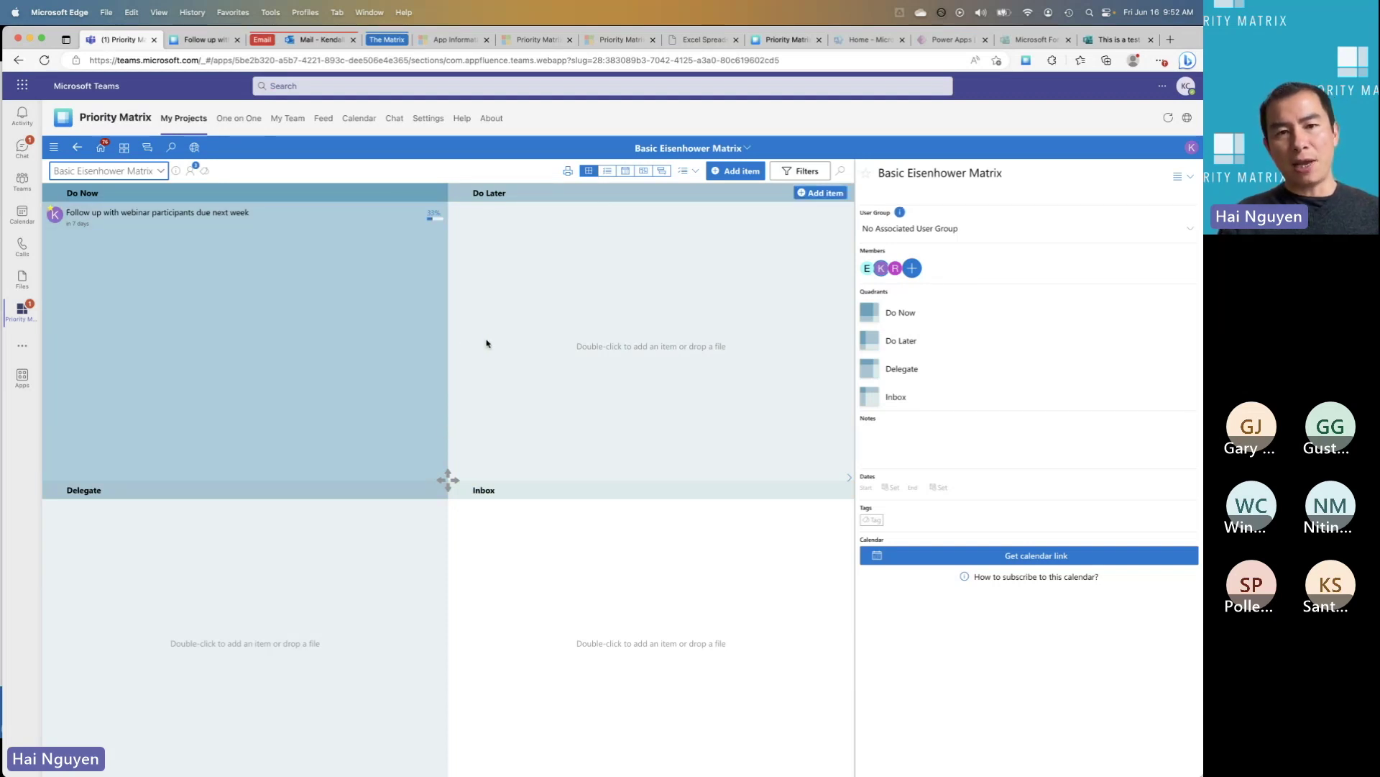
{"action": "left_click", "coordinate": [607, 174]}
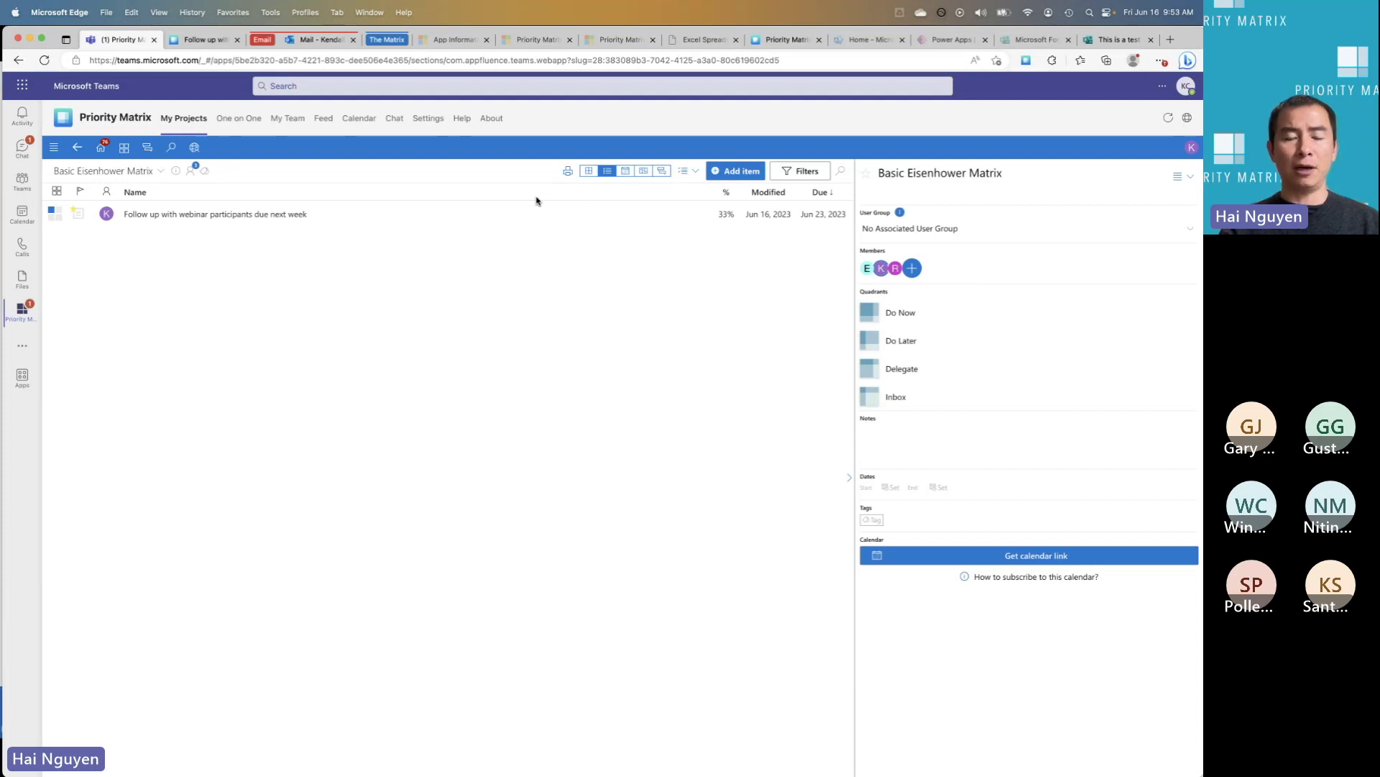
Reschedule the webinar participants follow-up item to June 20, 2023 in the project's calendar view
{"action": "left_click", "coordinate": [625, 171]}
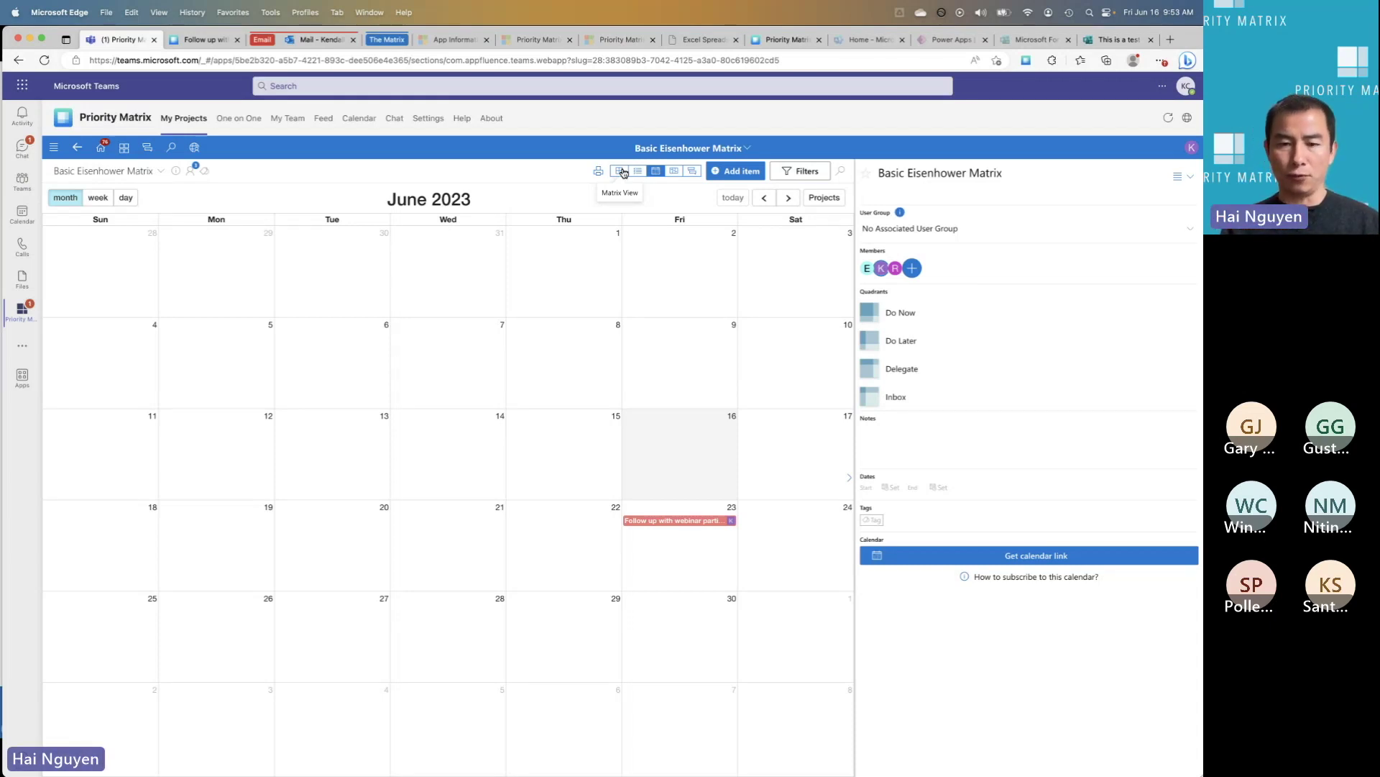
{"action": "left_click", "coordinate": [680, 521]}
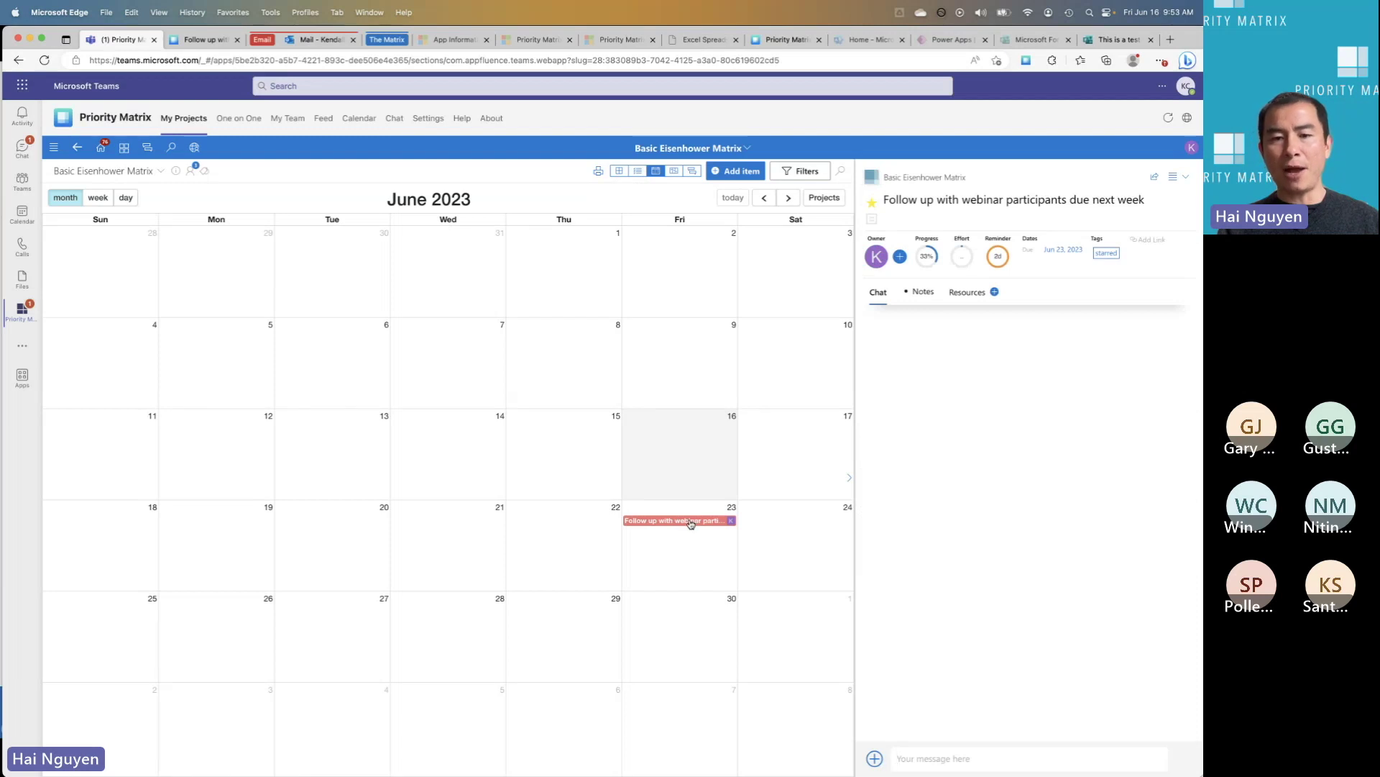
{"action": "left_click_drag", "start_coordinate": [690, 523], "coordinate": [340, 532]}
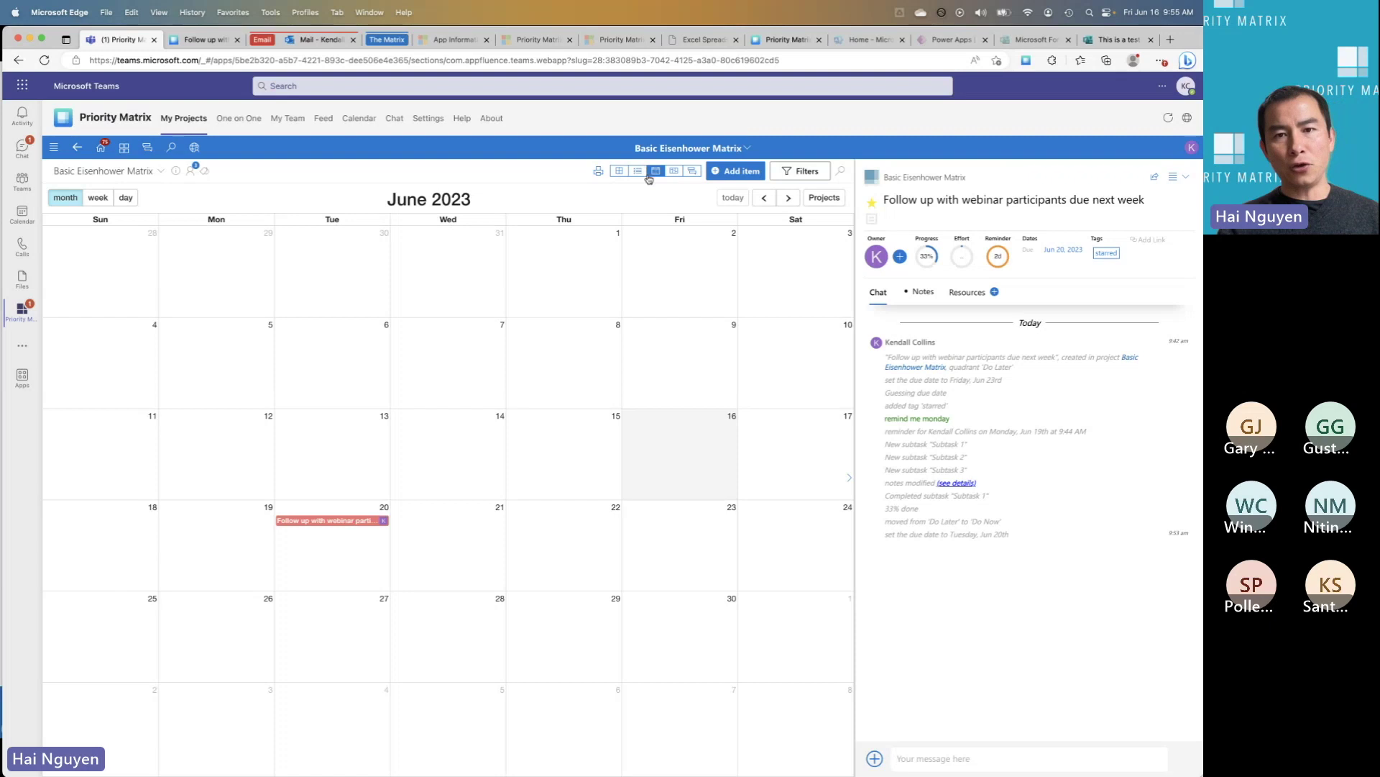
View the project's items on the Gantt timeline and return to the matrix view
{"action": "left_click", "coordinate": [672, 172]}
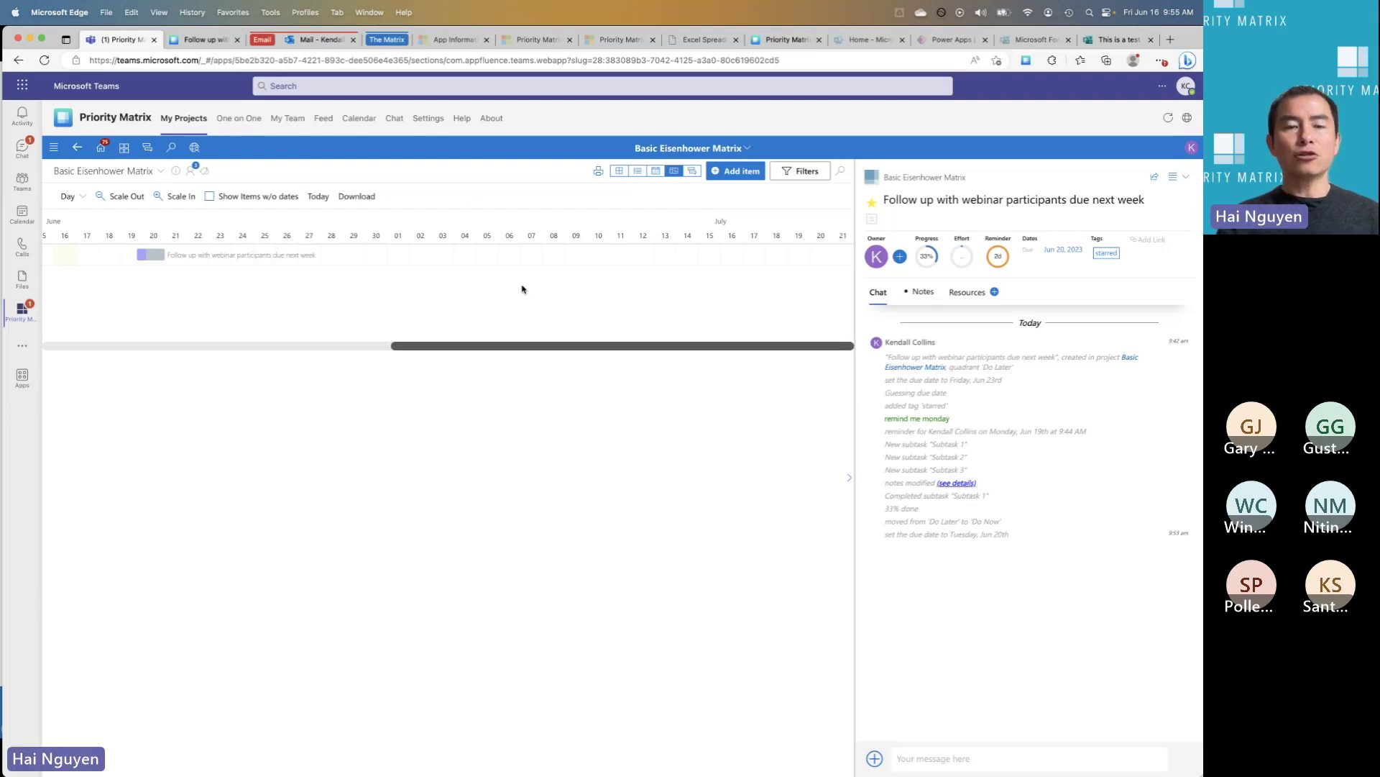
{"action": "left_click", "coordinate": [625, 175]}
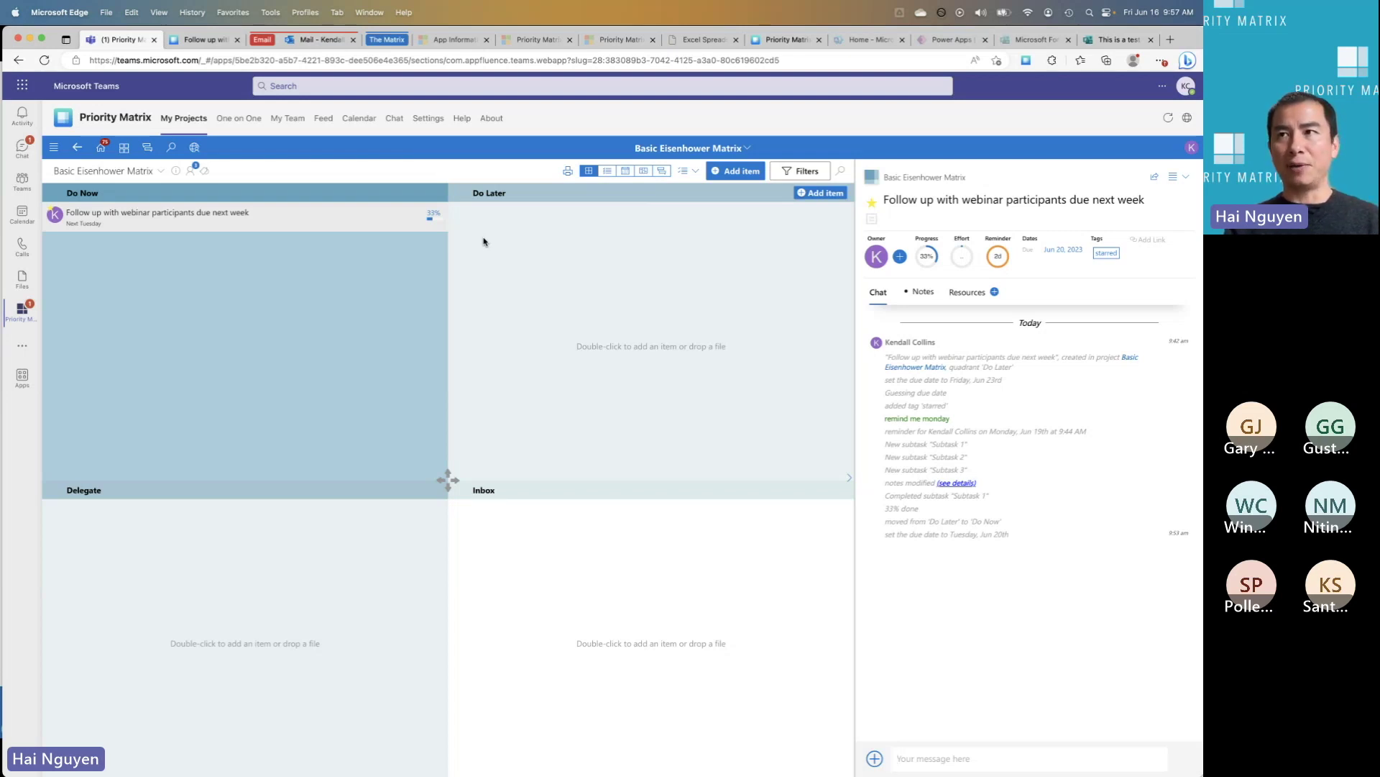
Open the colleague's chat and examine the options for adding a Priority Matrix tab, closing the setup without saving
{"action": "left_click", "coordinate": [27, 153]}
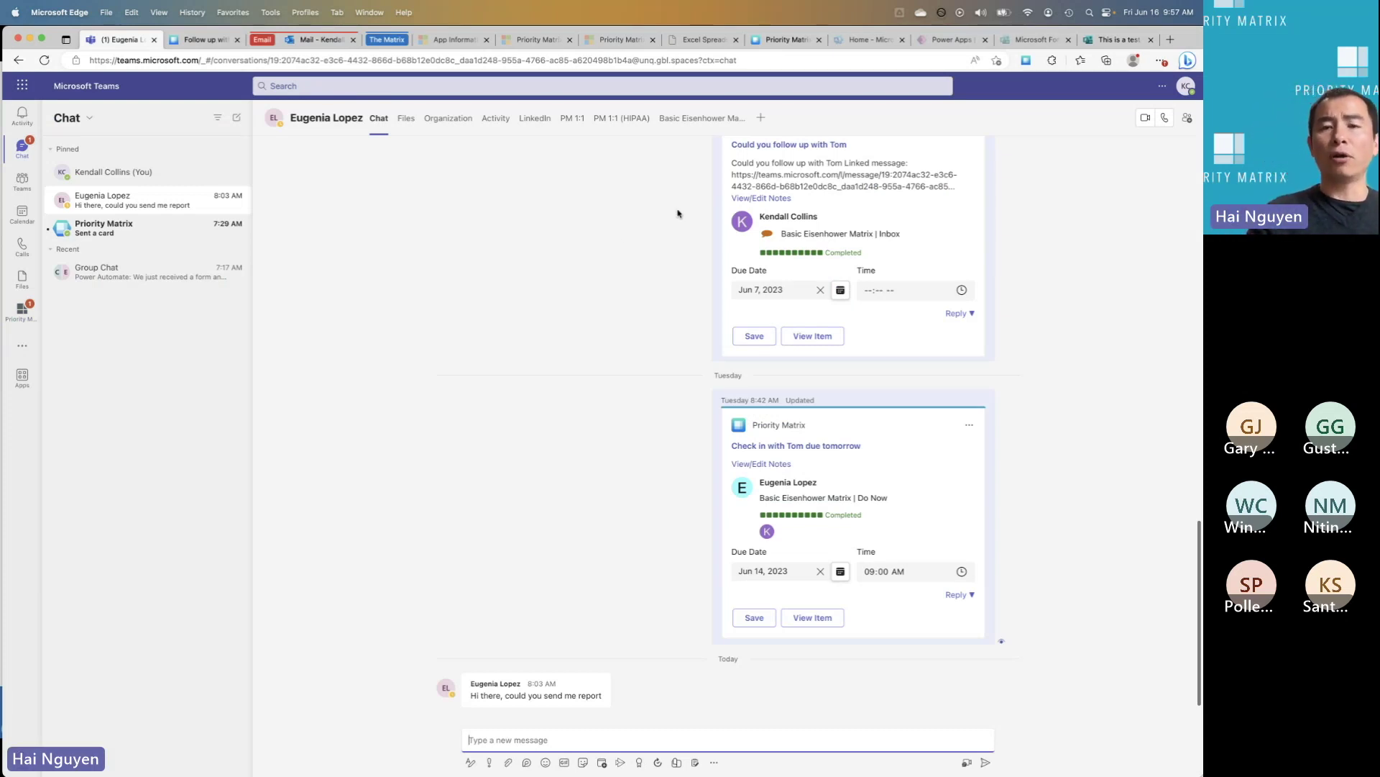
{"action": "left_click", "coordinate": [760, 119]}
{"action": "left_click", "coordinate": [394, 290]}
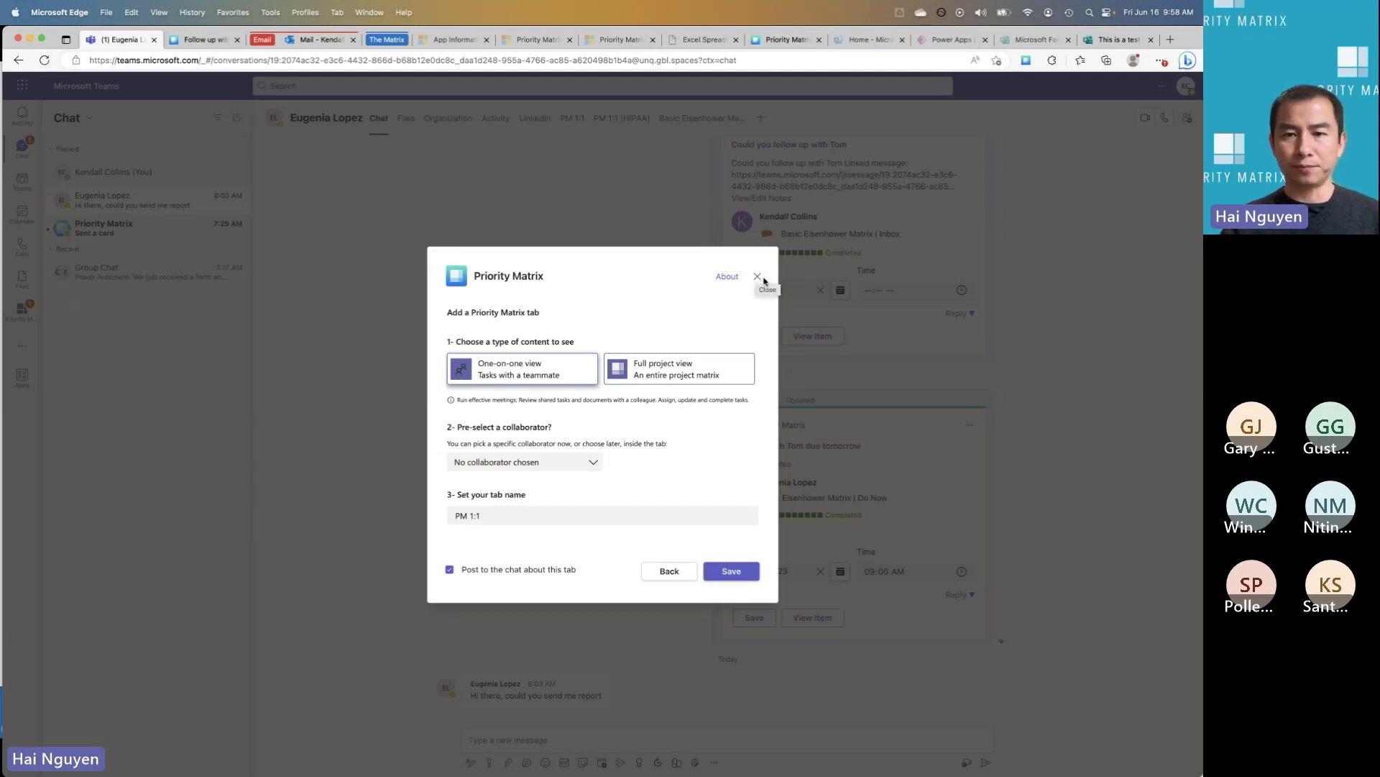
{"action": "left_click", "coordinate": [758, 279]}
Add a shared task named "Call sue tomorrow" in the chat's existing PM 1:1 view, keeping Inbox as the project
{"action": "left_click", "coordinate": [570, 120]}
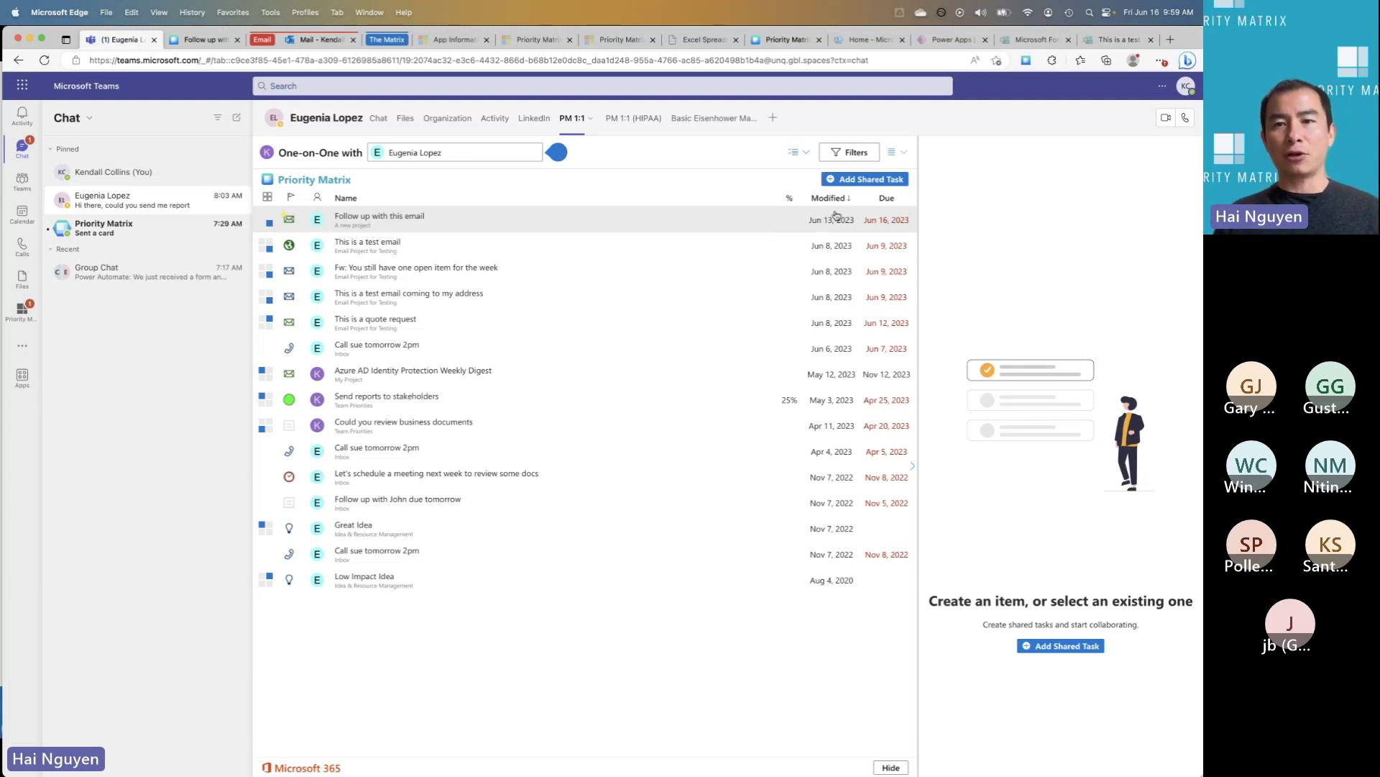
{"action": "left_click", "coordinate": [882, 179]}
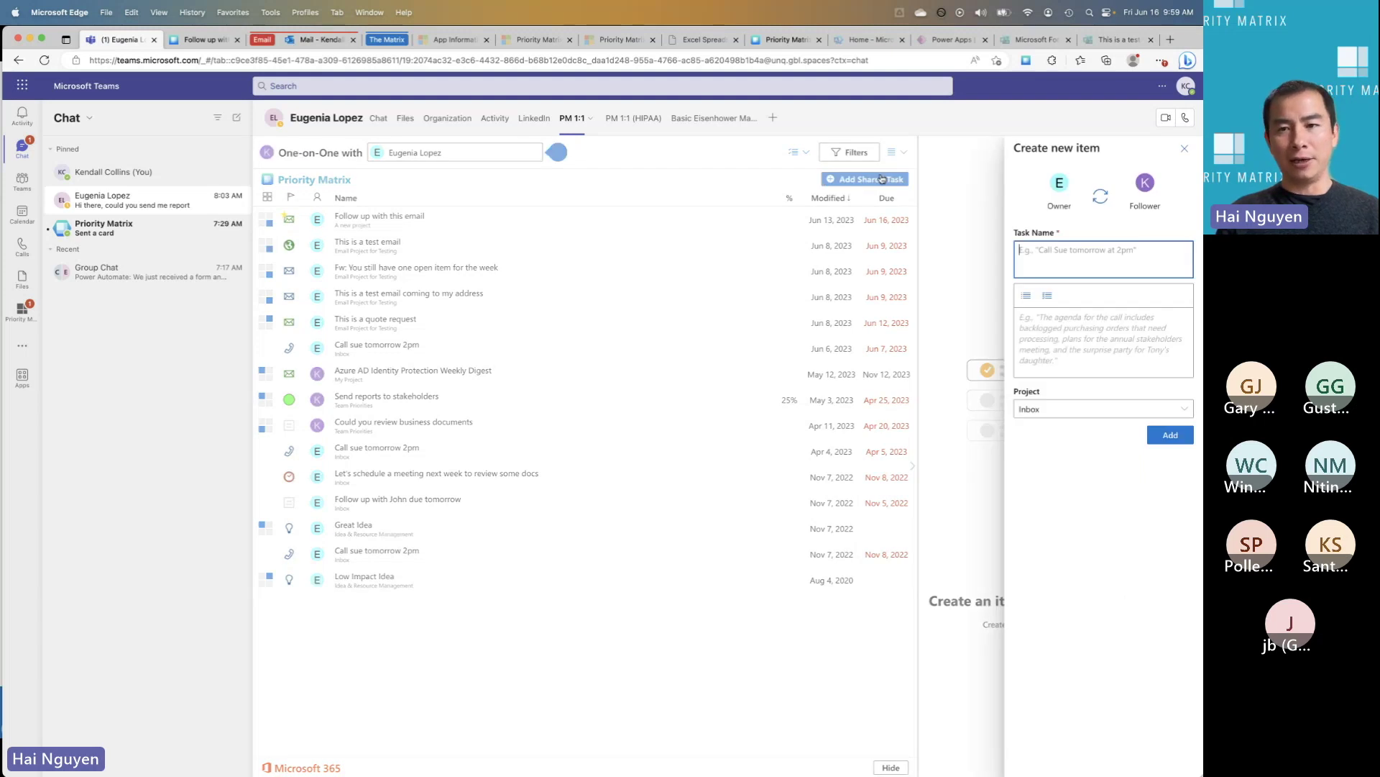
{"action": "type", "text": "Call sue tomorrow"}
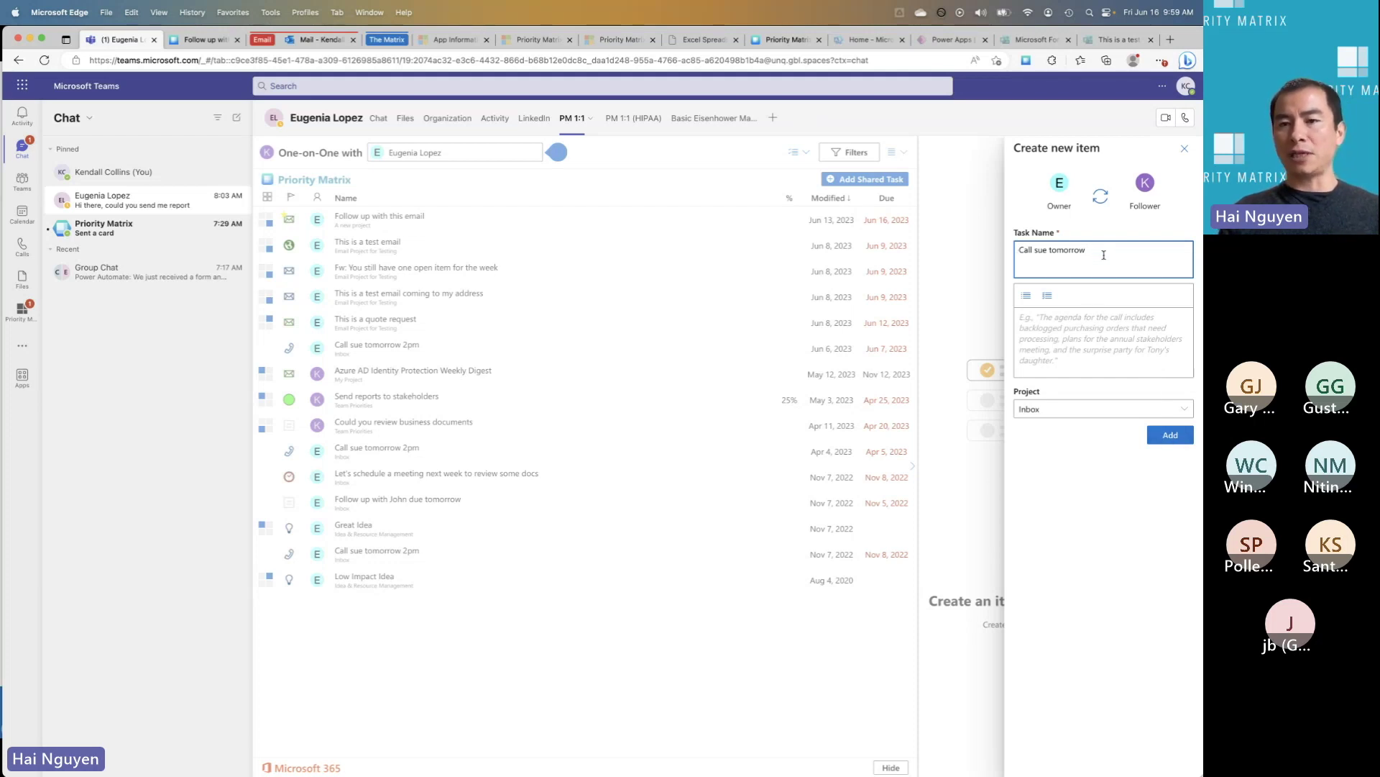
{"action": "left_click", "coordinate": [1174, 436]}
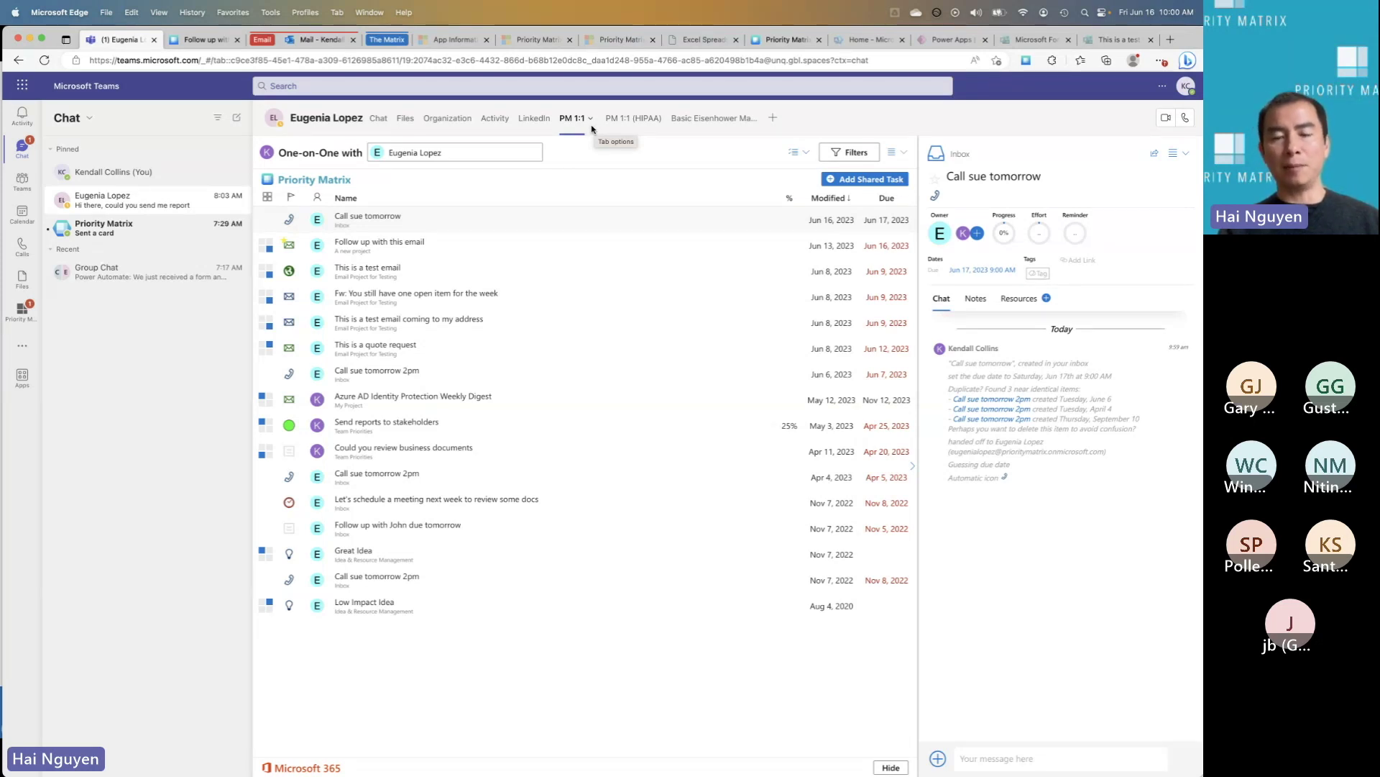
Create a Priority Matrix item from the colleague's report request message in Email Project for Testing, Quadrant 4, and share it in the chat
{"action": "left_click", "coordinate": [383, 128]}
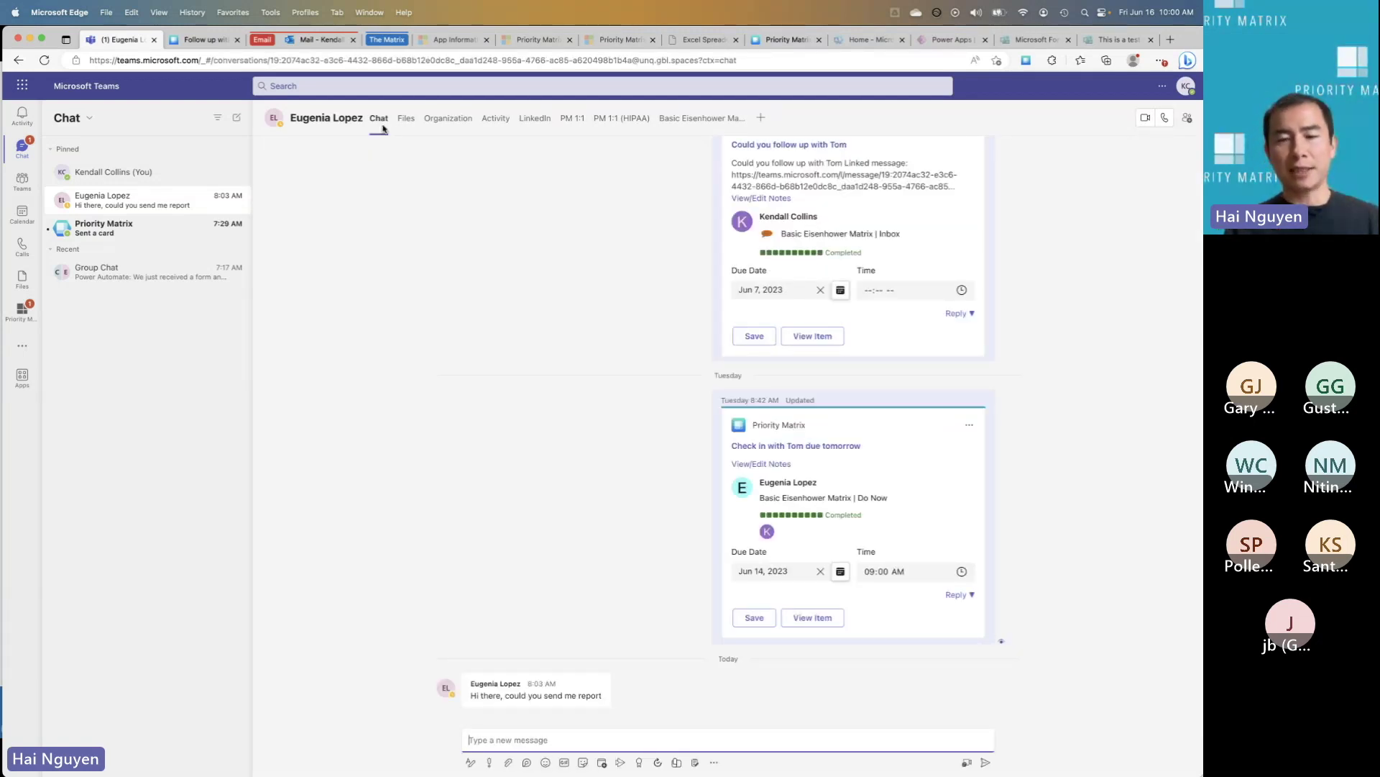
{"action": "left_click", "coordinate": [427, 451]}
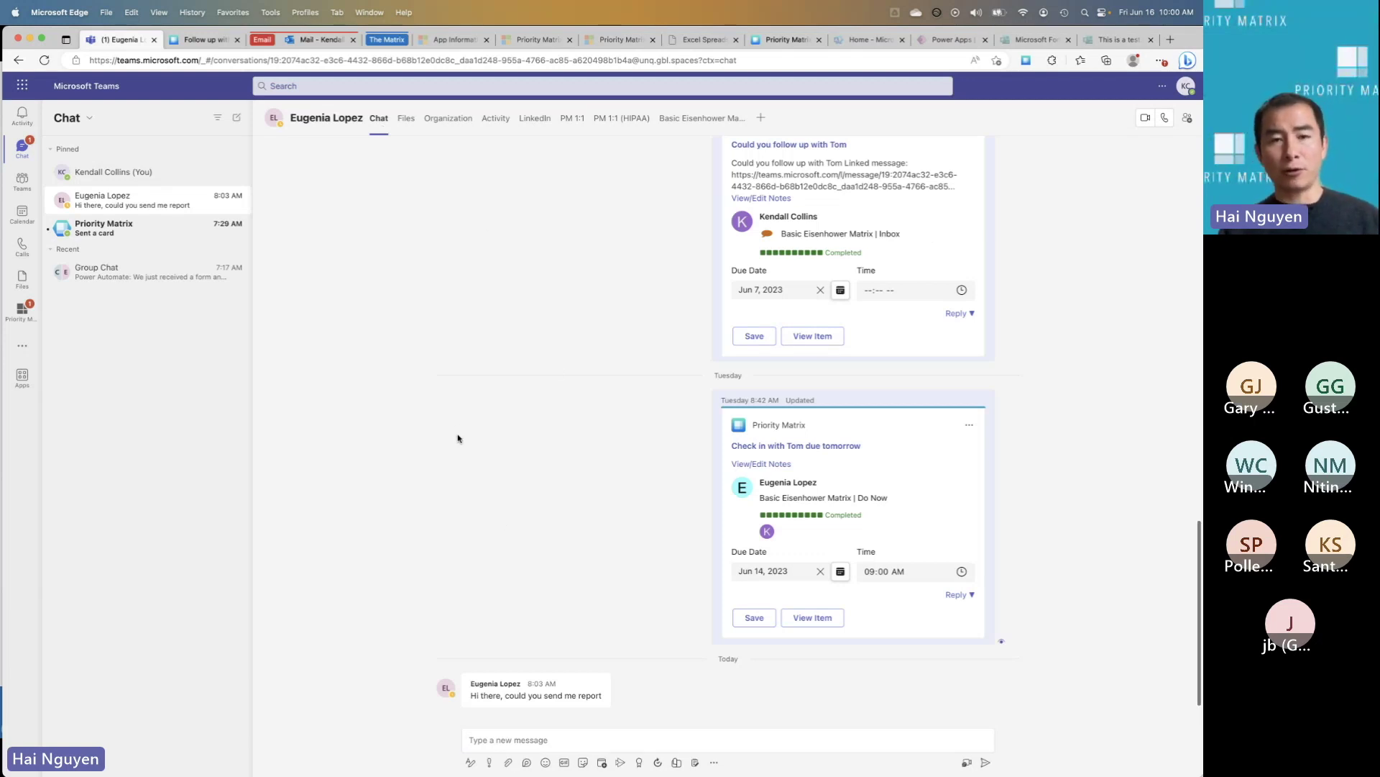
{"action": "mouse_move", "coordinate": [543, 708]}
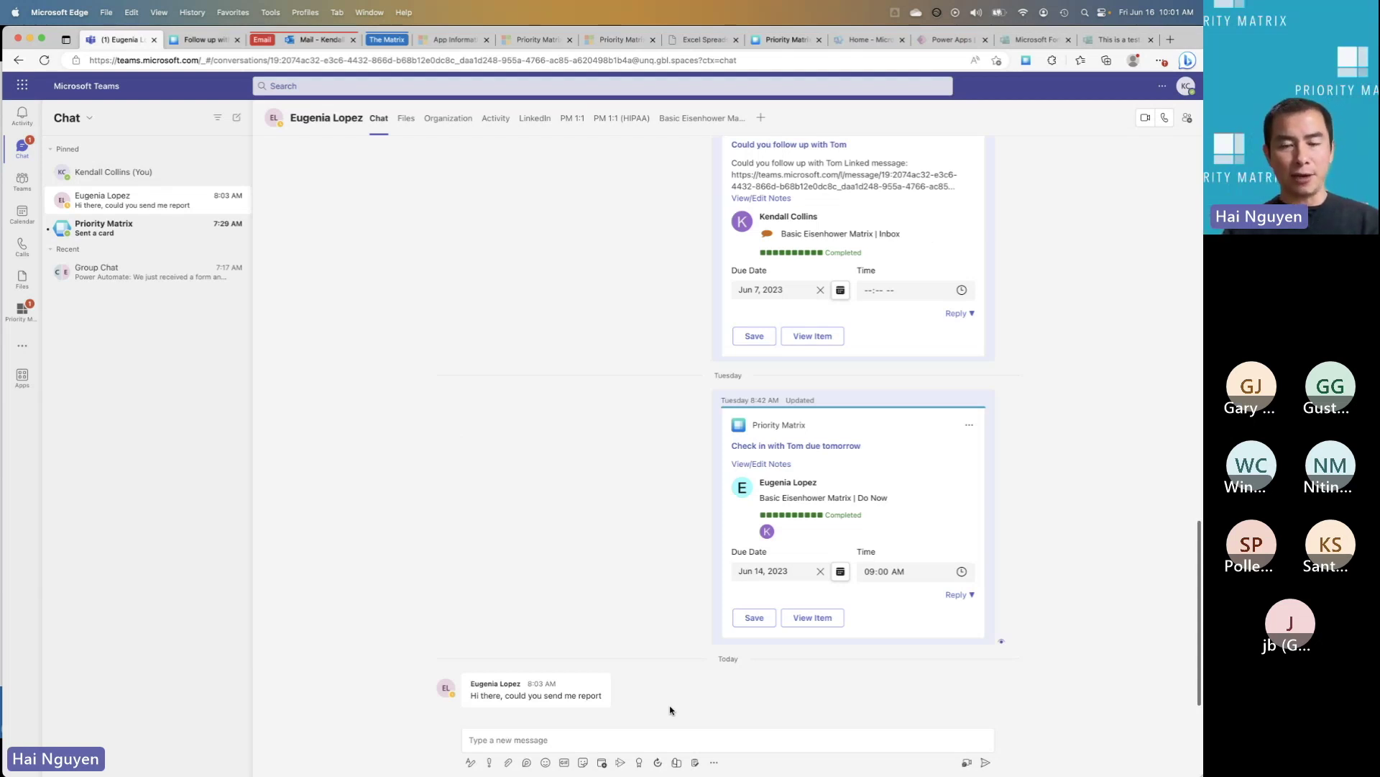
{"action": "left_click", "coordinate": [599, 666]}
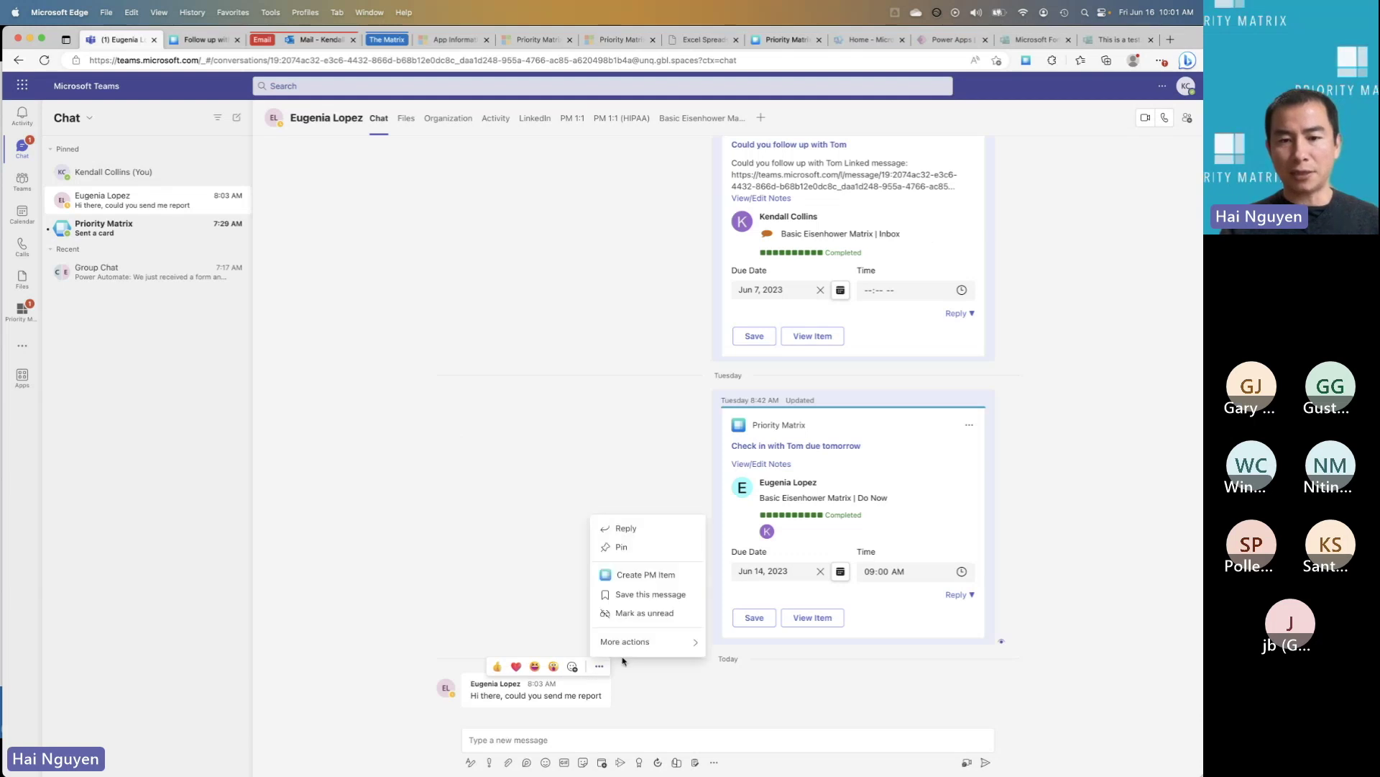
{"action": "left_click", "coordinate": [646, 574]}
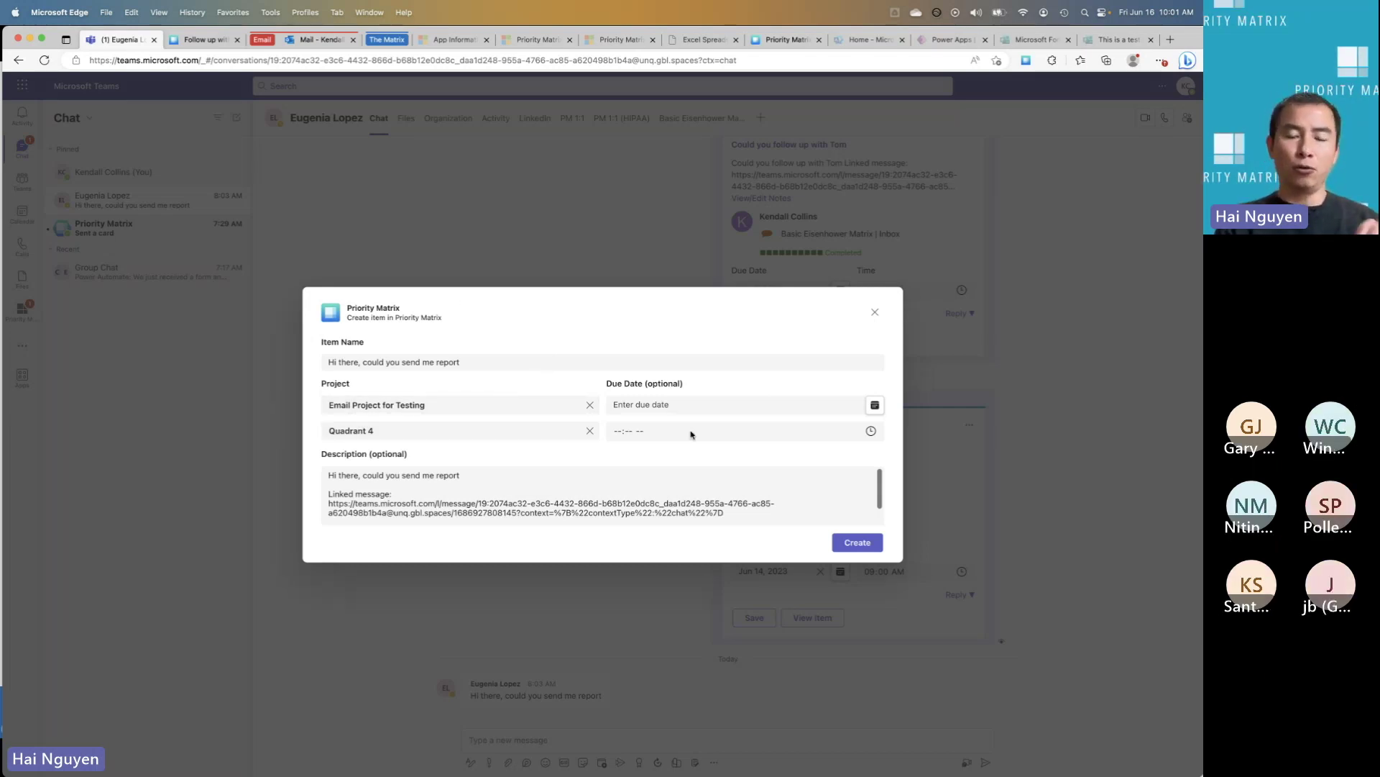
{"action": "left_click", "coordinate": [881, 486]}
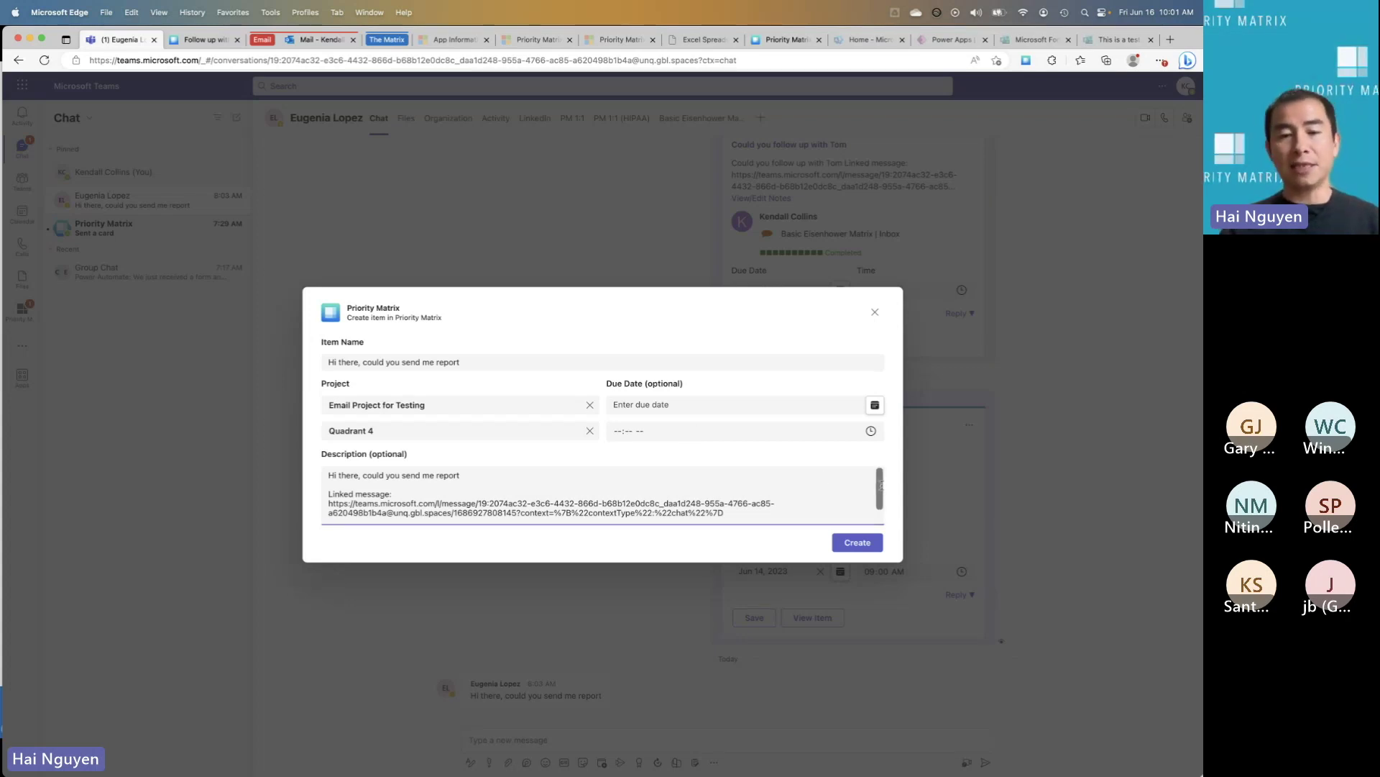
{"action": "left_click_drag", "start_coordinate": [881, 485], "coordinate": [882, 493]}
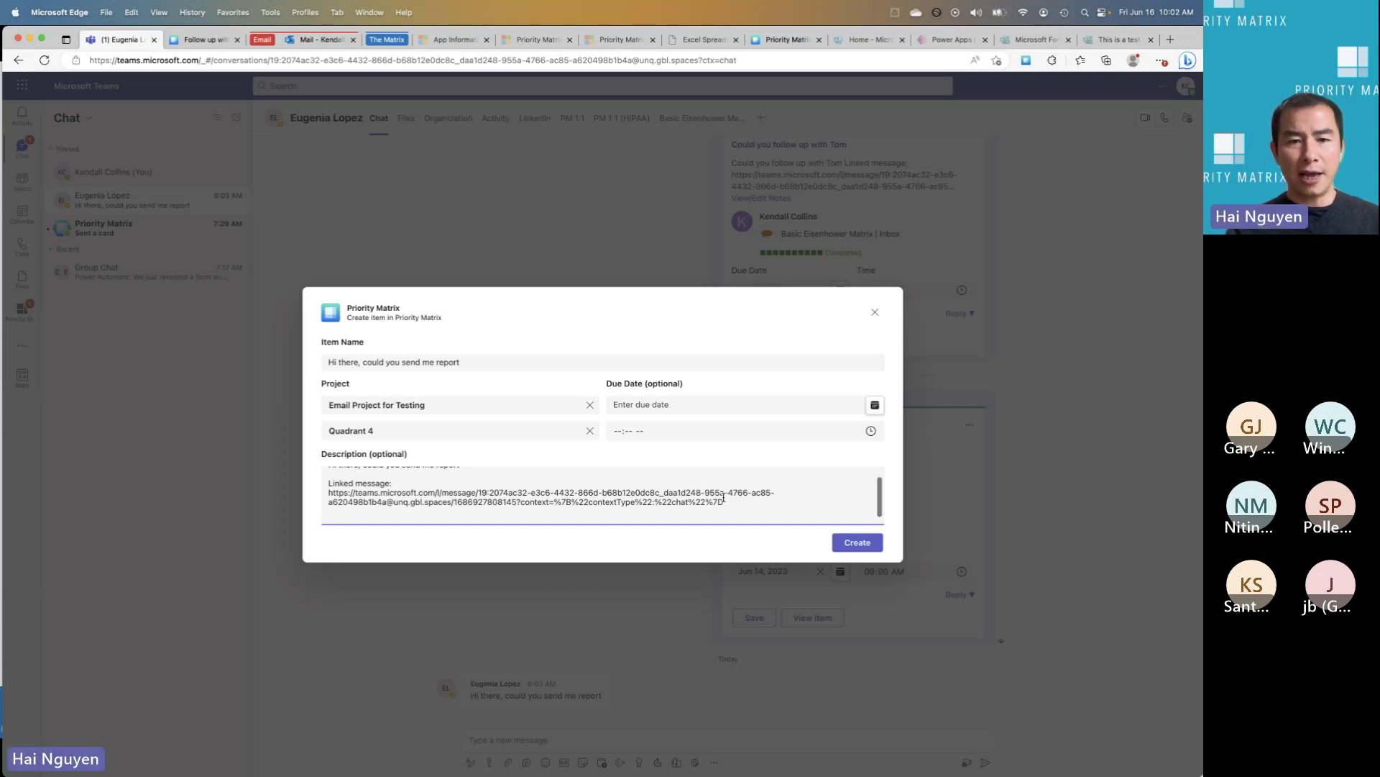
{"action": "left_click", "coordinate": [848, 550]}
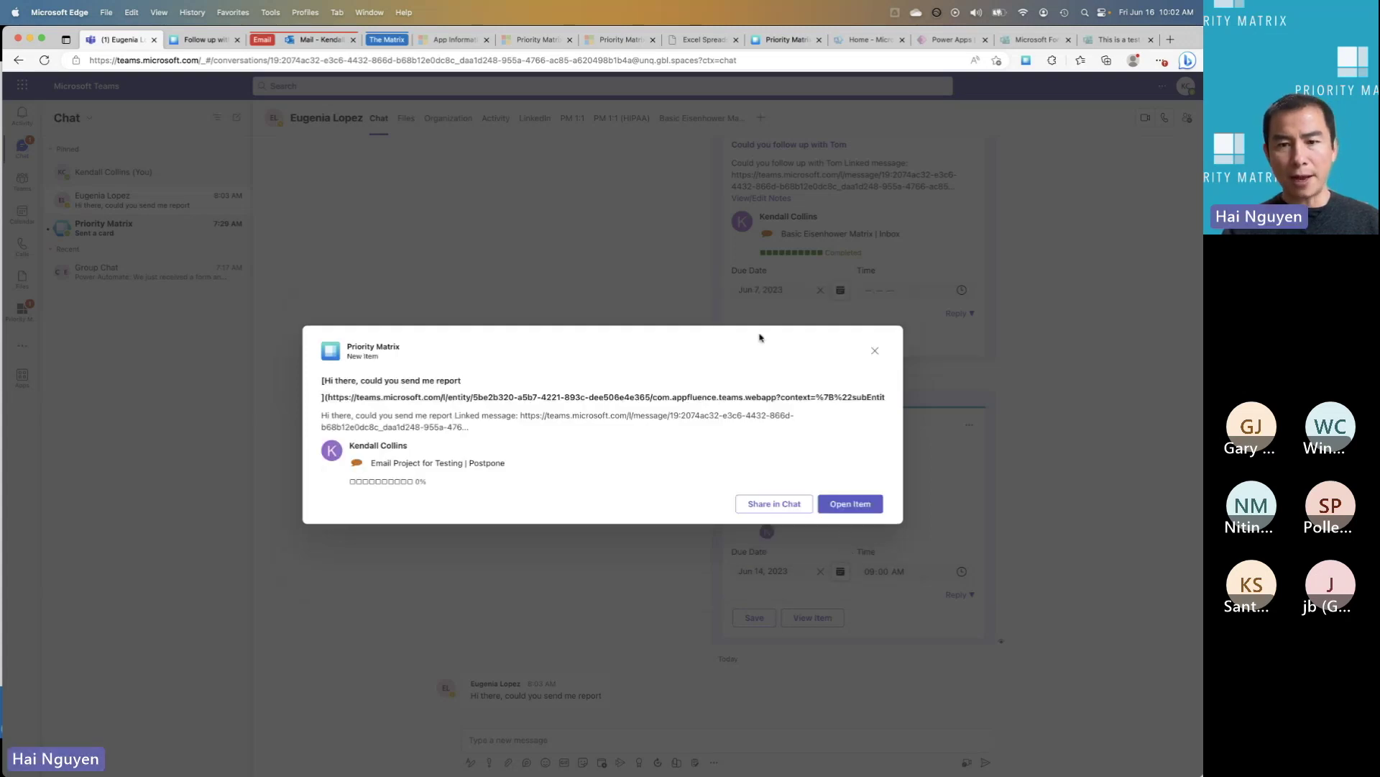
{"action": "left_click", "coordinate": [760, 504]}
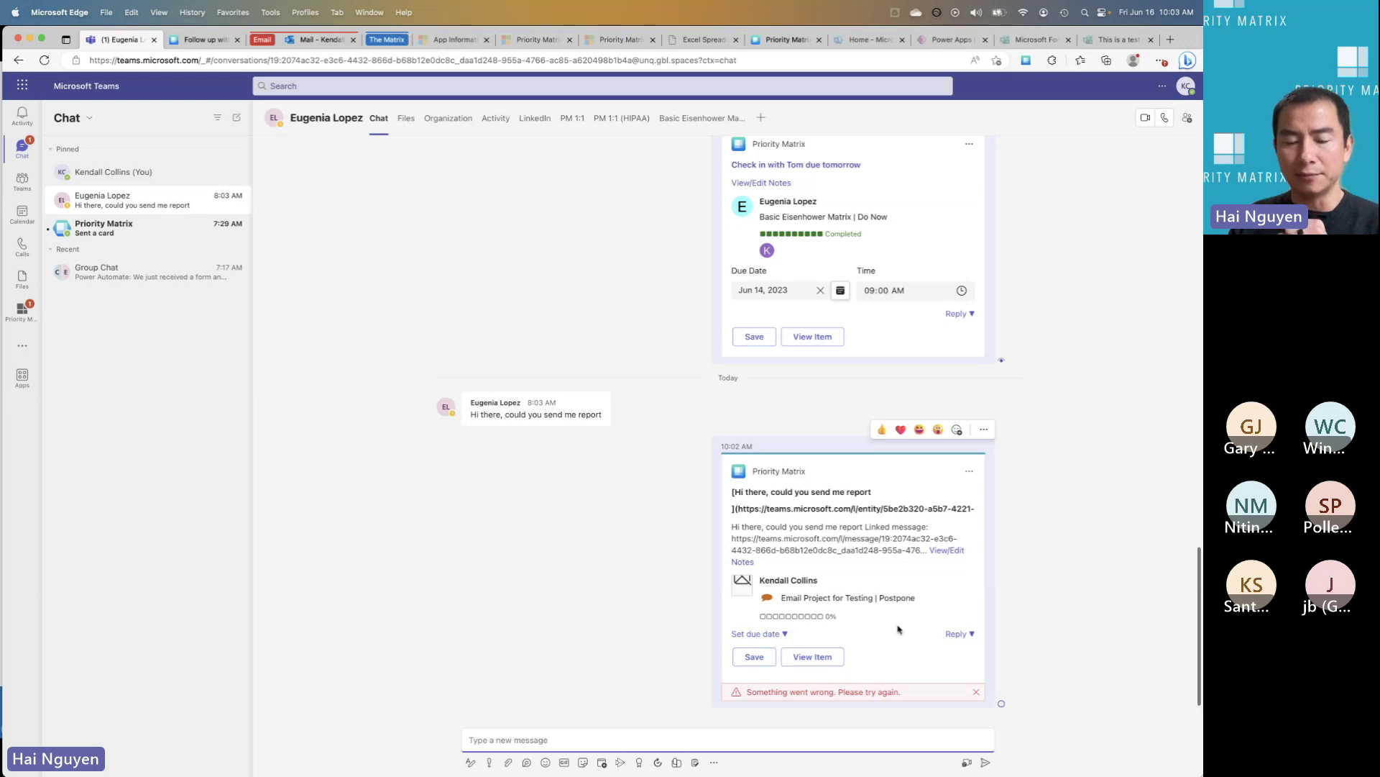
Insert the Priority Matrix card for "Call sue tomorrow" into a new chat message and send it
{"action": "left_click", "coordinate": [715, 763]}
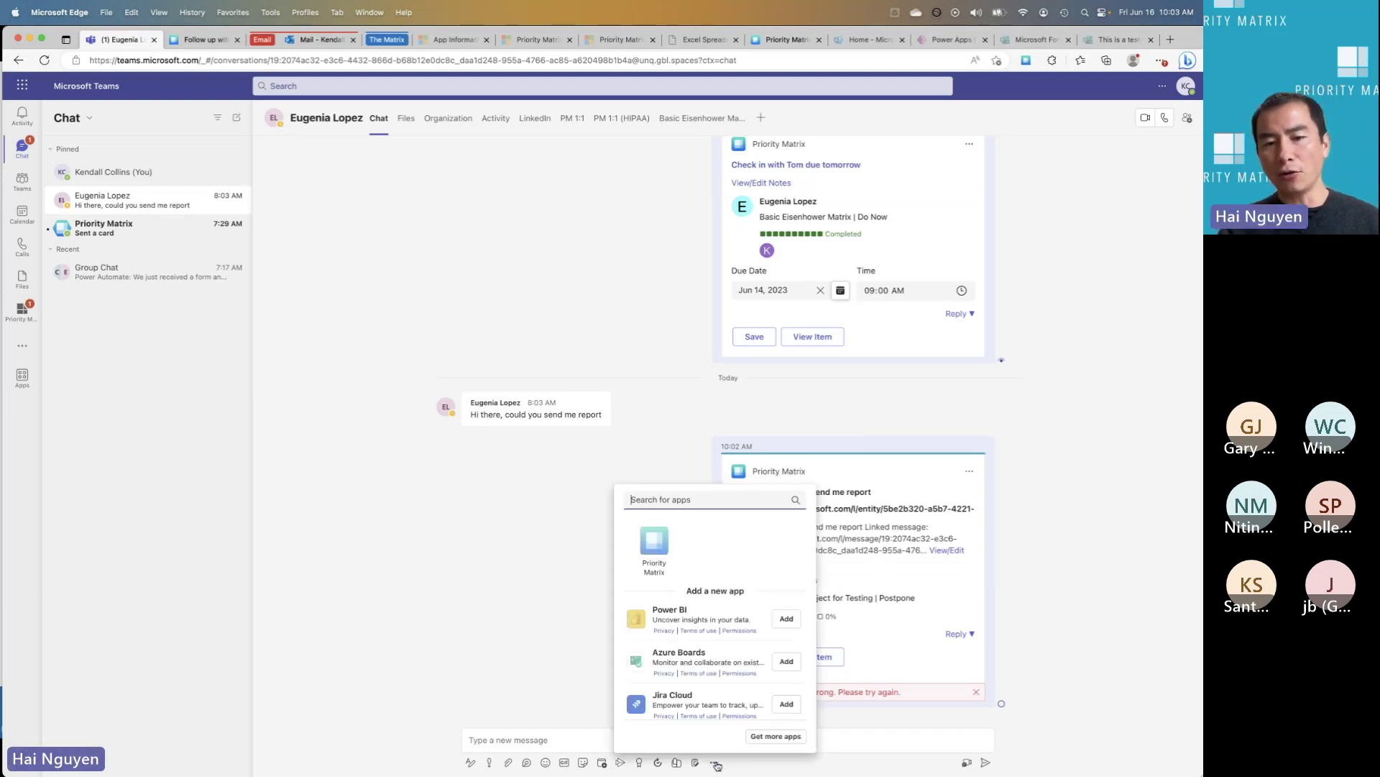
{"action": "left_click", "coordinate": [660, 541]}
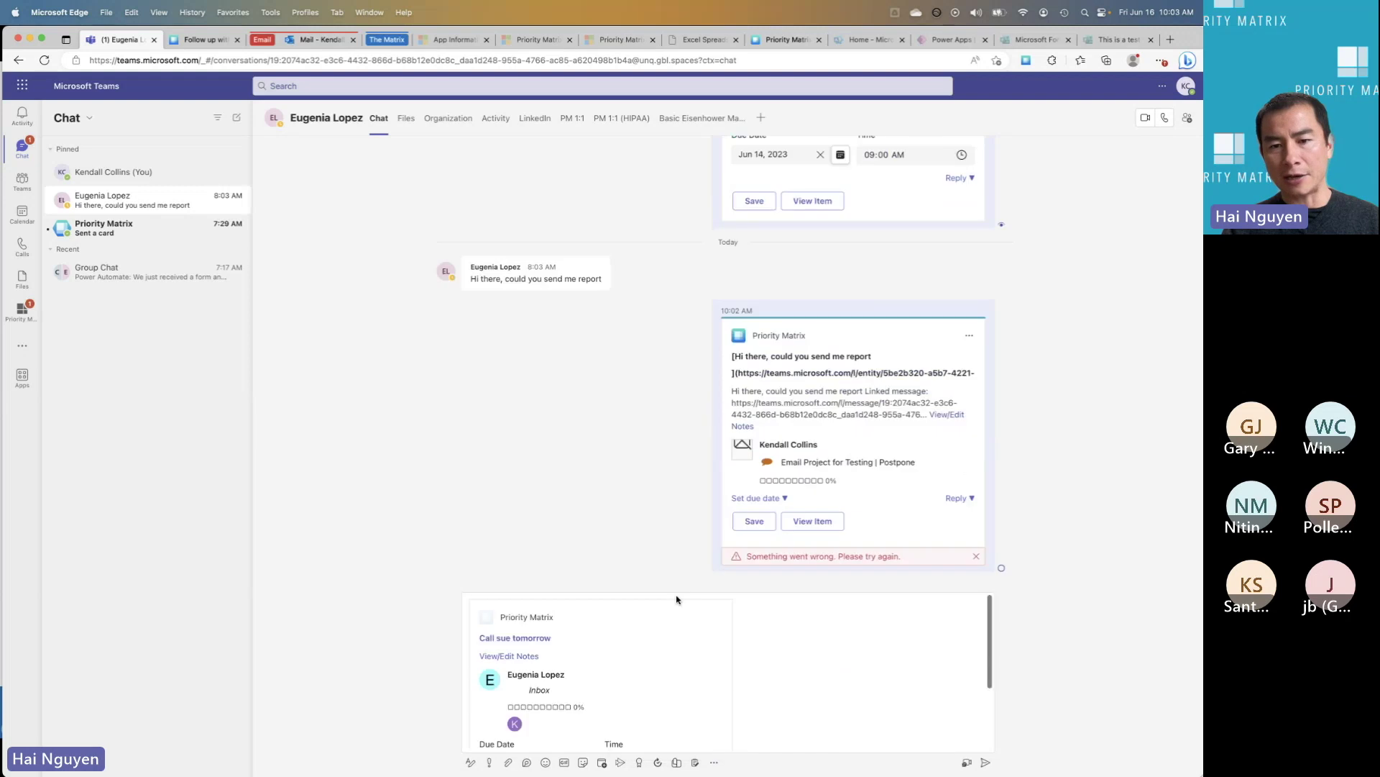
{"action": "left_click", "coordinate": [683, 601]}
{"action": "key", "text": "Return"}
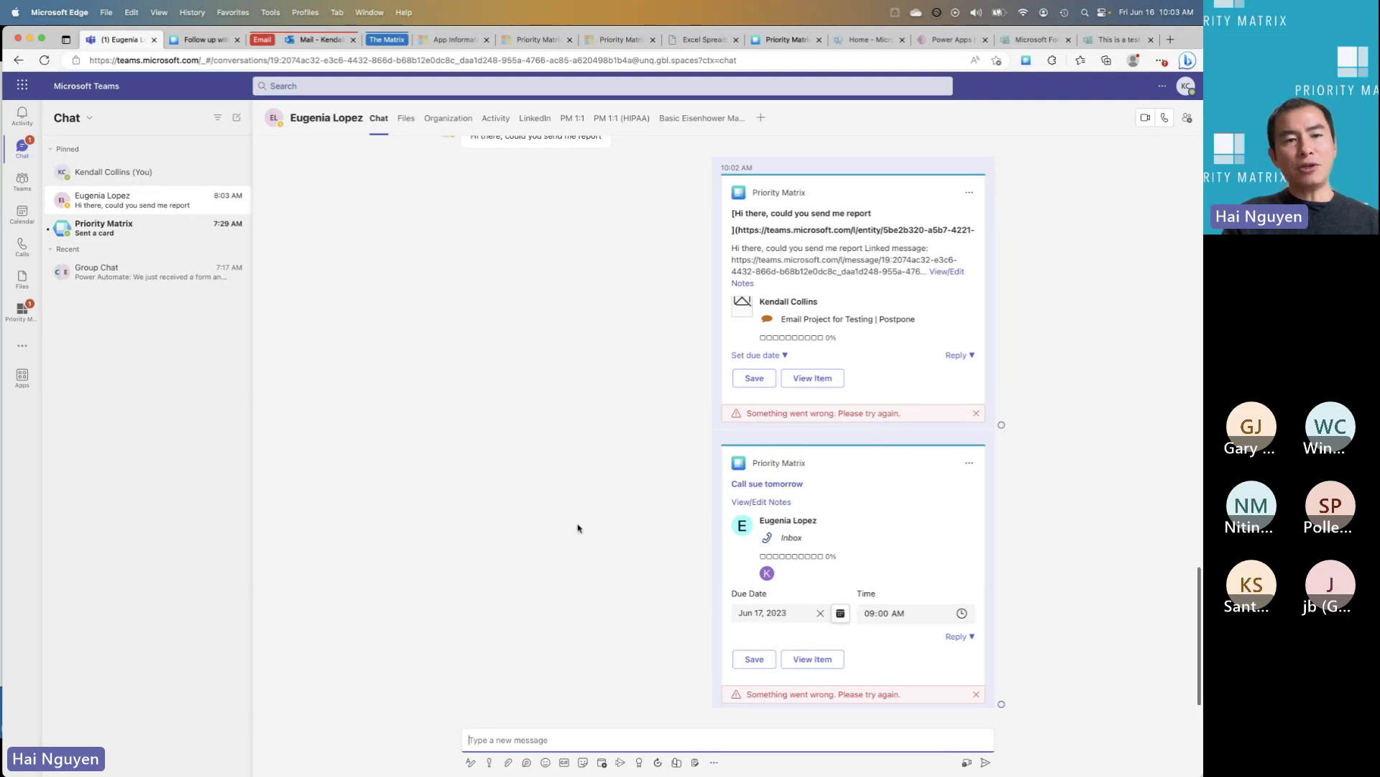
{"action": "left_click", "coordinate": [415, 344]}
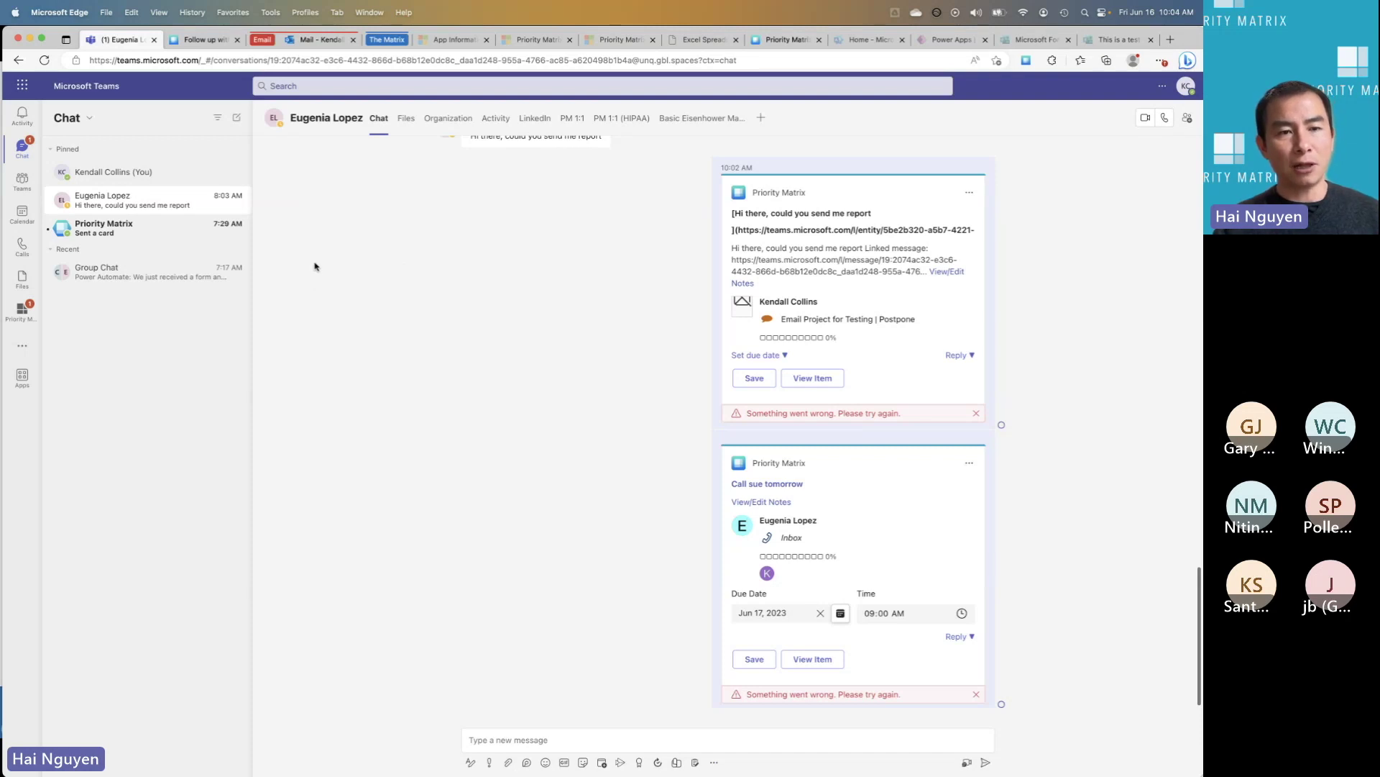
{"action": "left_click", "coordinate": [90, 280]}
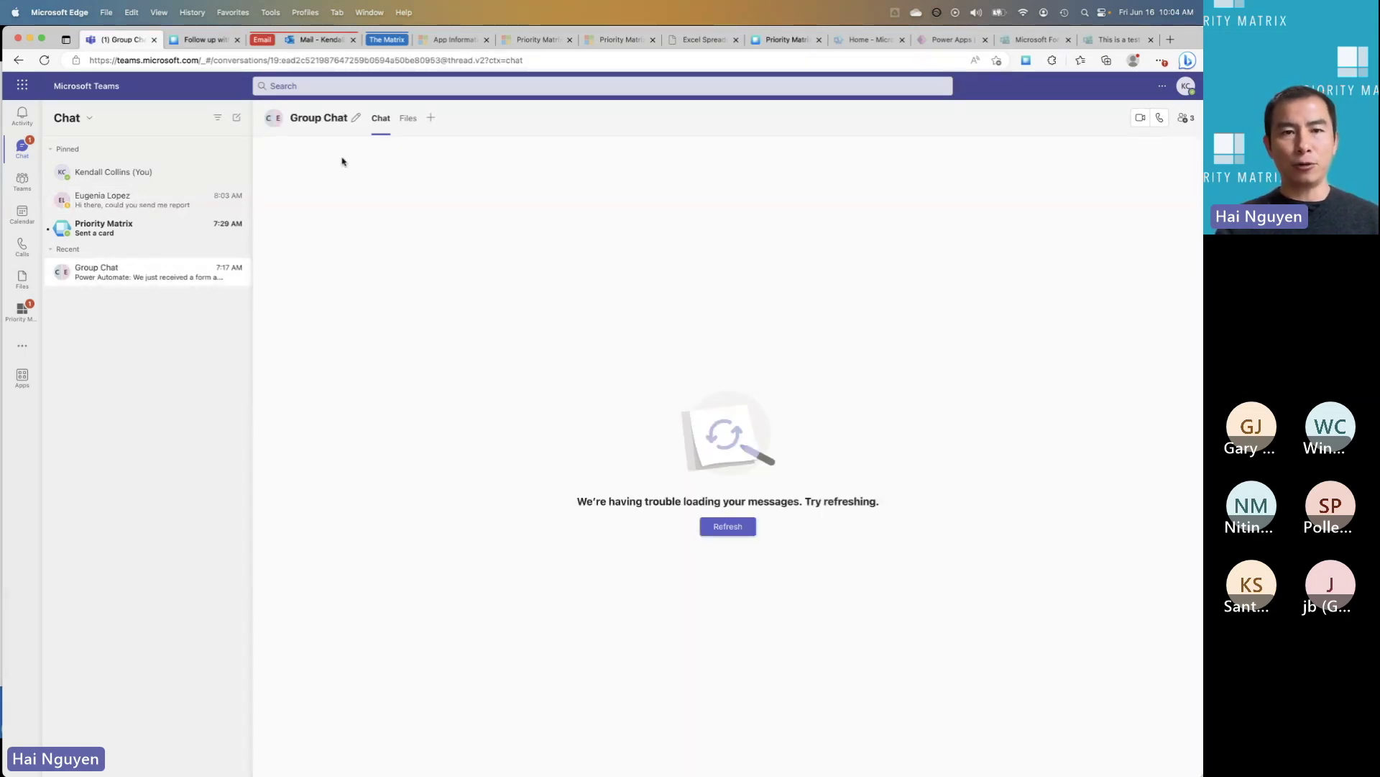
{"action": "left_click", "coordinate": [237, 118]}
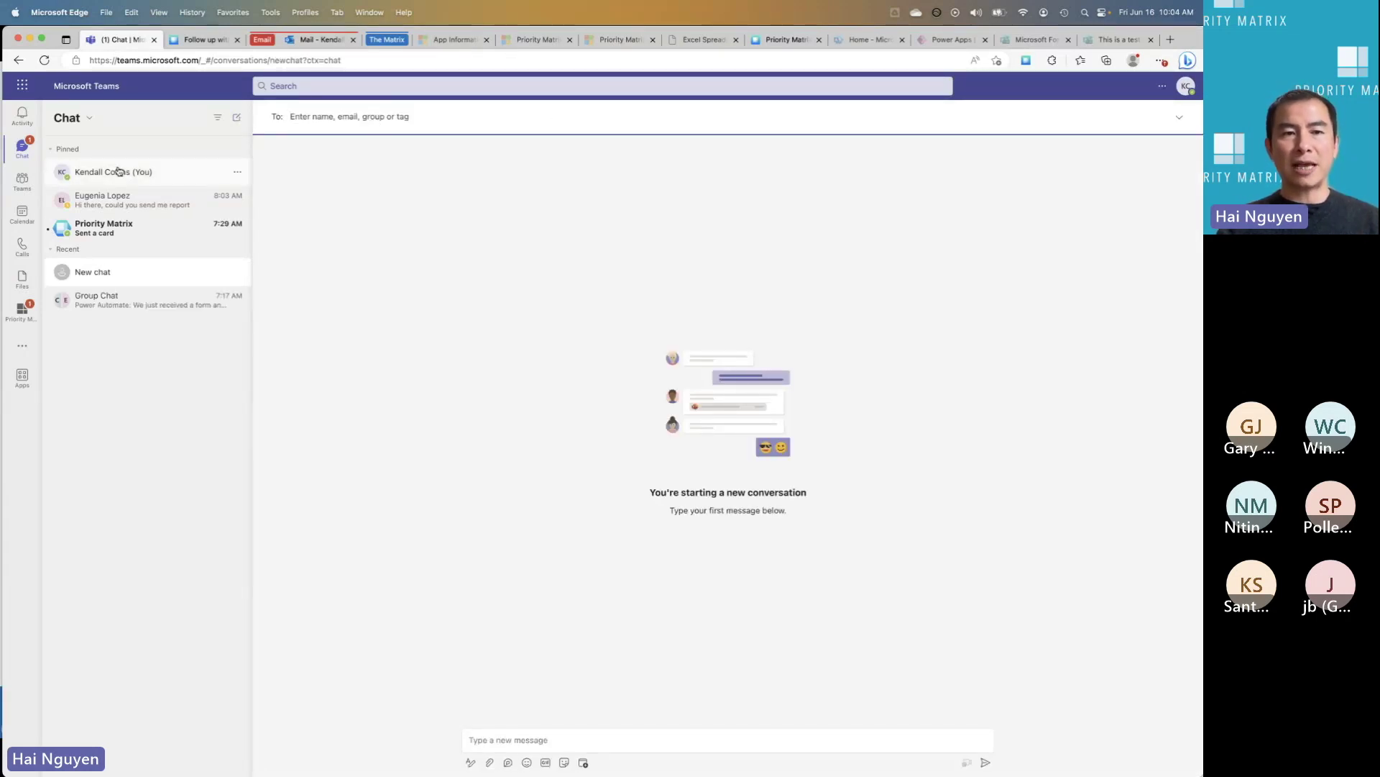
{"action": "left_click", "coordinate": [237, 272]}
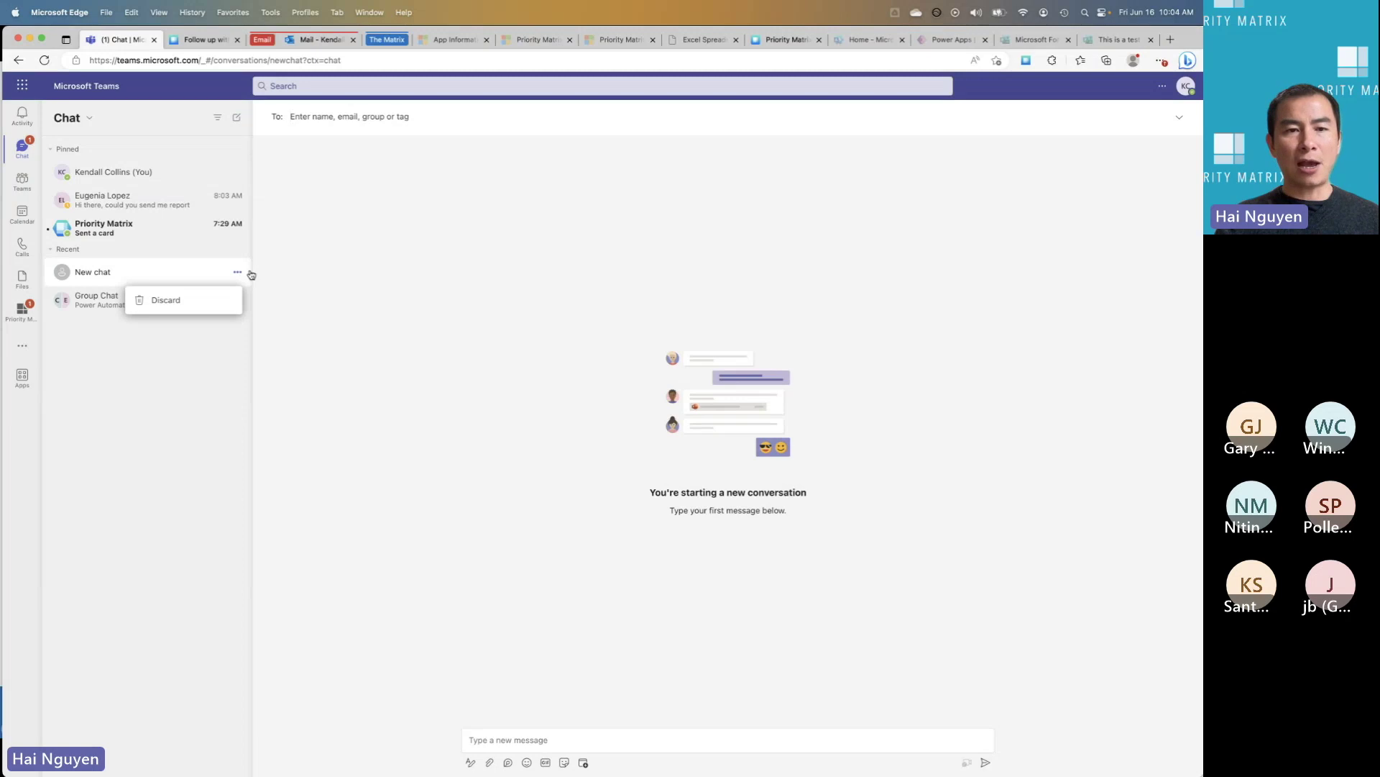
{"action": "left_click", "coordinate": [237, 271]}
{"action": "left_click", "coordinate": [203, 300]}
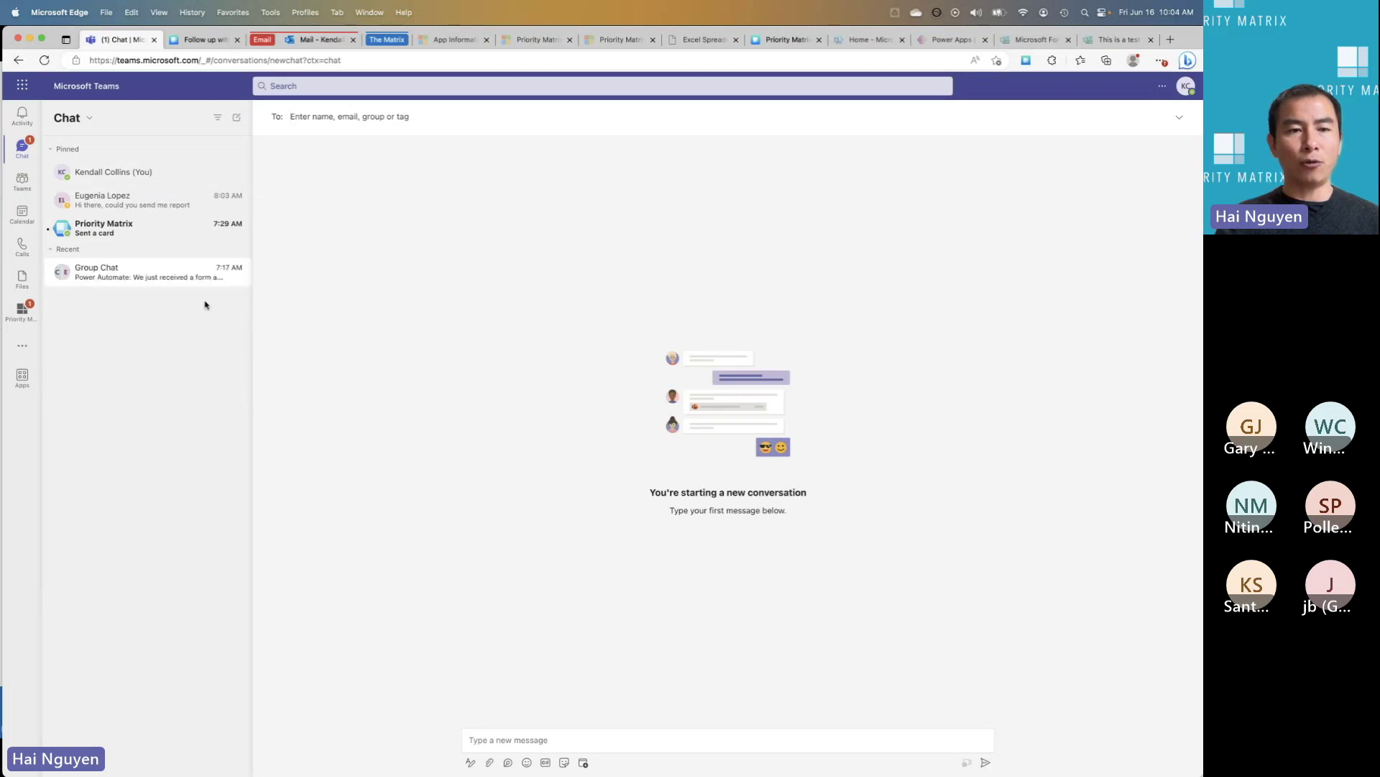
{"action": "left_click", "coordinate": [123, 280]}
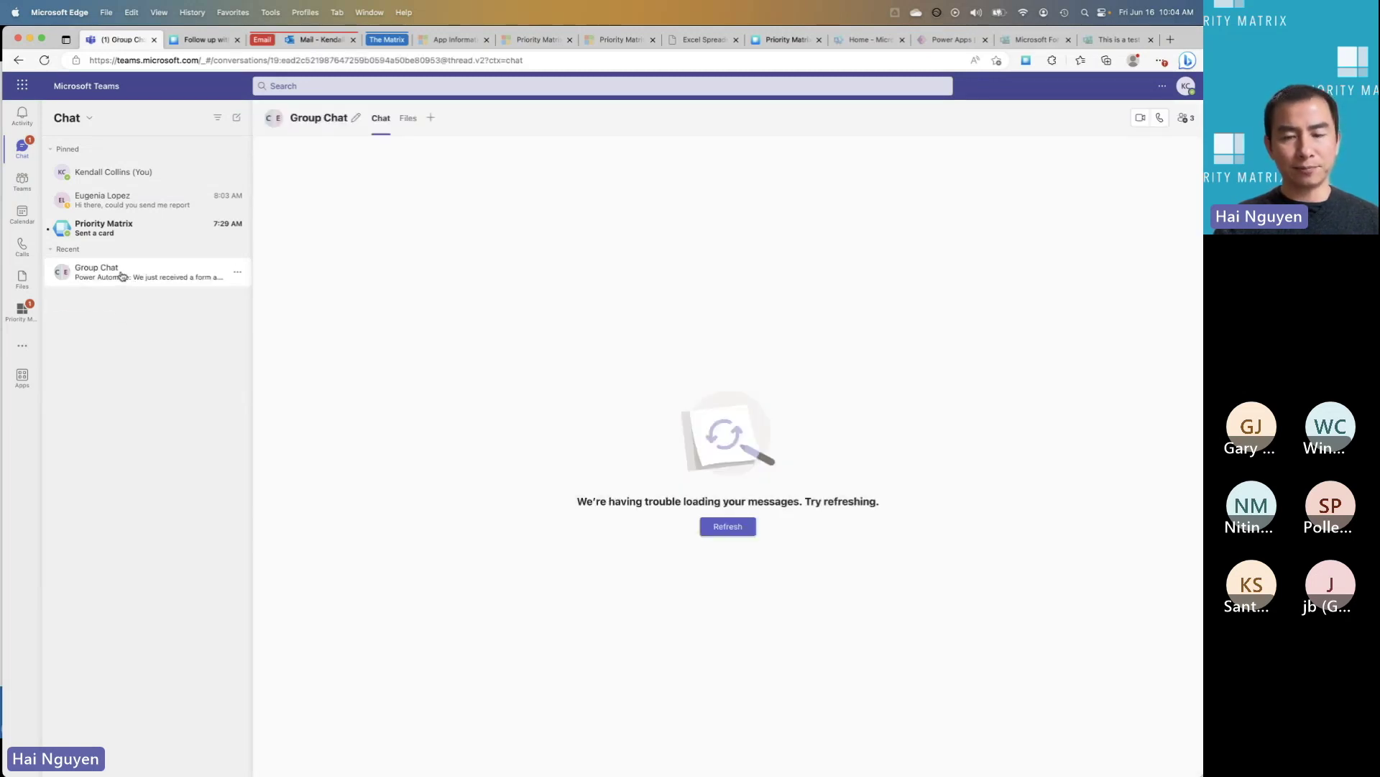
{"action": "right_click", "coordinate": [438, 278]}
{"action": "left_click", "coordinate": [406, 316]}
{"action": "right_click", "coordinate": [407, 316]}
{"action": "key", "text": "Escape"}
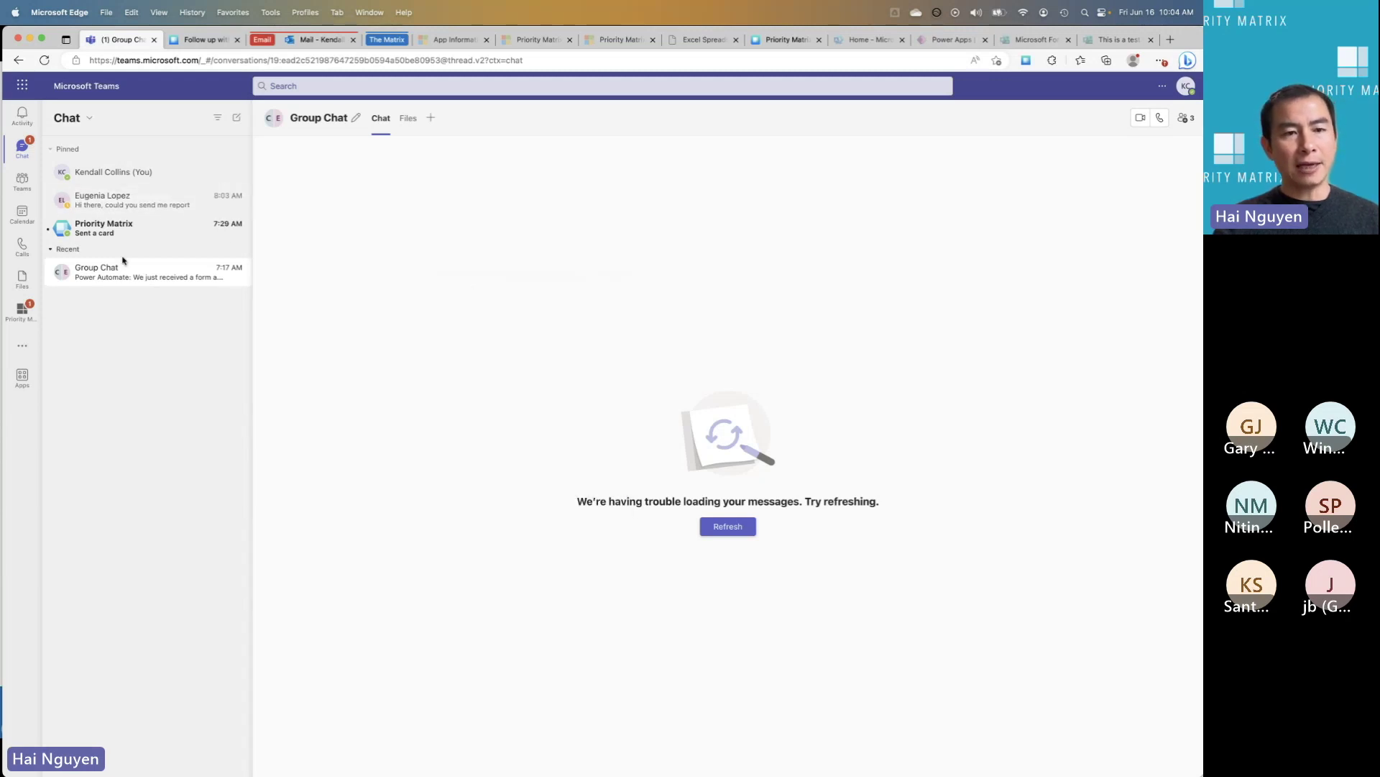
Search the Teams app store for "priority matrix"
{"action": "left_click", "coordinate": [22, 377]}
{"action": "left_click", "coordinate": [156, 145]}
{"action": "type", "text": "priority matrix"}
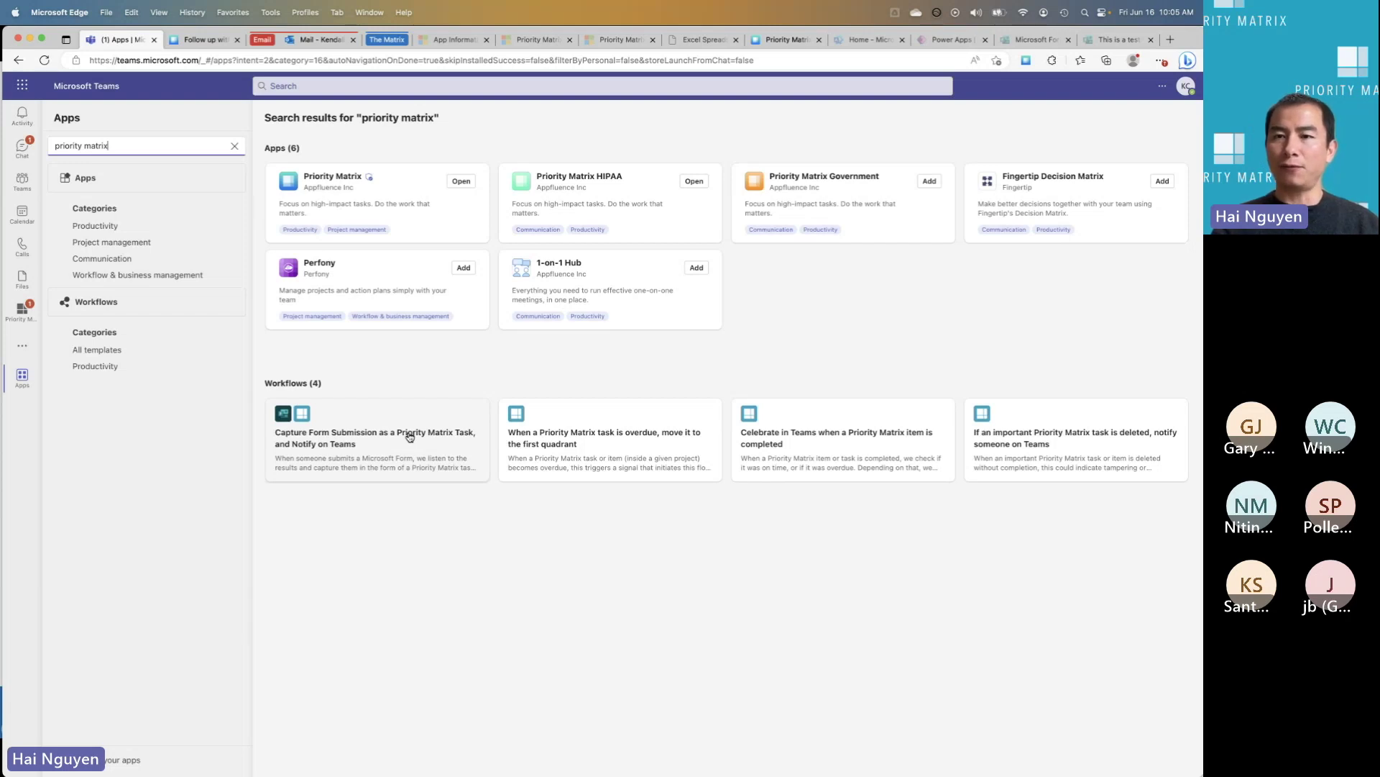
Switch to Microsoft Forms and create a new blank form
{"action": "left_click", "coordinate": [1038, 44]}
{"action": "left_click", "coordinate": [423, 289]}
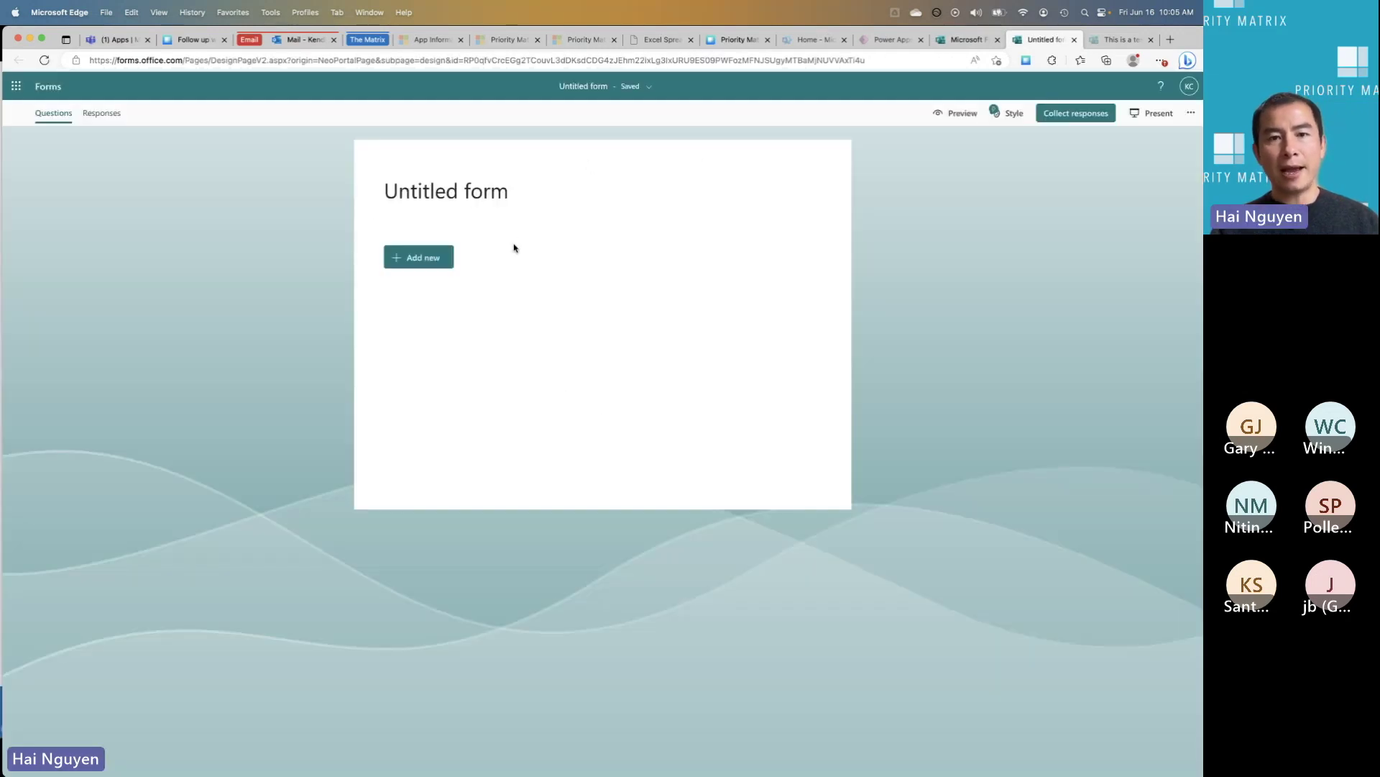
Title the new blank form "Customer feedback form"
{"action": "left_click", "coordinate": [458, 185]}
{"action": "type", "text": "Custom"}
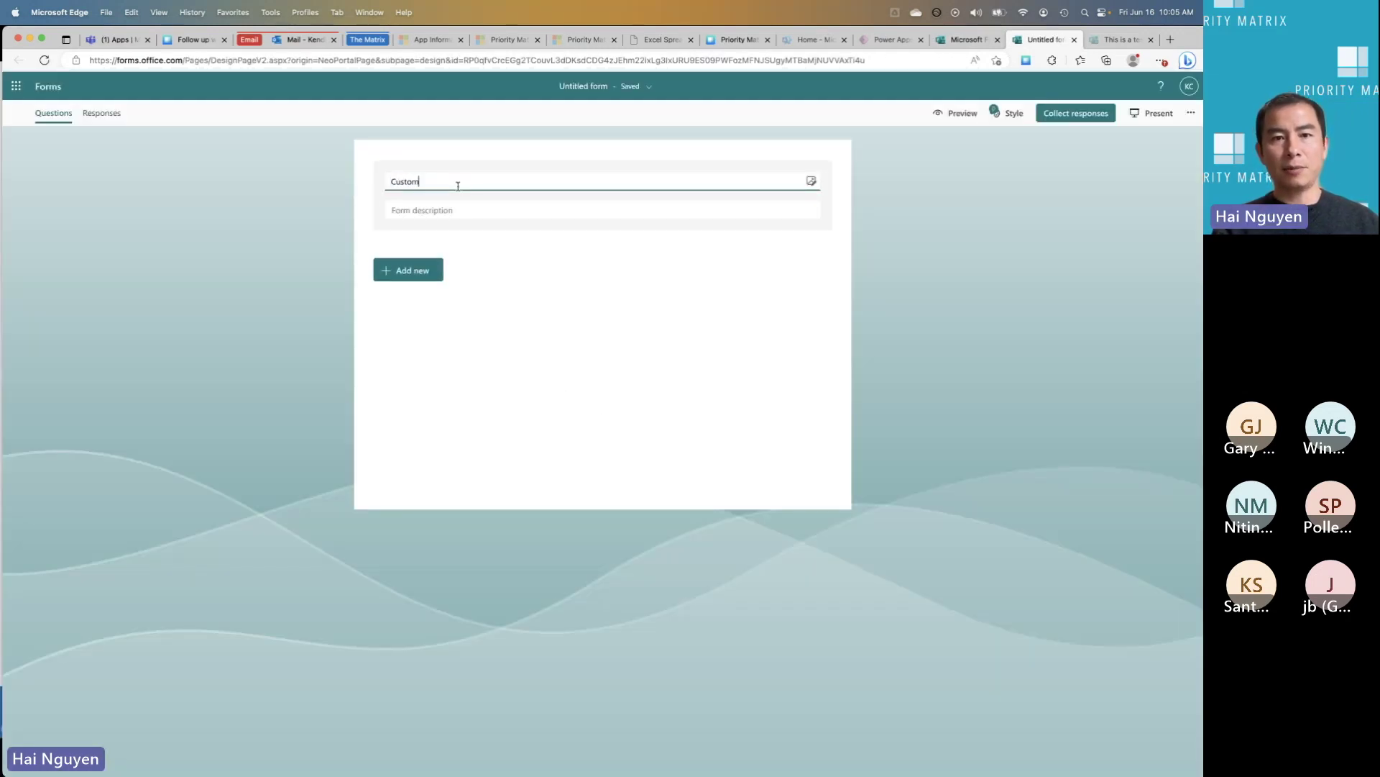
{"action": "type", "text": "er feedback form"}
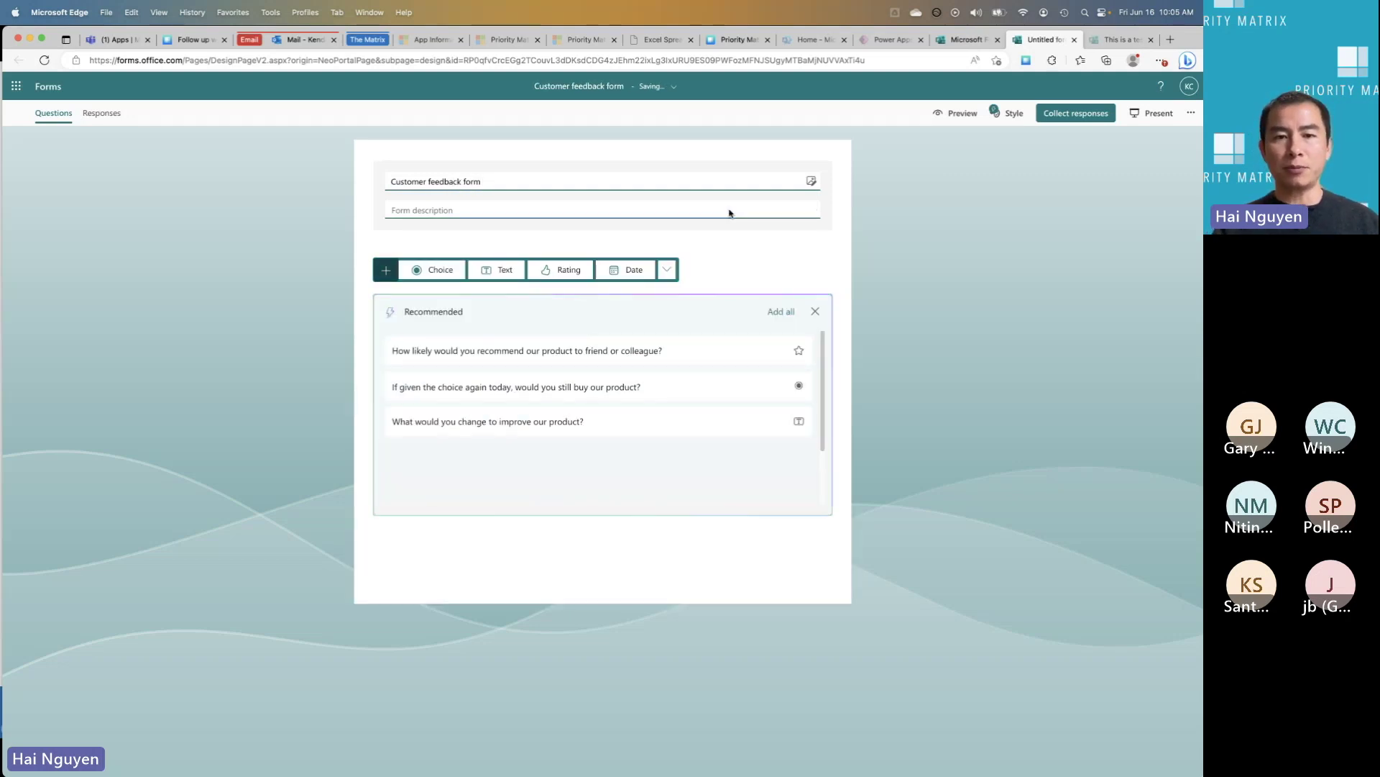
{"action": "left_click", "coordinate": [630, 352]}
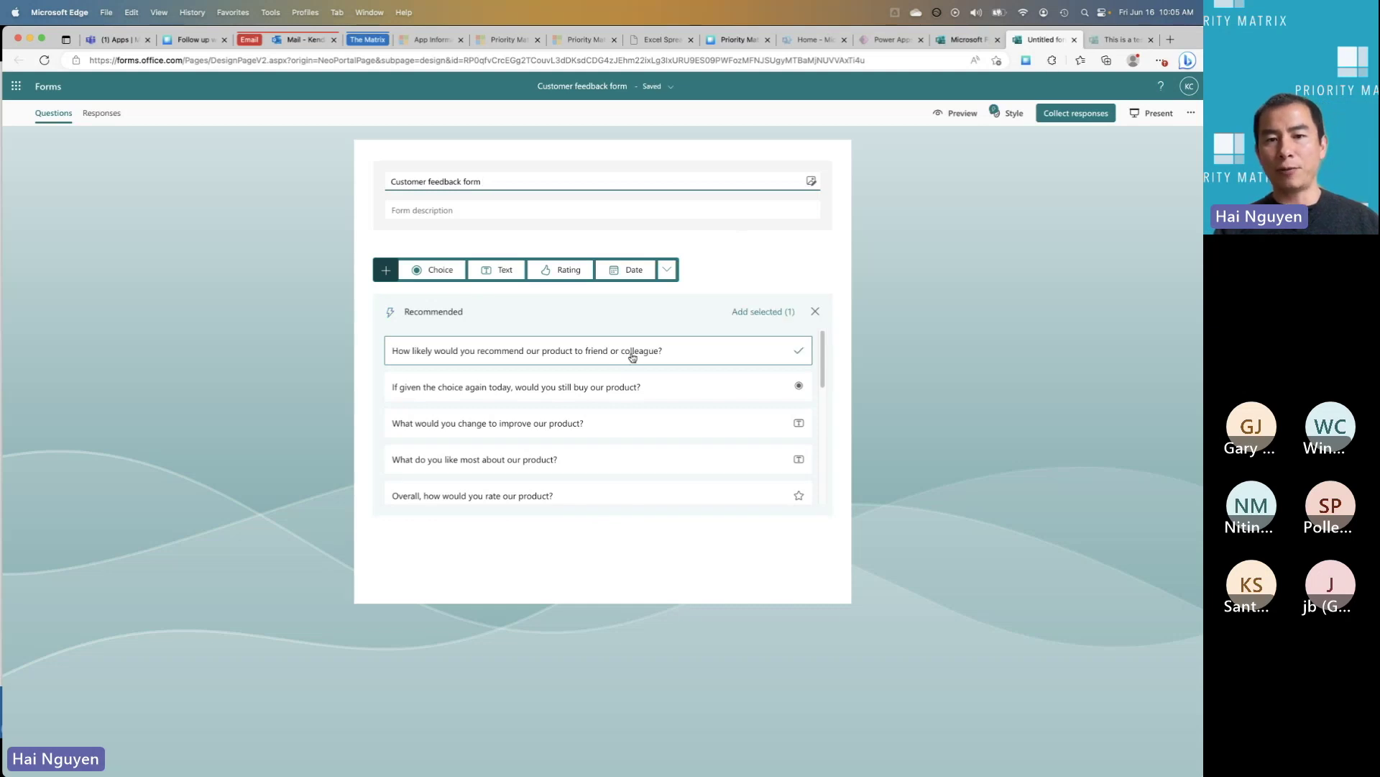
{"action": "left_click", "coordinate": [798, 350]}
{"action": "left_click", "coordinate": [798, 352]}
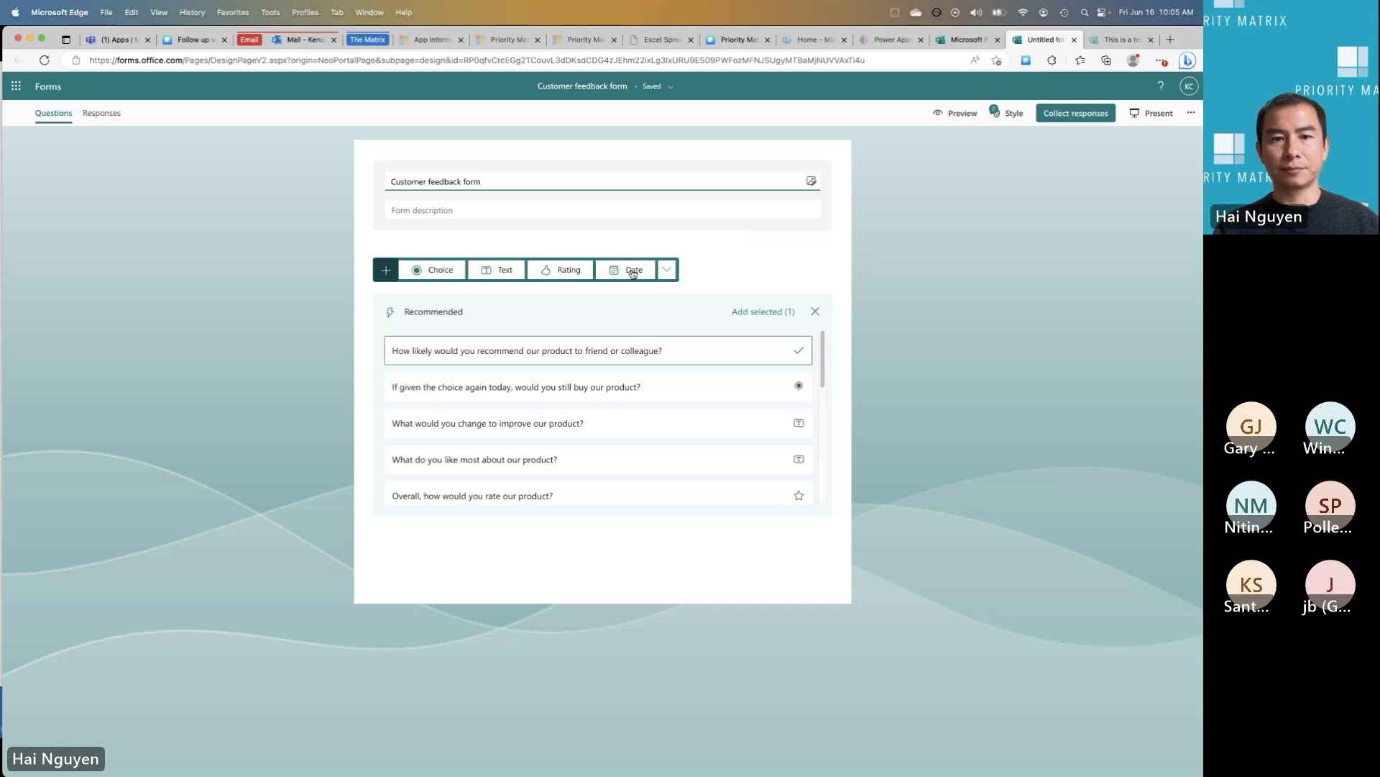
{"action": "left_click", "coordinate": [387, 271]}
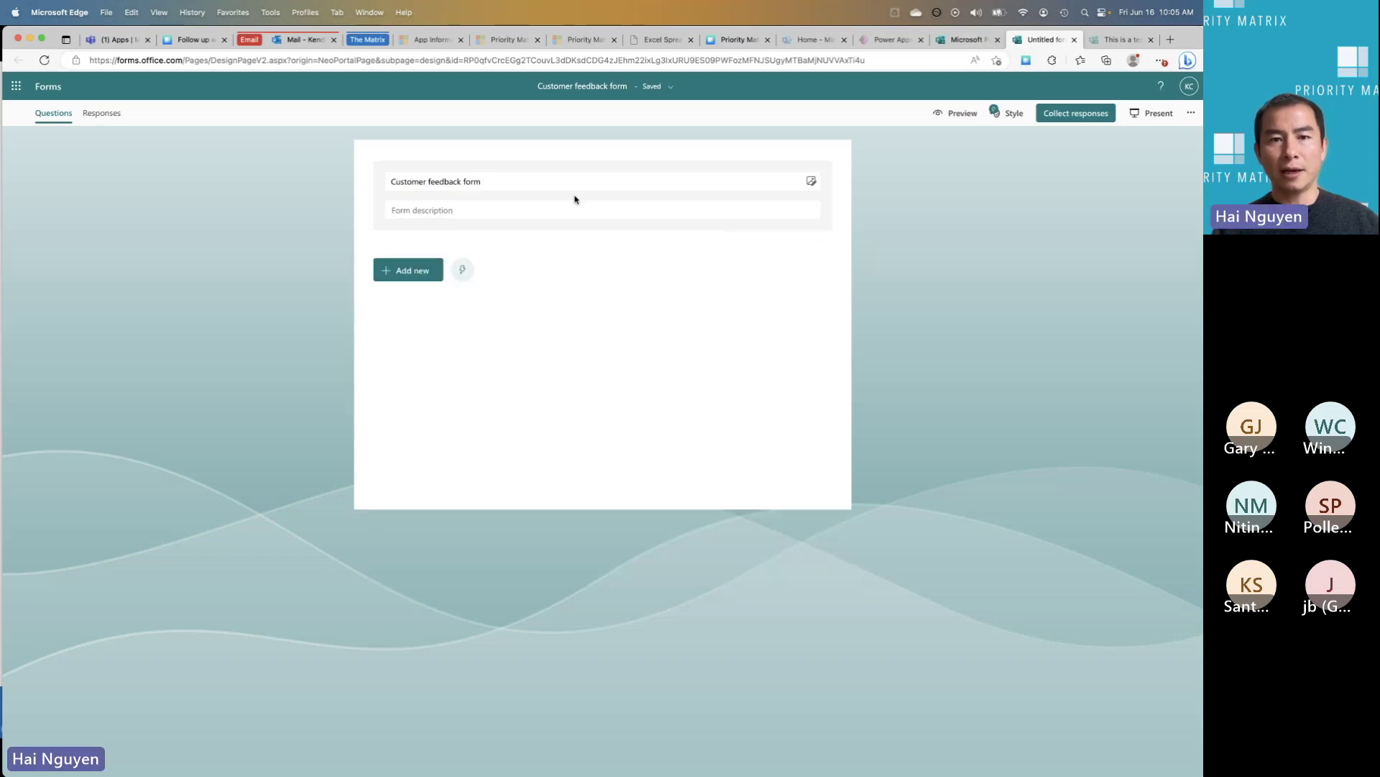
Show the response-collection options for the customer feedback form and select its sharing link
{"action": "left_click", "coordinate": [1076, 115]}
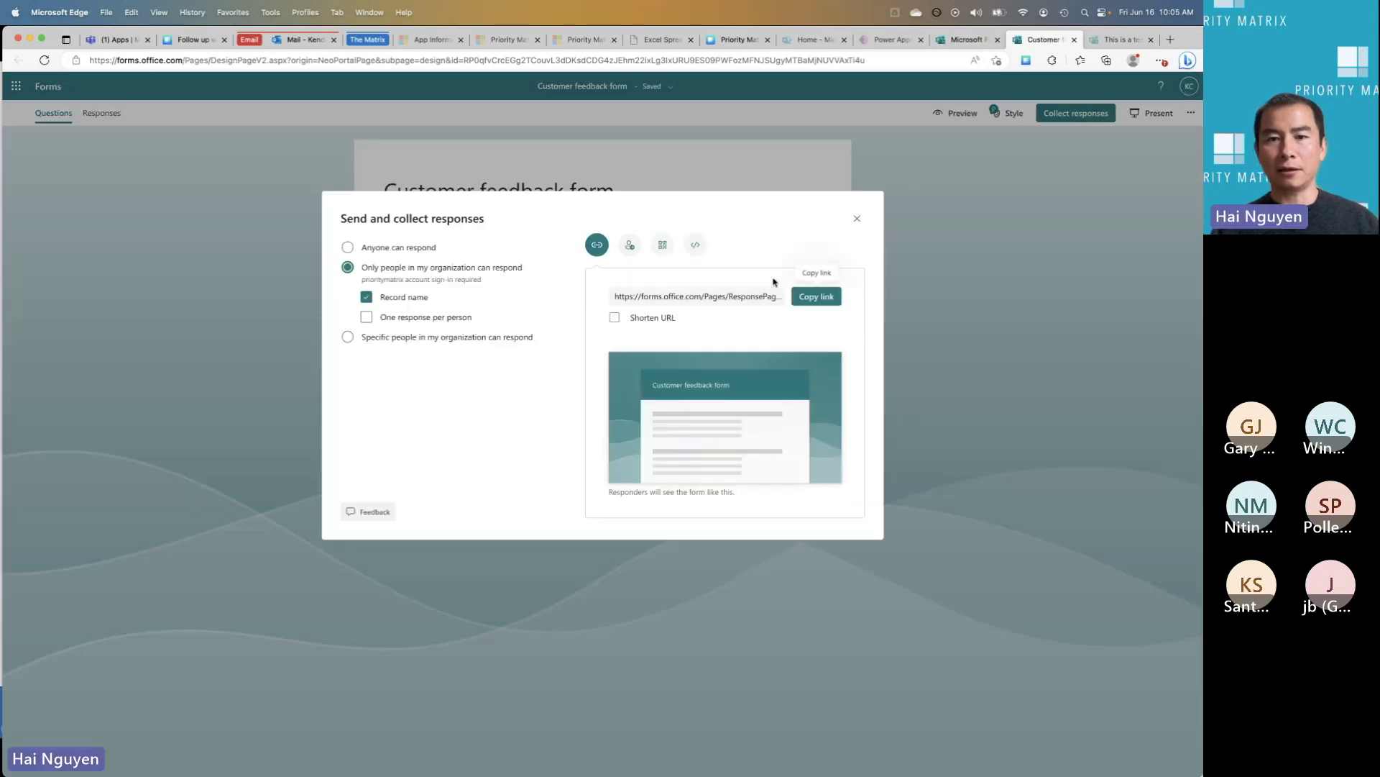
{"action": "left_click", "coordinate": [729, 295]}
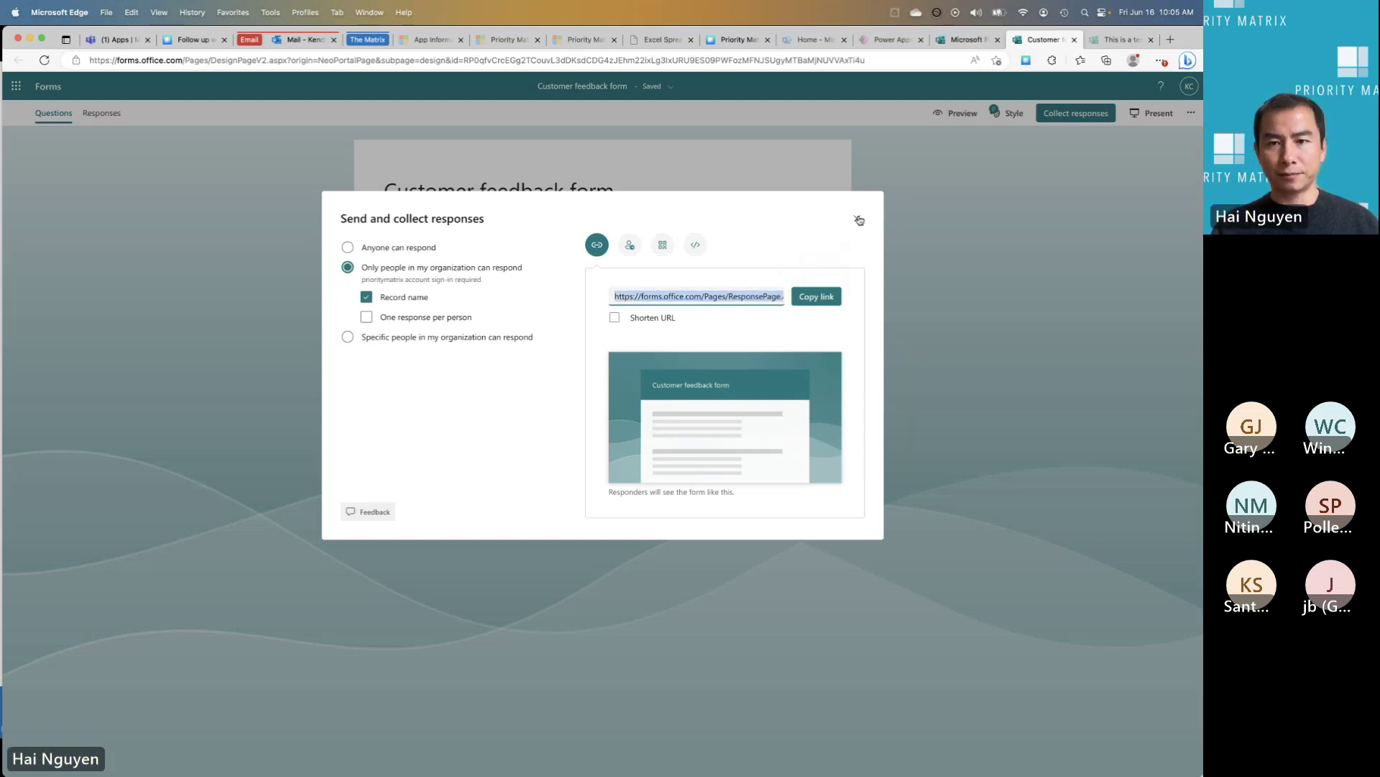
Switch to Teams, open the "Capture Form Submission as a Priority Matrix Task, and Notify on Teams" workflow and sign in its connections
{"action": "left_click", "coordinate": [112, 41]}
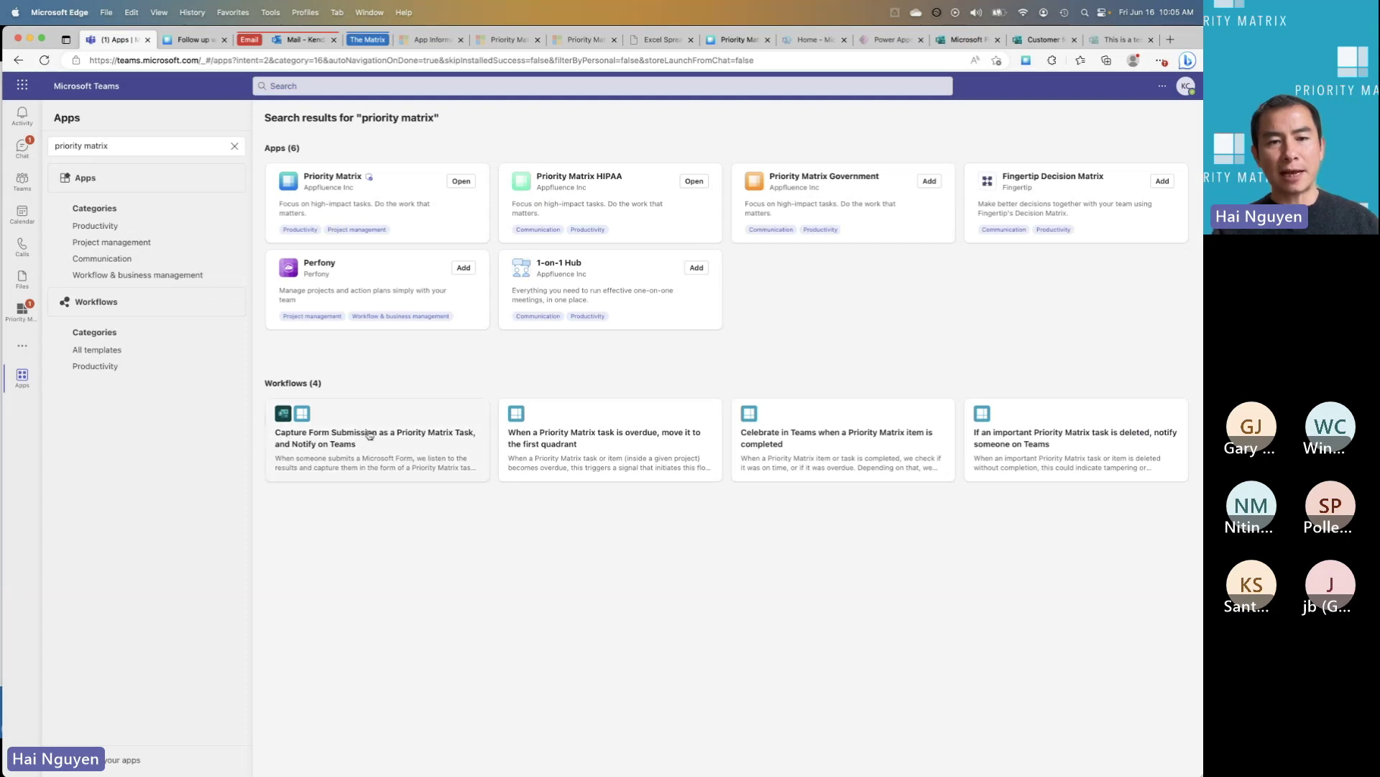
{"action": "left_click", "coordinate": [422, 443]}
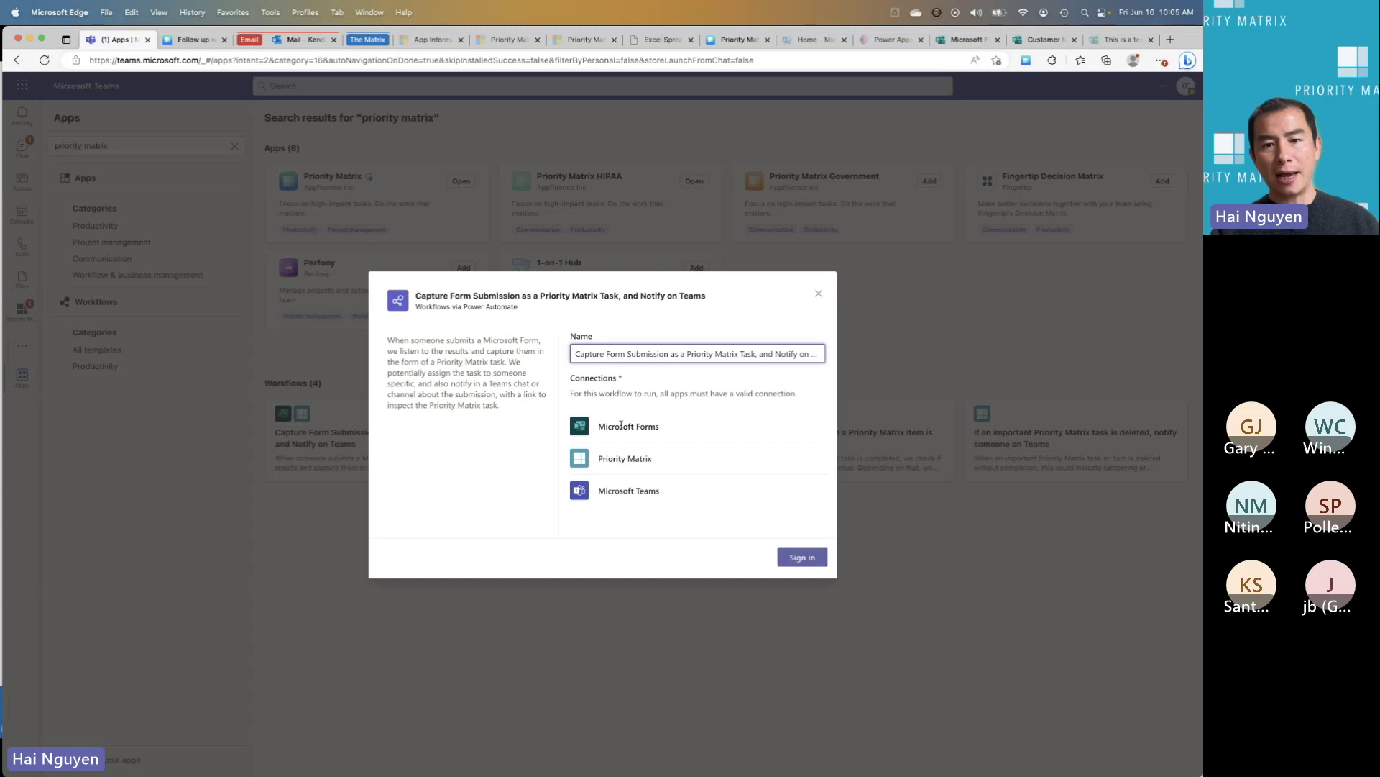
{"action": "left_click", "coordinate": [805, 557]}
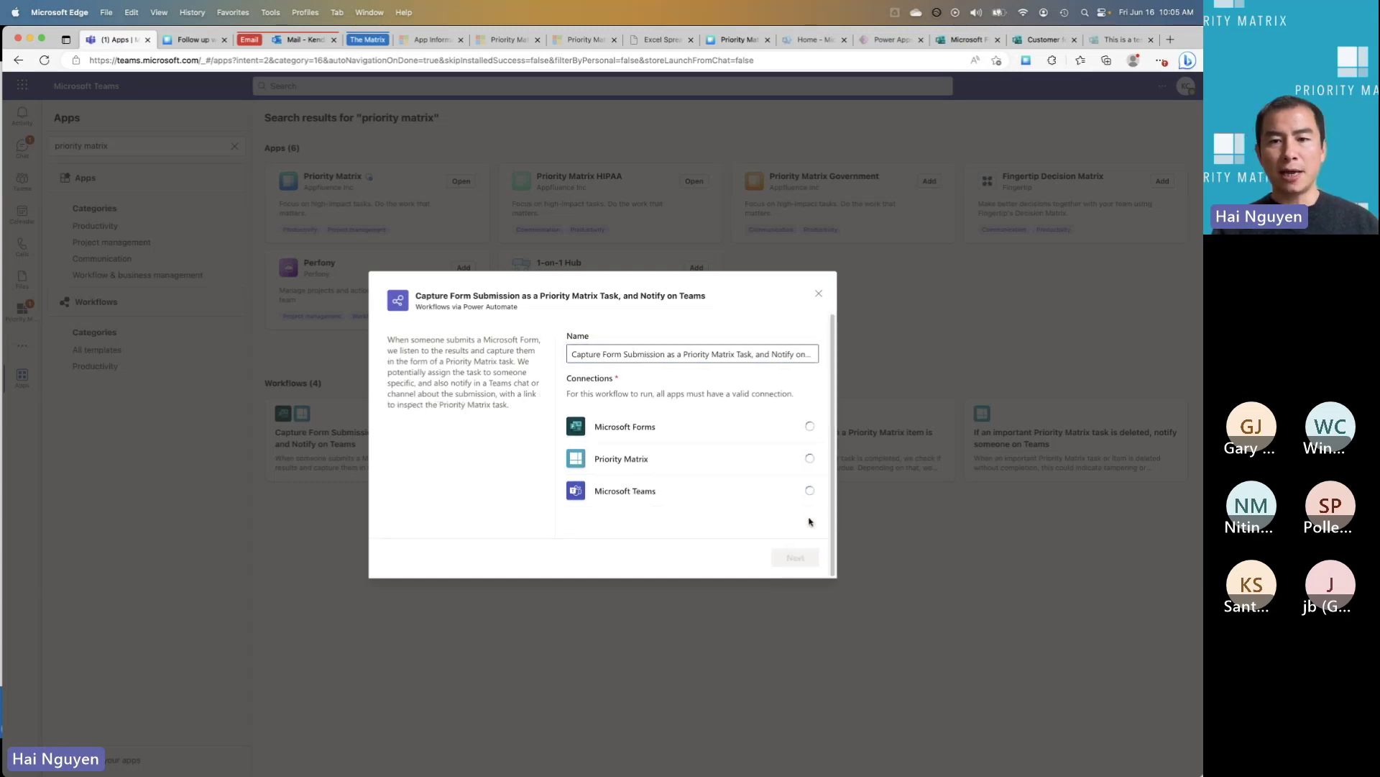
{"action": "left_click", "coordinate": [804, 557]}
Set both form IDs to Customer feedback form and the Teams group chat to Group Chat, and add the workflow
{"action": "left_click", "coordinate": [704, 361]}
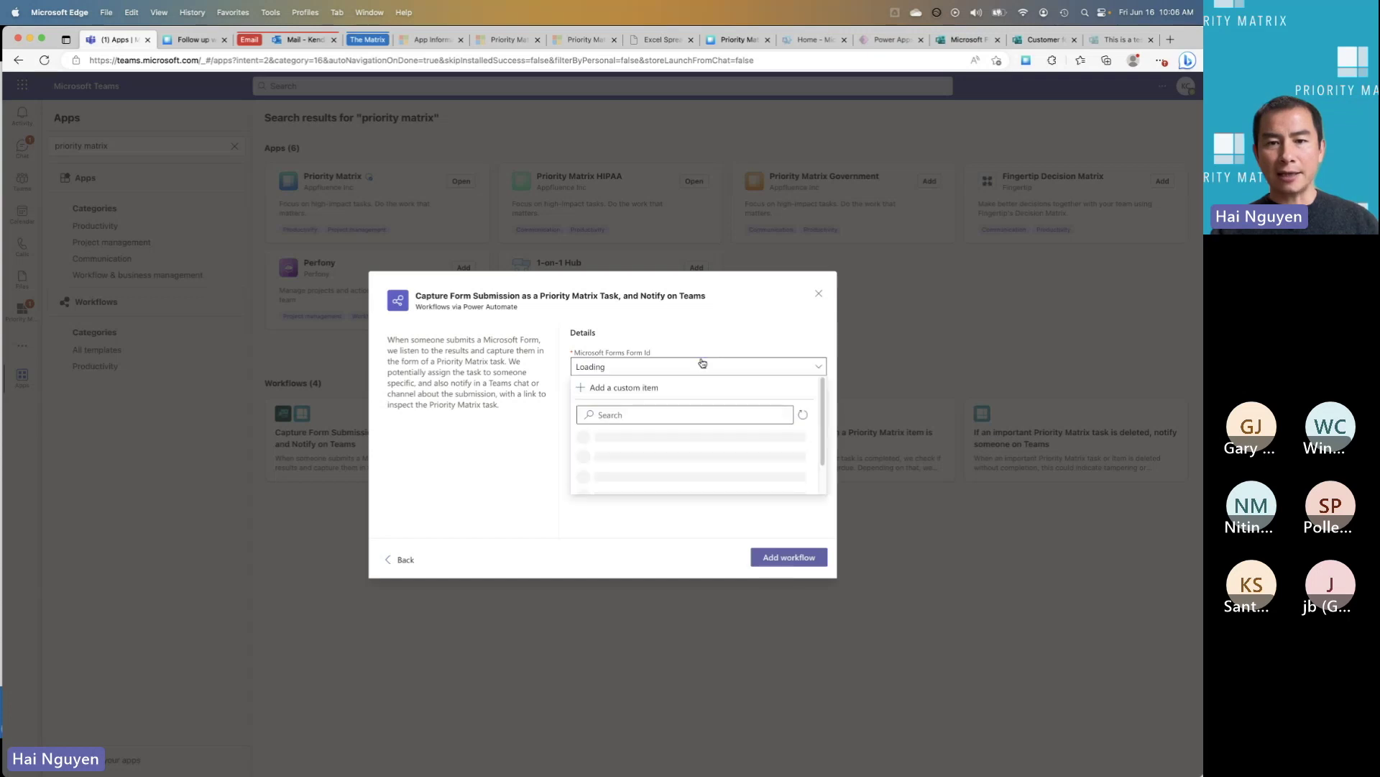
{"action": "left_click", "coordinate": [676, 446]}
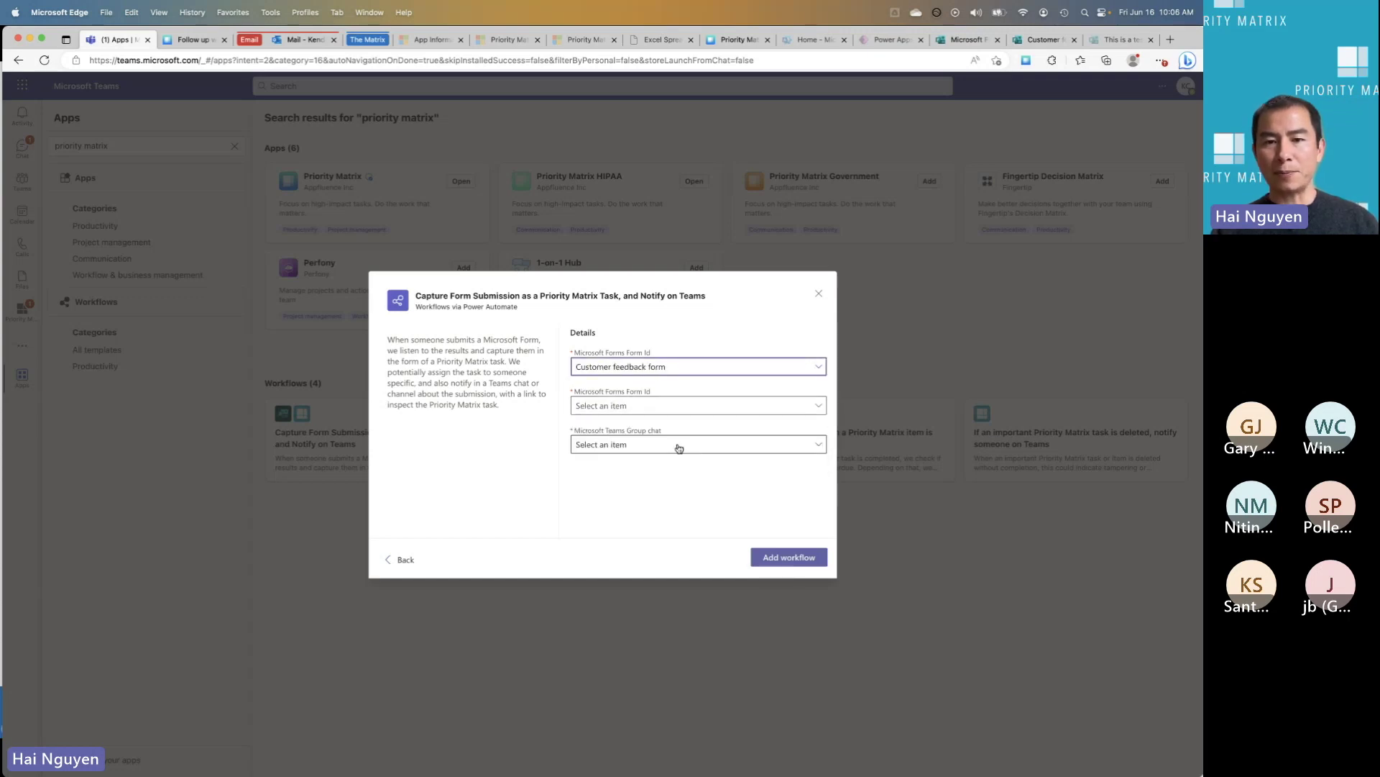
{"action": "left_click", "coordinate": [673, 407]}
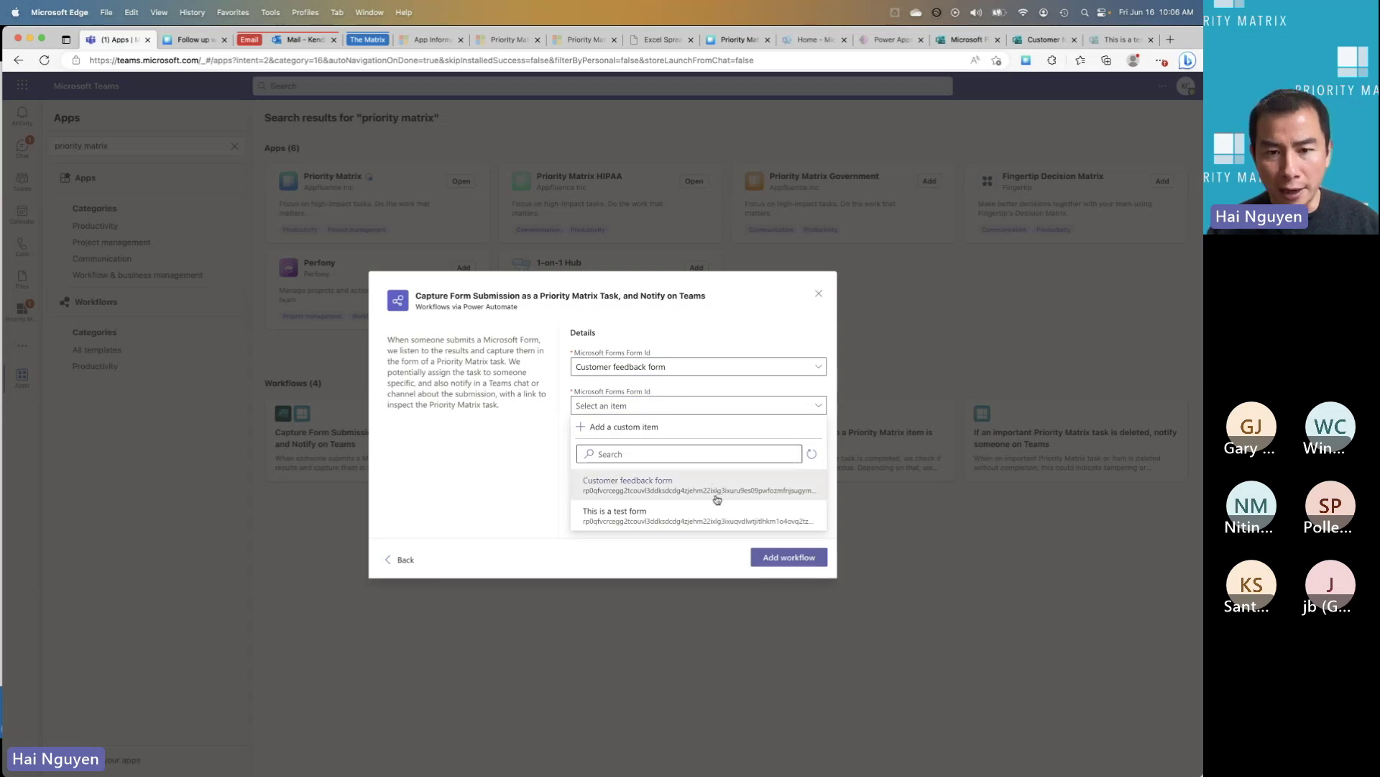
{"action": "left_click", "coordinate": [694, 487]}
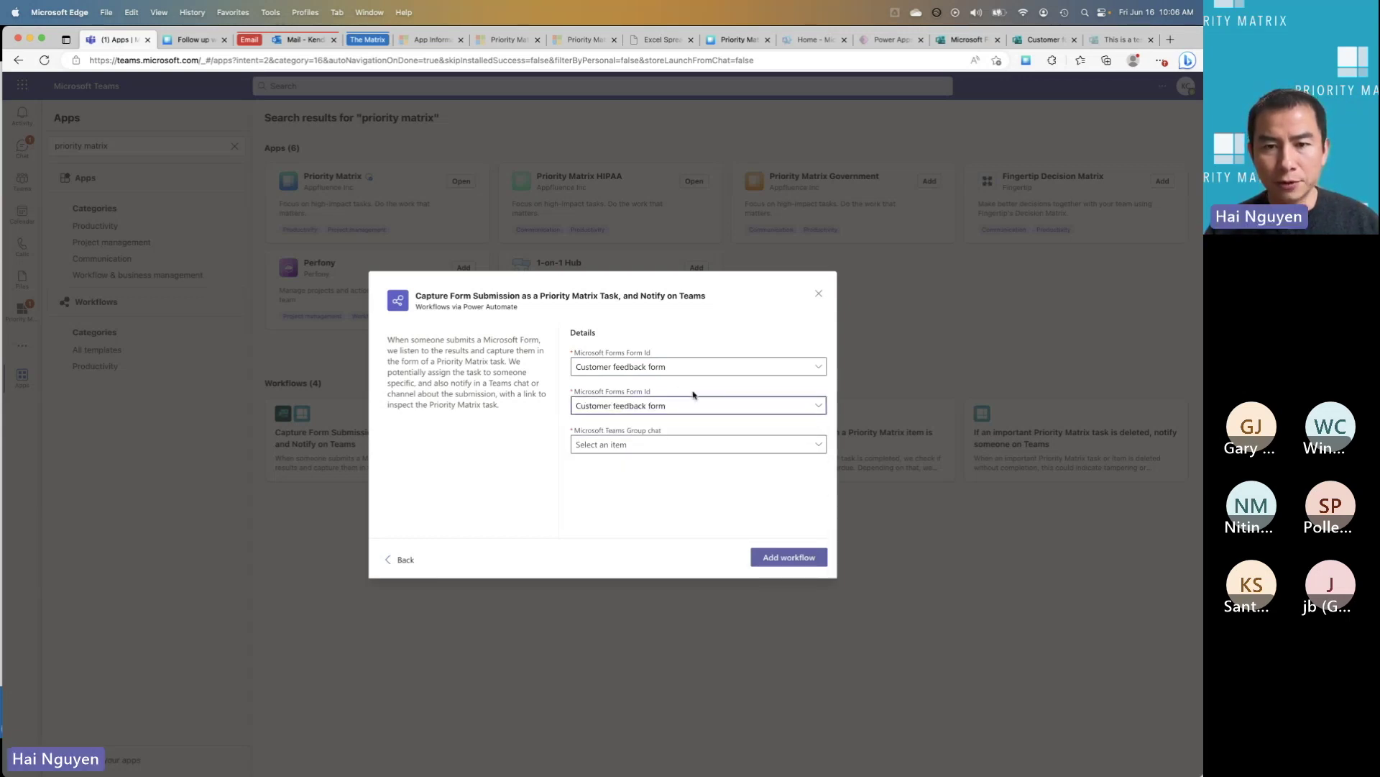
{"action": "left_click", "coordinate": [676, 446]}
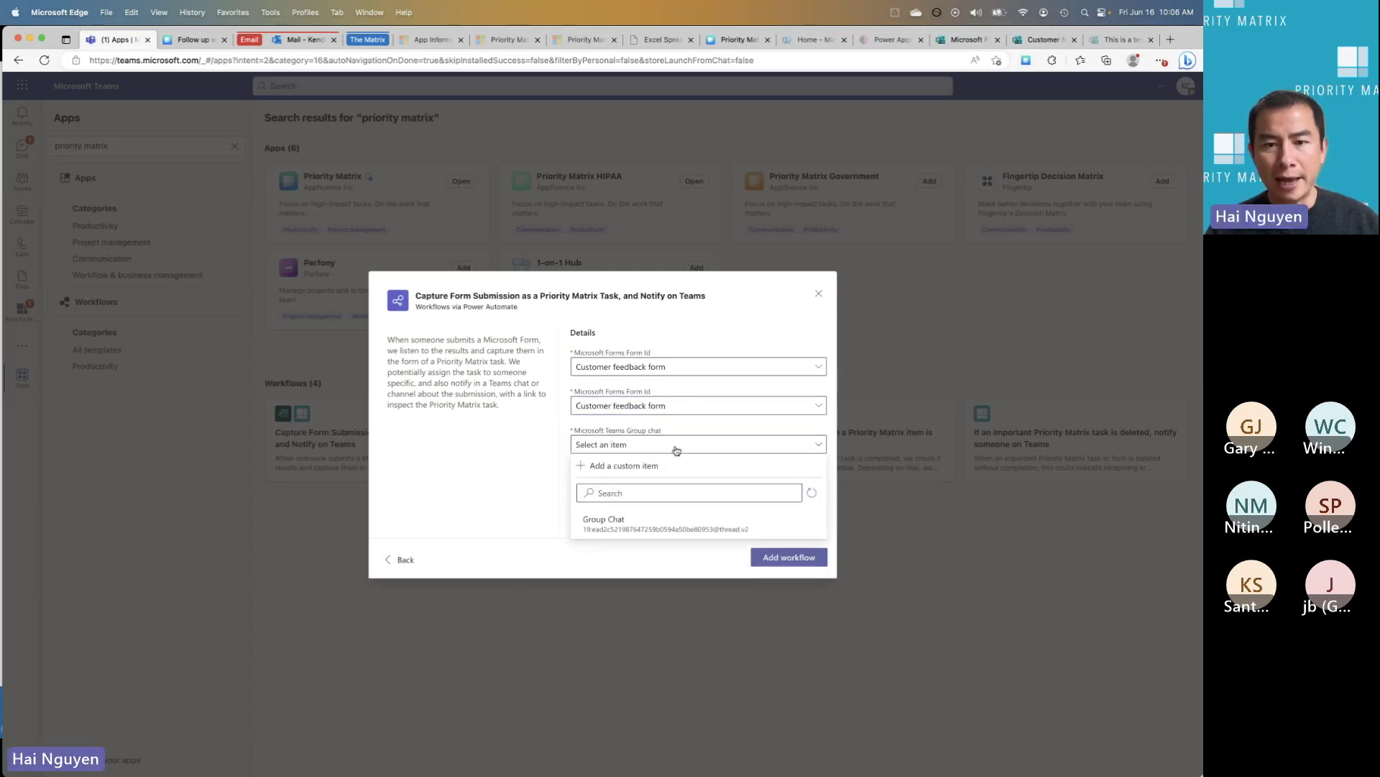
{"action": "left_click", "coordinate": [662, 522]}
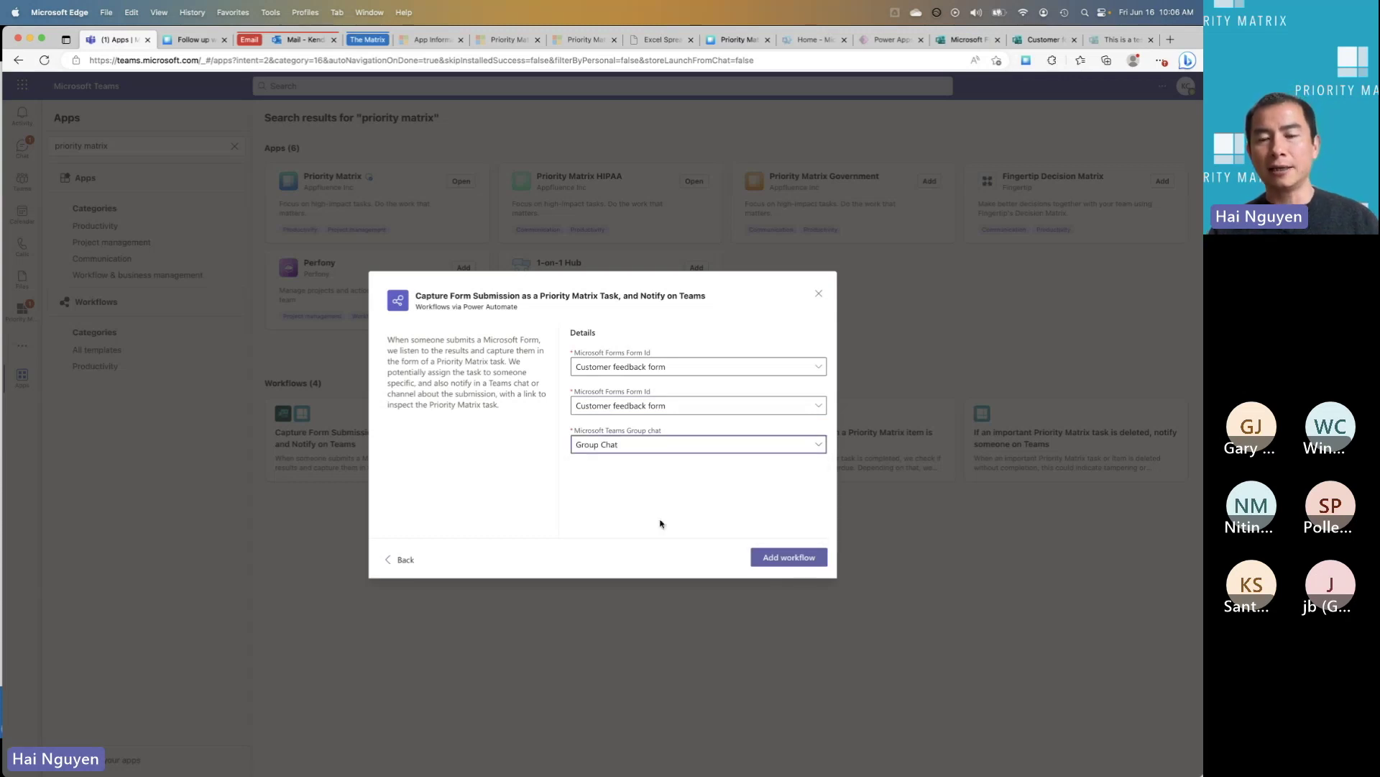
{"action": "left_click", "coordinate": [780, 562]}
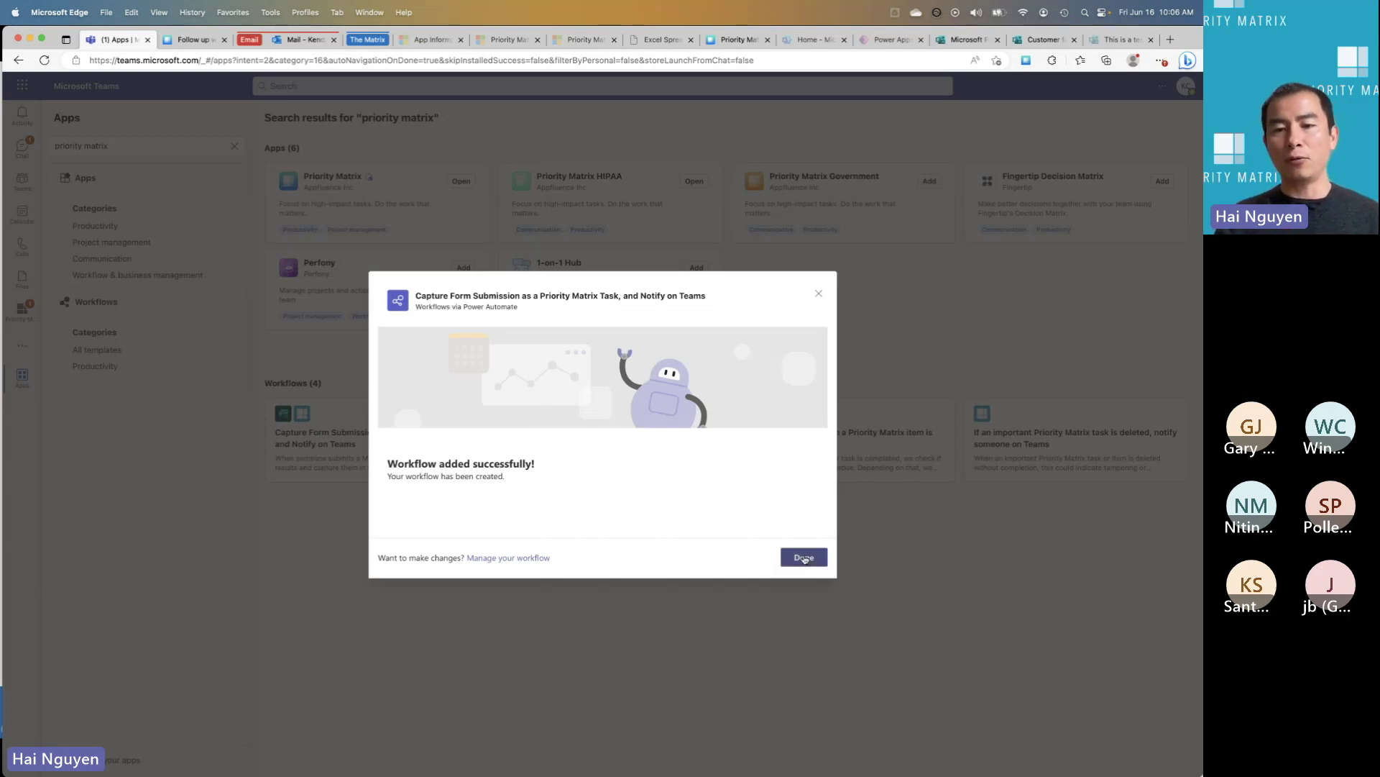
{"action": "left_click", "coordinate": [804, 558]}
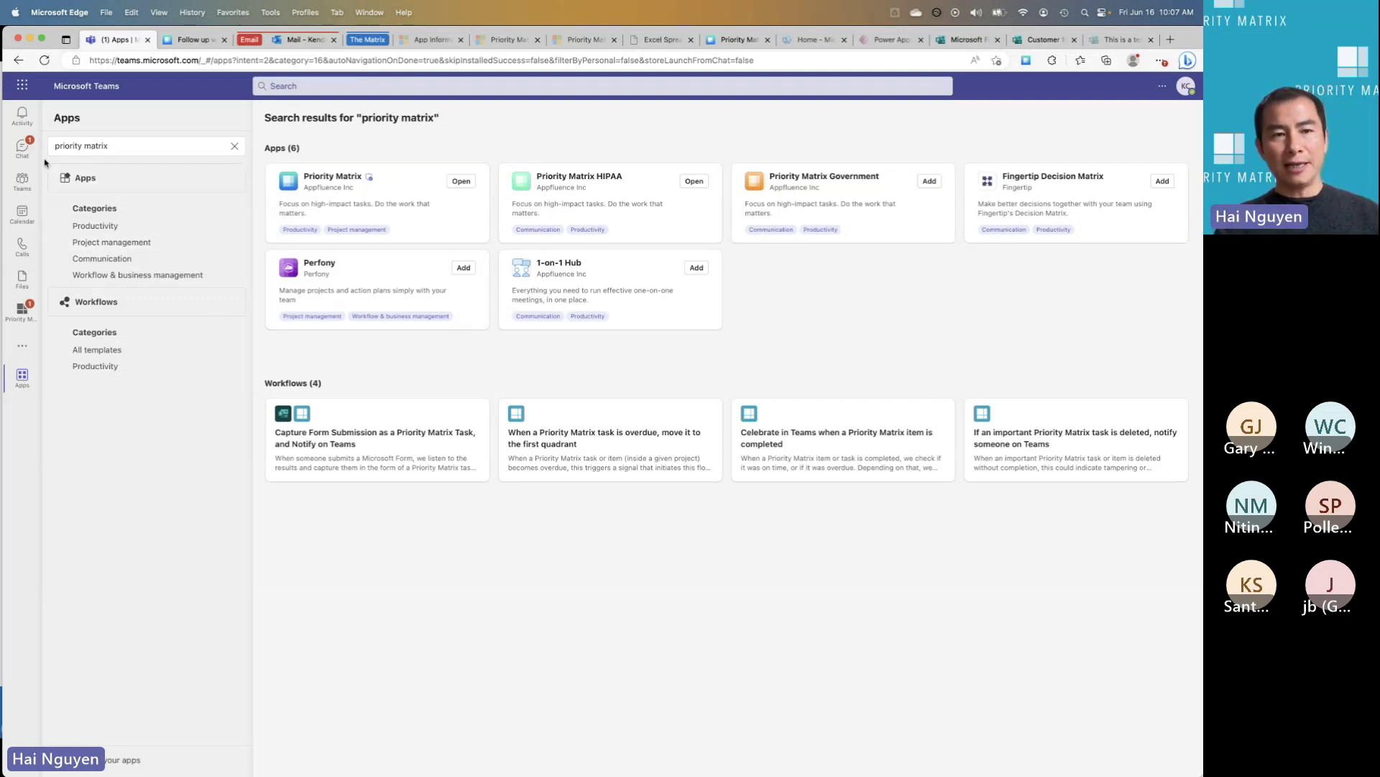
Bring up the Priority Matrix app in Teams, and switch to Outlook mail to look at the add-ins store
{"action": "left_click", "coordinate": [29, 314]}
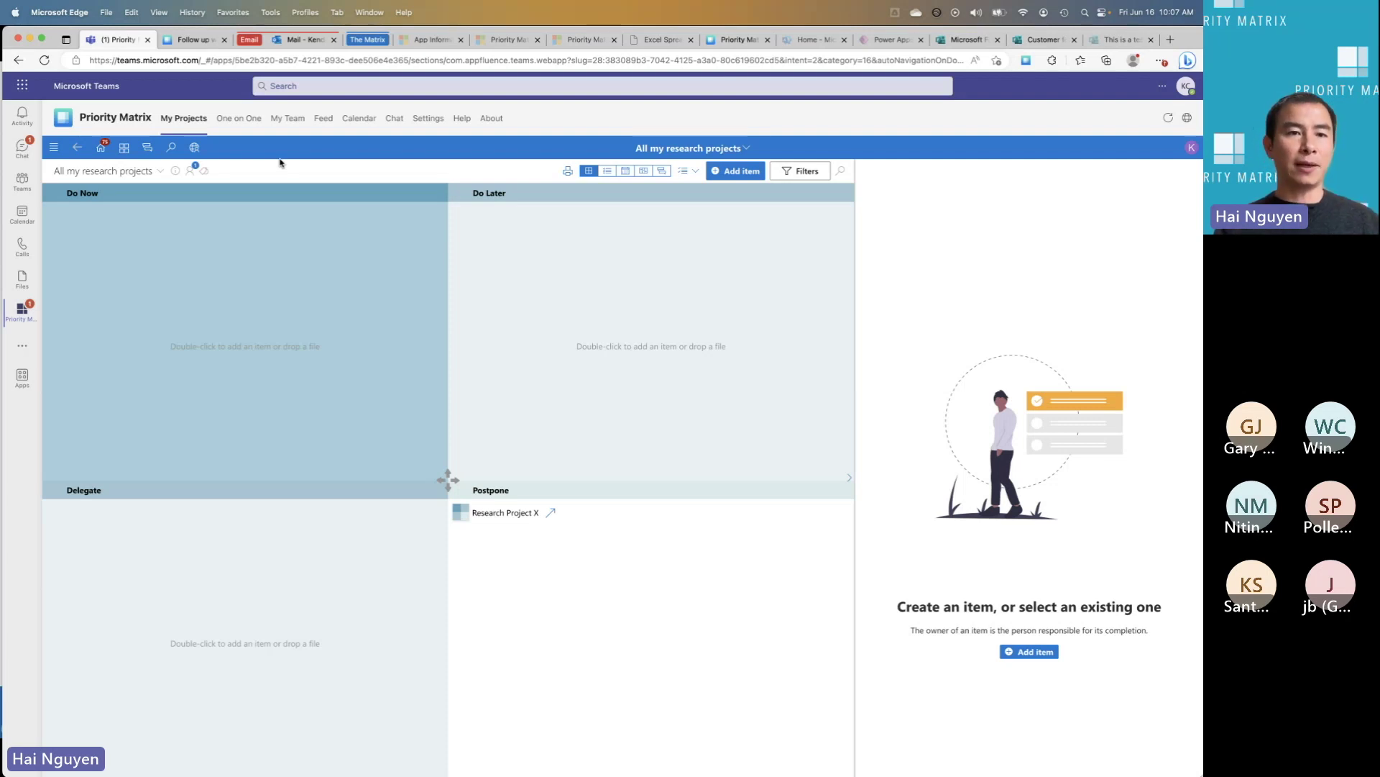
{"action": "left_click", "coordinate": [304, 41]}
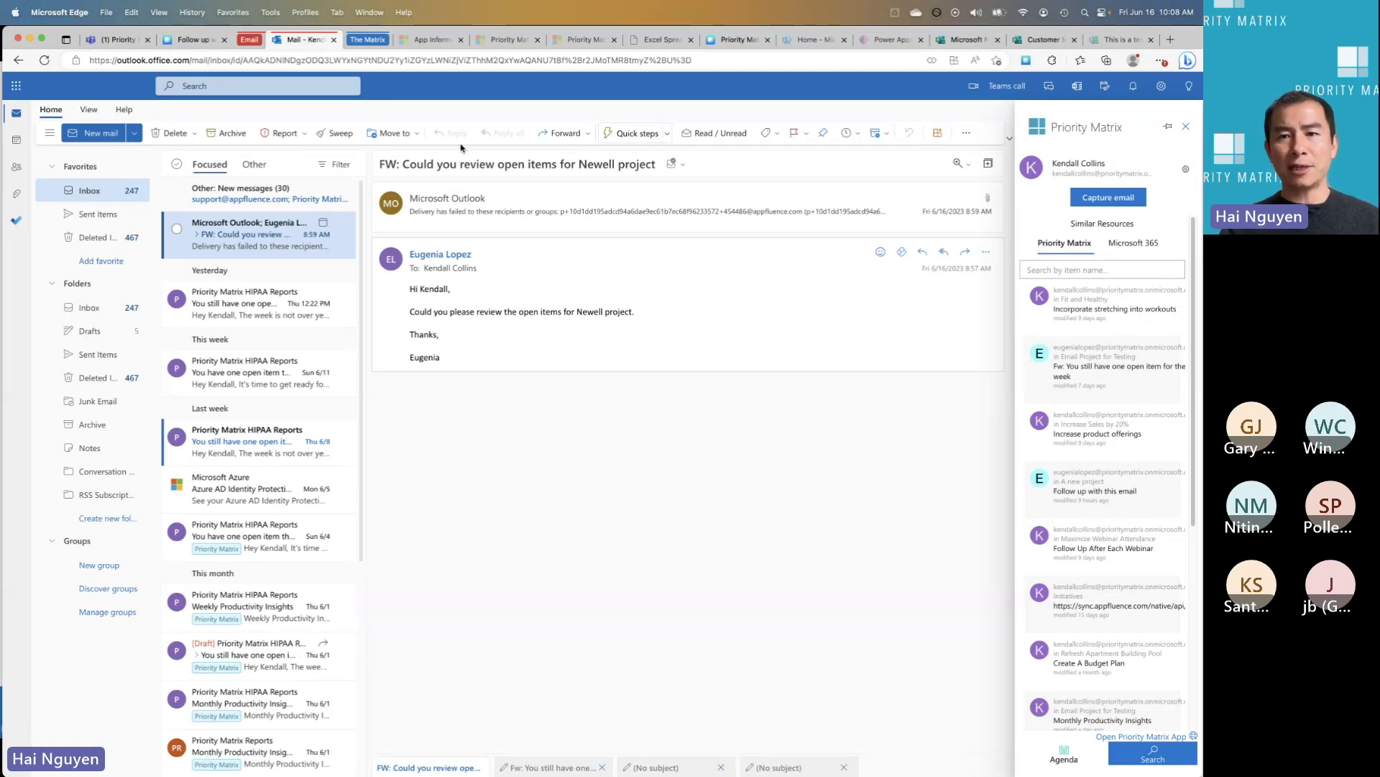
{"action": "left_click", "coordinate": [938, 134]}
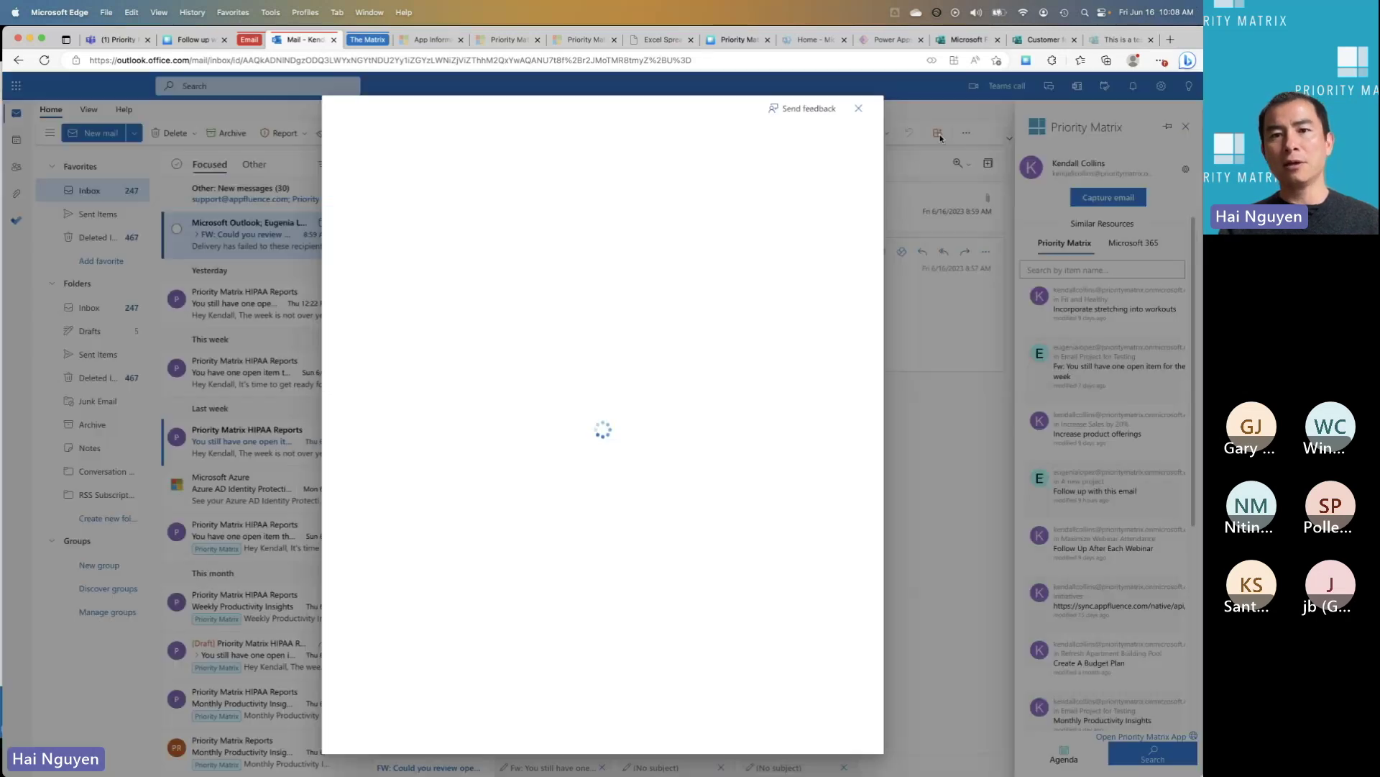
{"action": "left_click", "coordinate": [859, 110]}
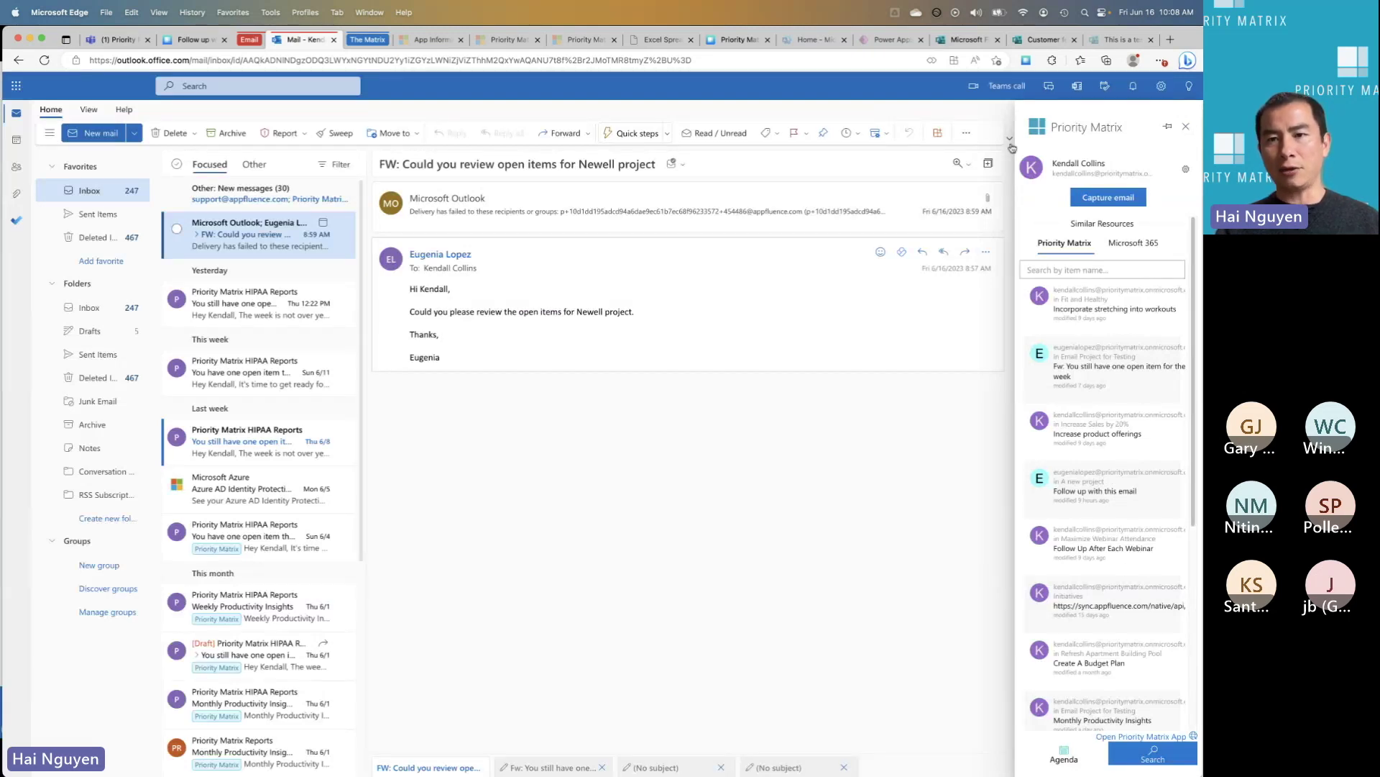
Close the Priority Matrix add-in and reopen it from the actions of the email about the Newell project
{"action": "left_click", "coordinate": [1187, 127]}
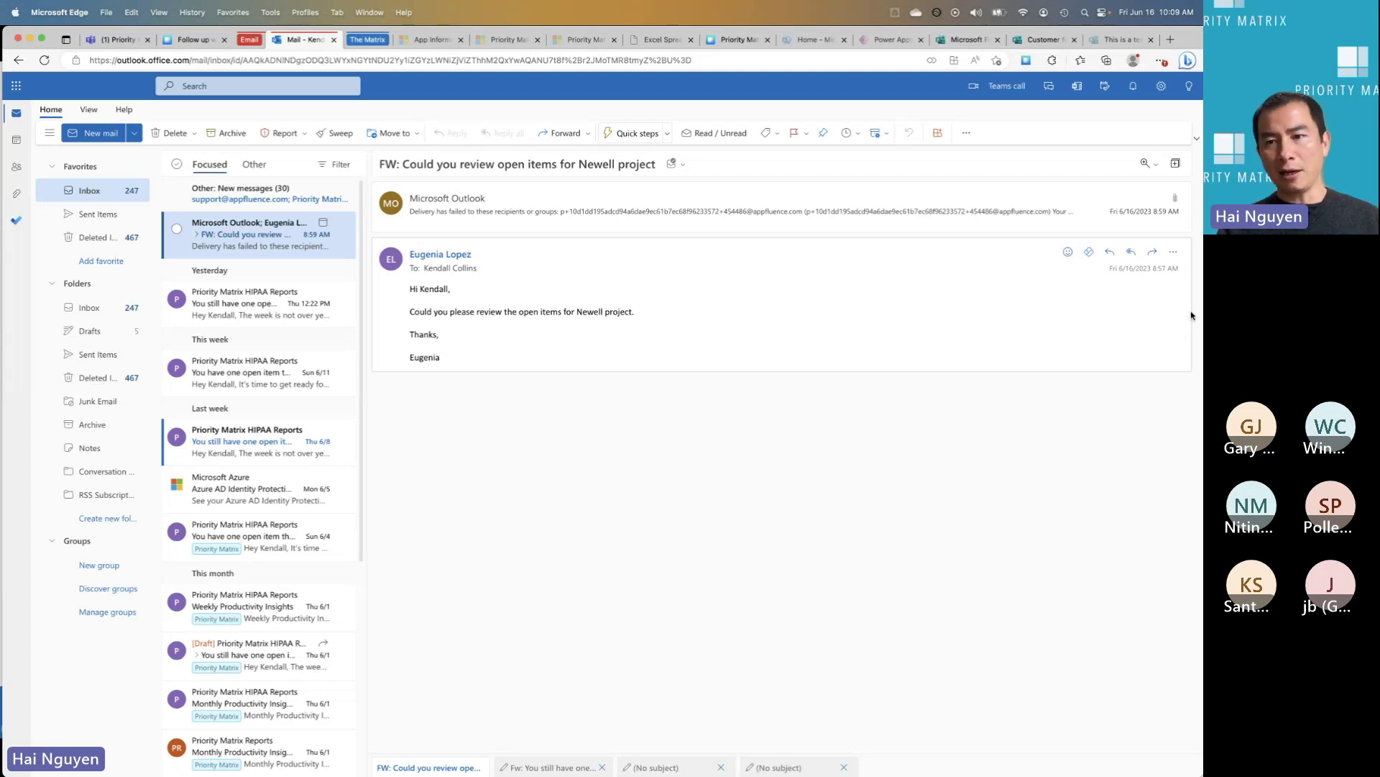
{"action": "left_click", "coordinate": [1174, 253]}
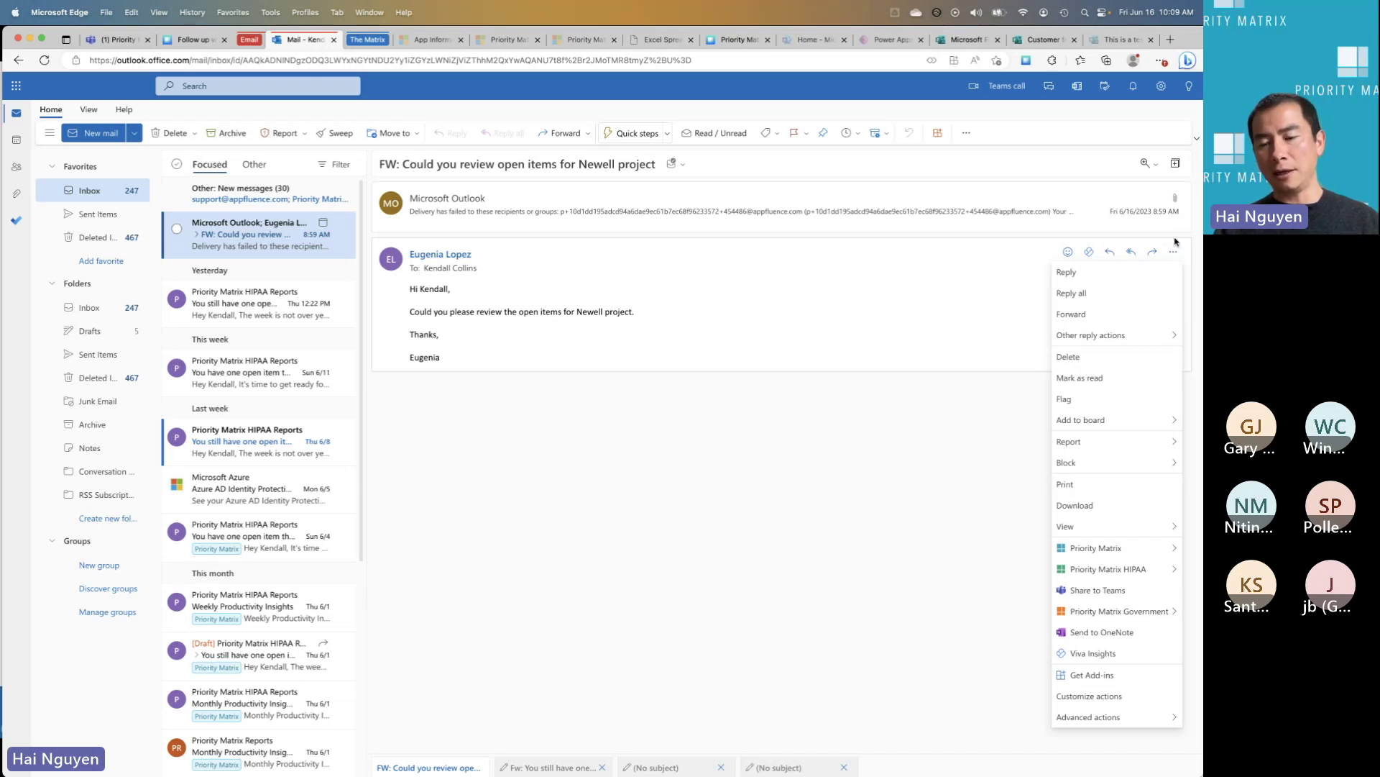
{"action": "mouse_move", "coordinate": [1139, 547]}
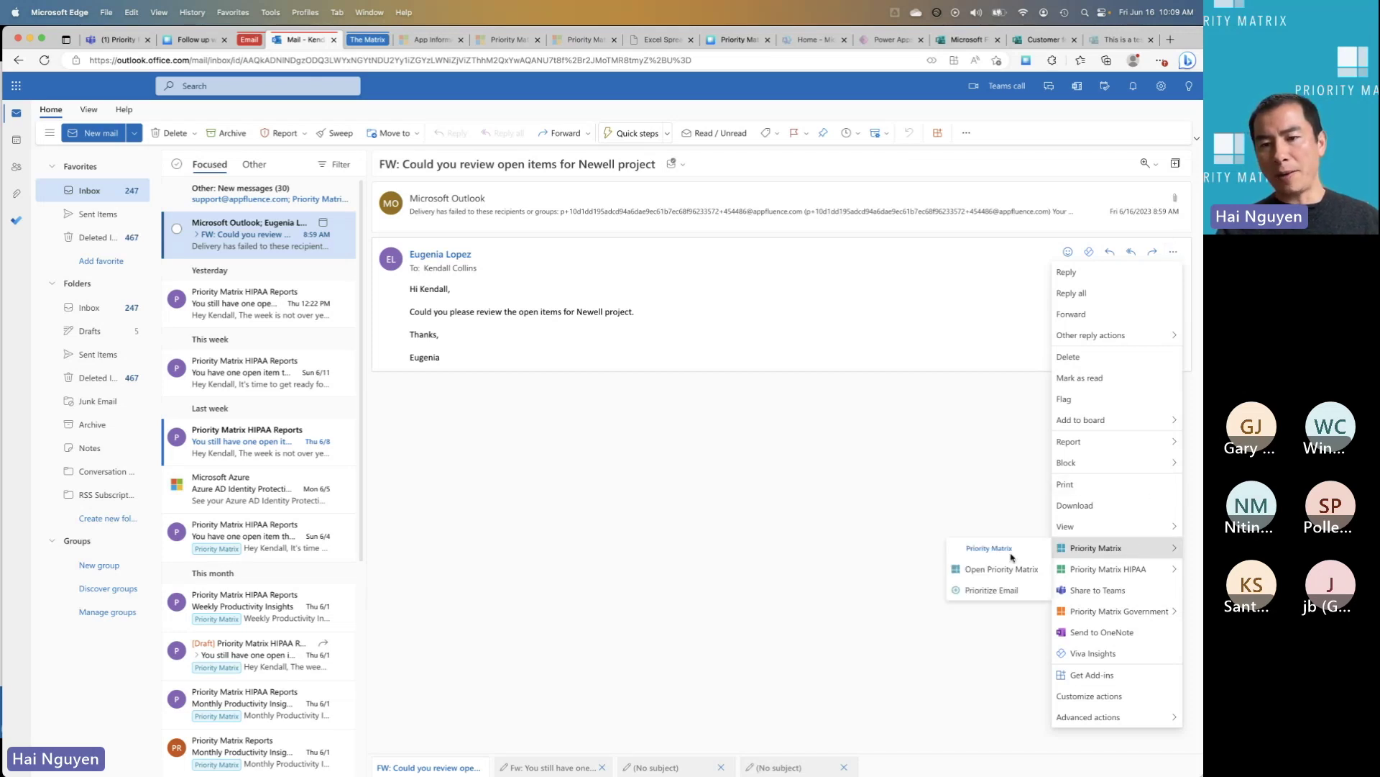
{"action": "left_click", "coordinate": [1001, 568]}
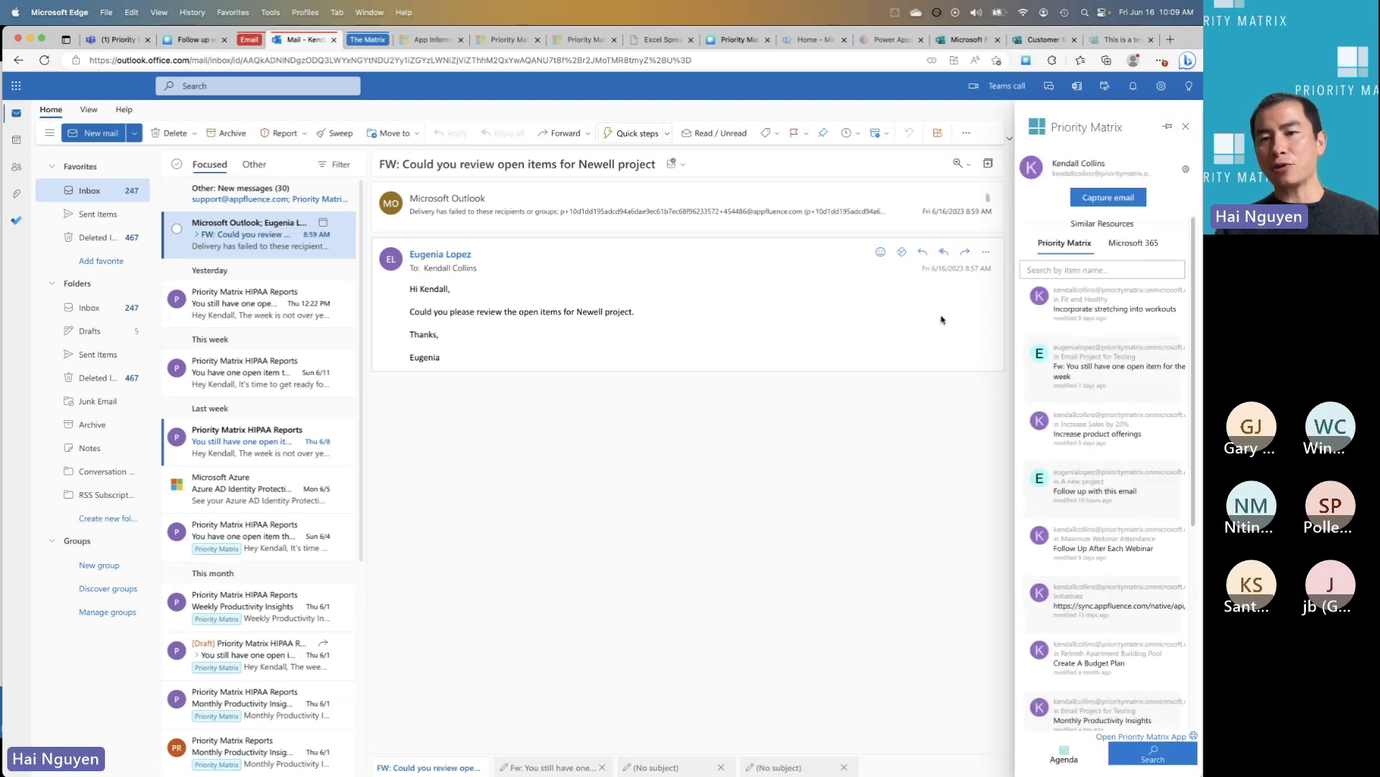
Capture the Newell project email as an action item in the Basic Eisenhower Matrix project, in the upper-left quadrant
{"action": "left_click", "coordinate": [1121, 198]}
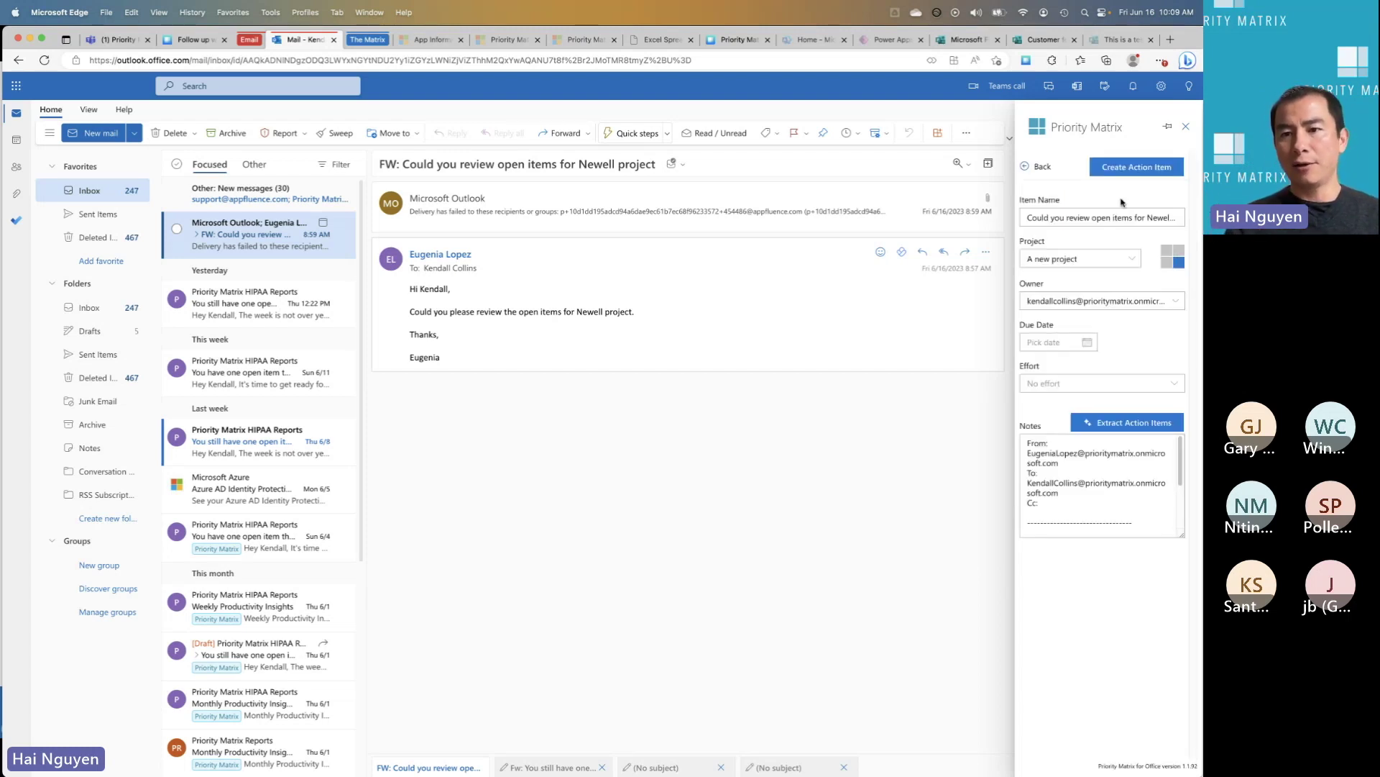
{"action": "left_click", "coordinate": [1118, 259]}
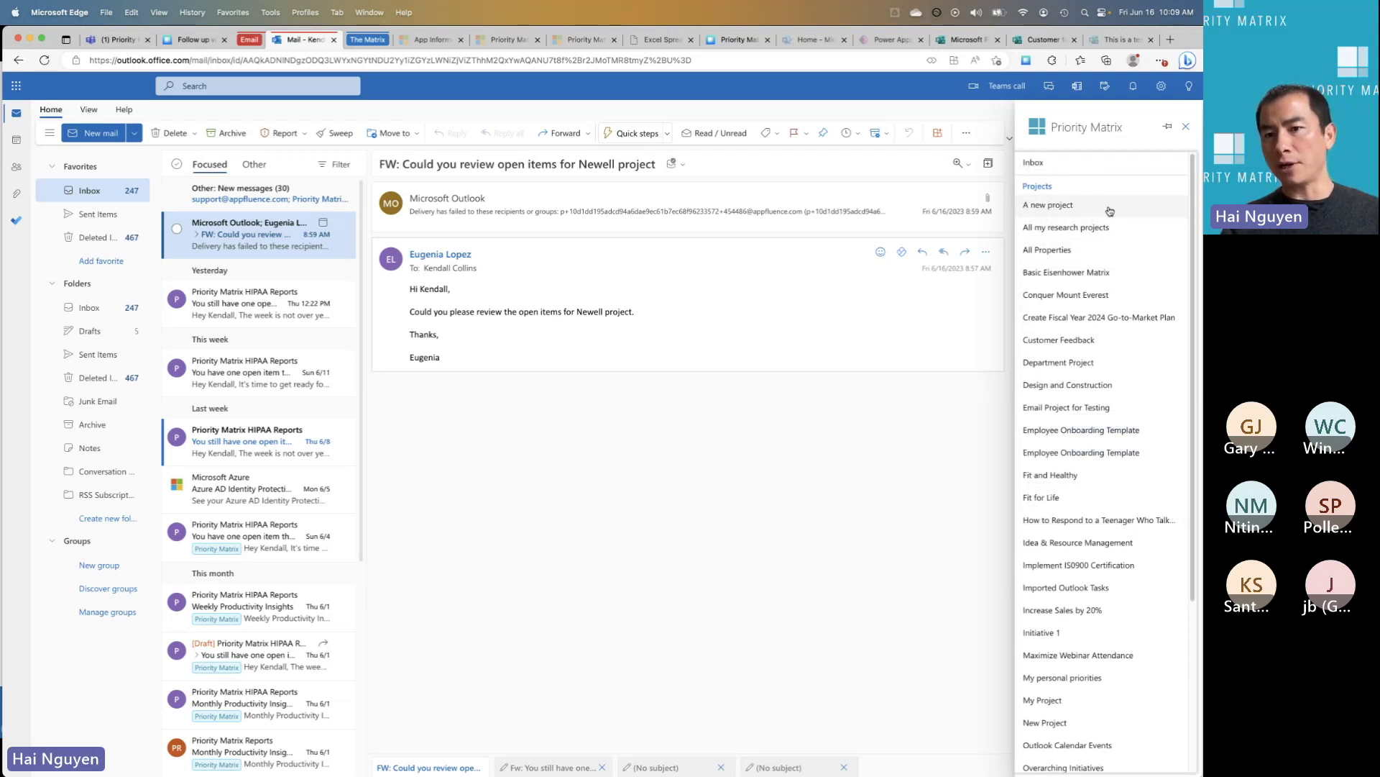
{"action": "left_click", "coordinate": [1103, 271]}
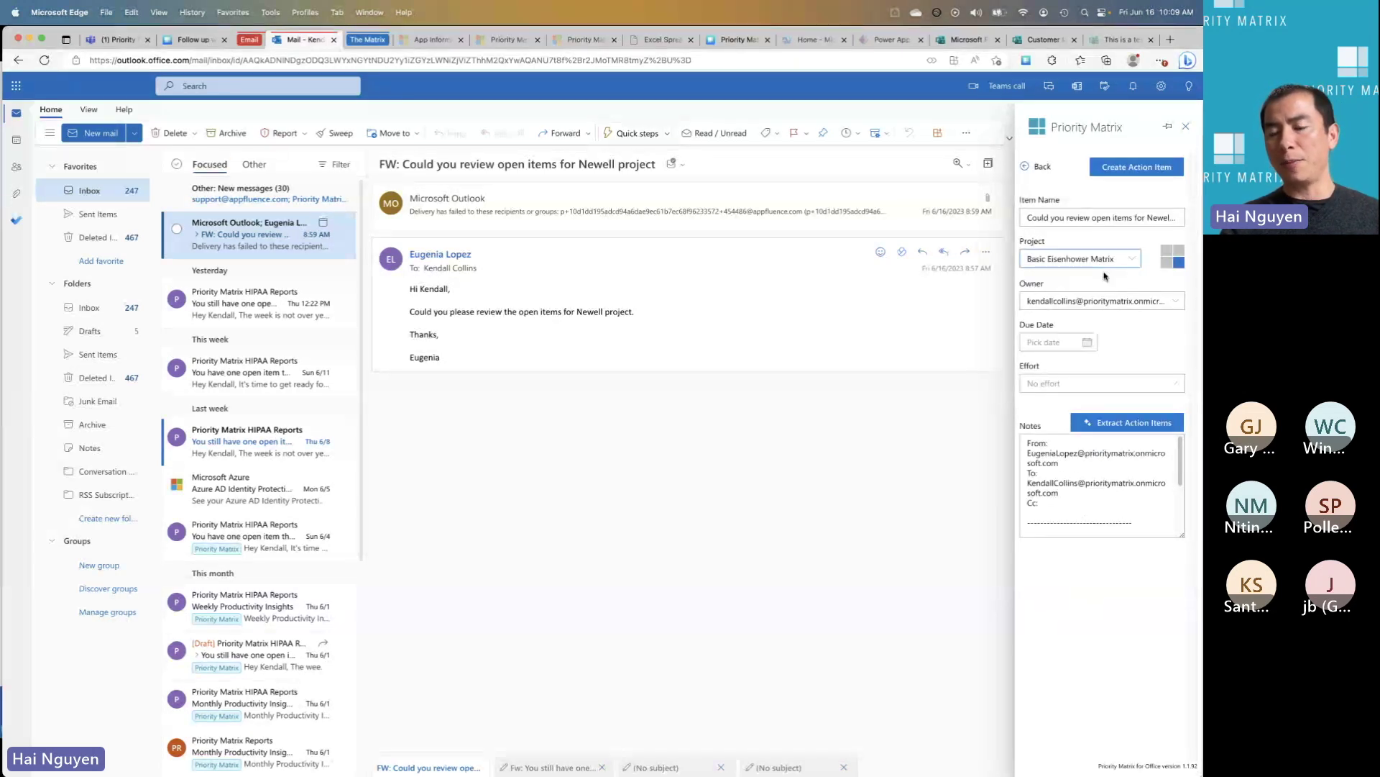
{"action": "left_click", "coordinate": [1168, 257]}
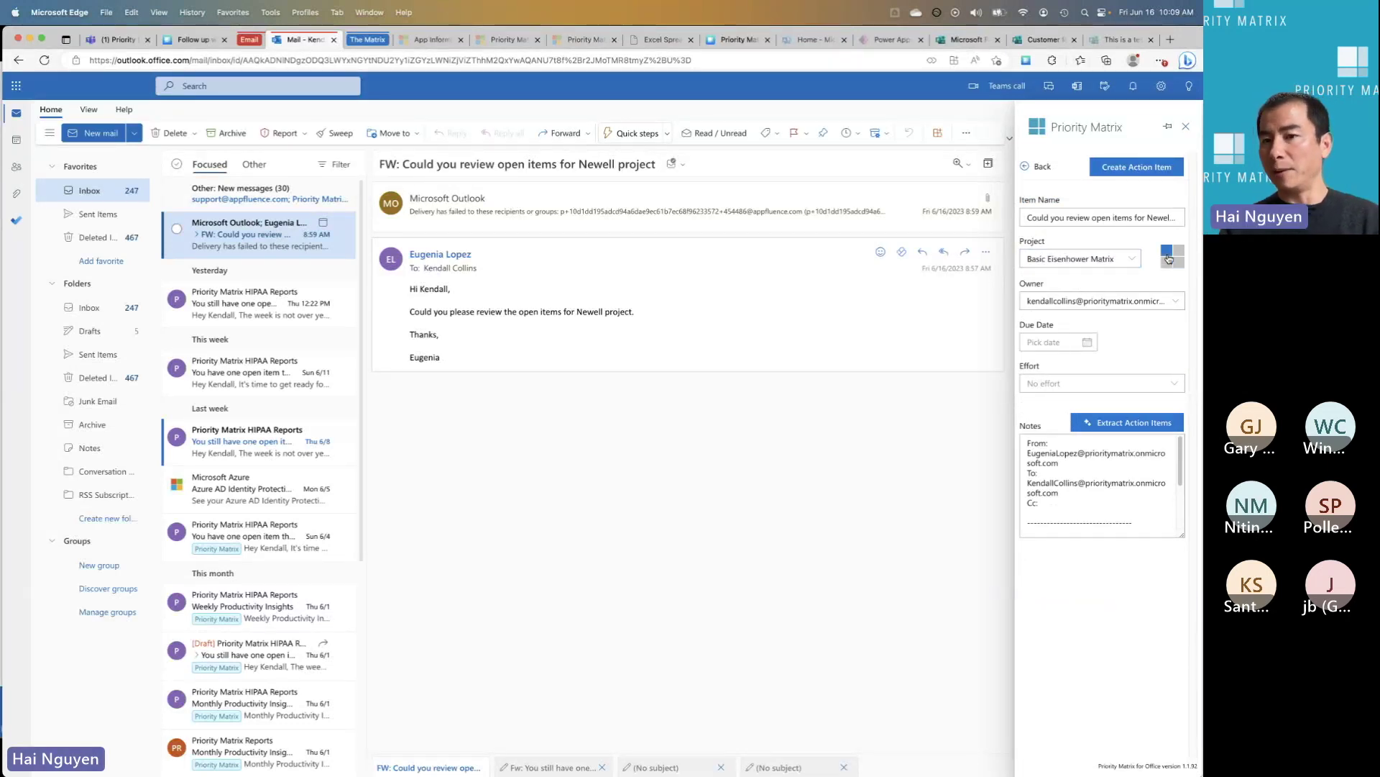
Assign the action item to the email's sender with a due date of 06/19/23, and create it
{"action": "left_click", "coordinate": [1172, 308]}
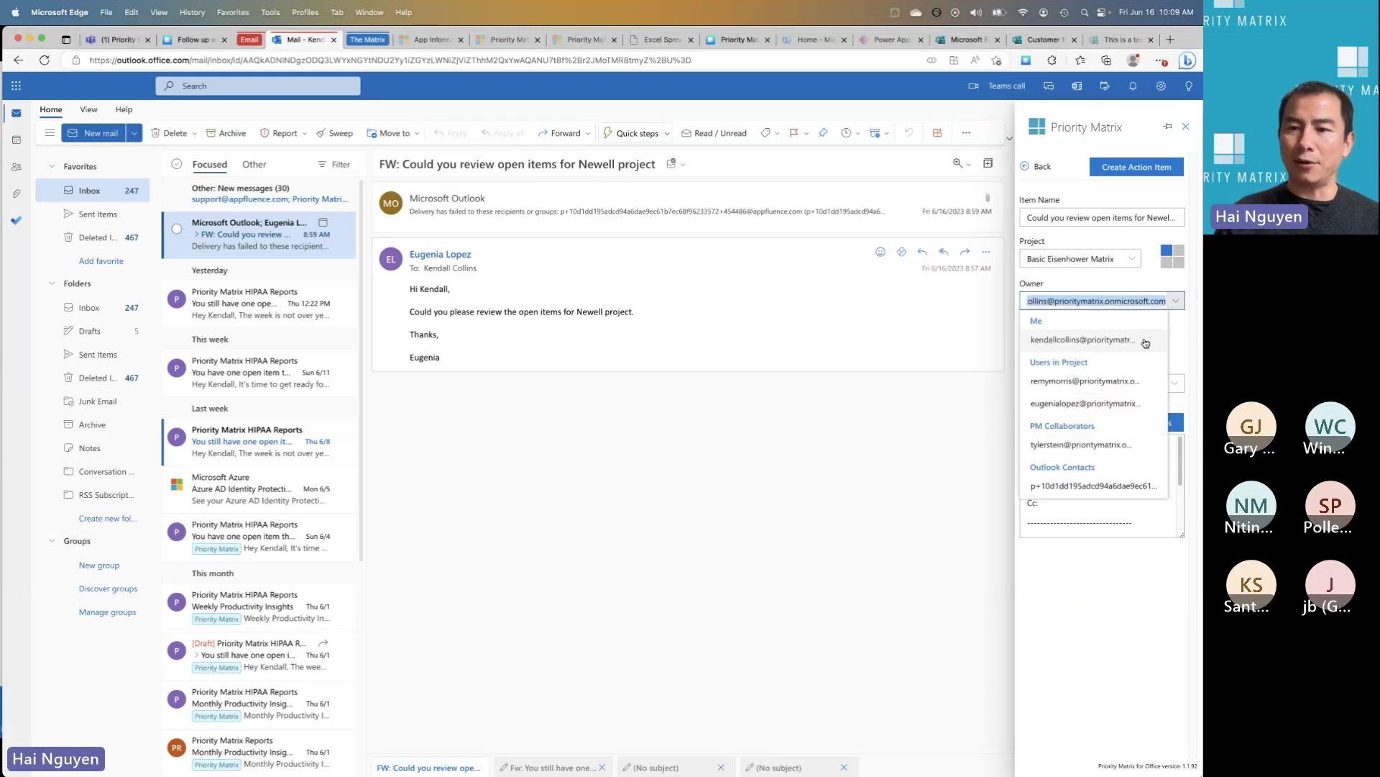
{"action": "left_click", "coordinate": [1120, 404]}
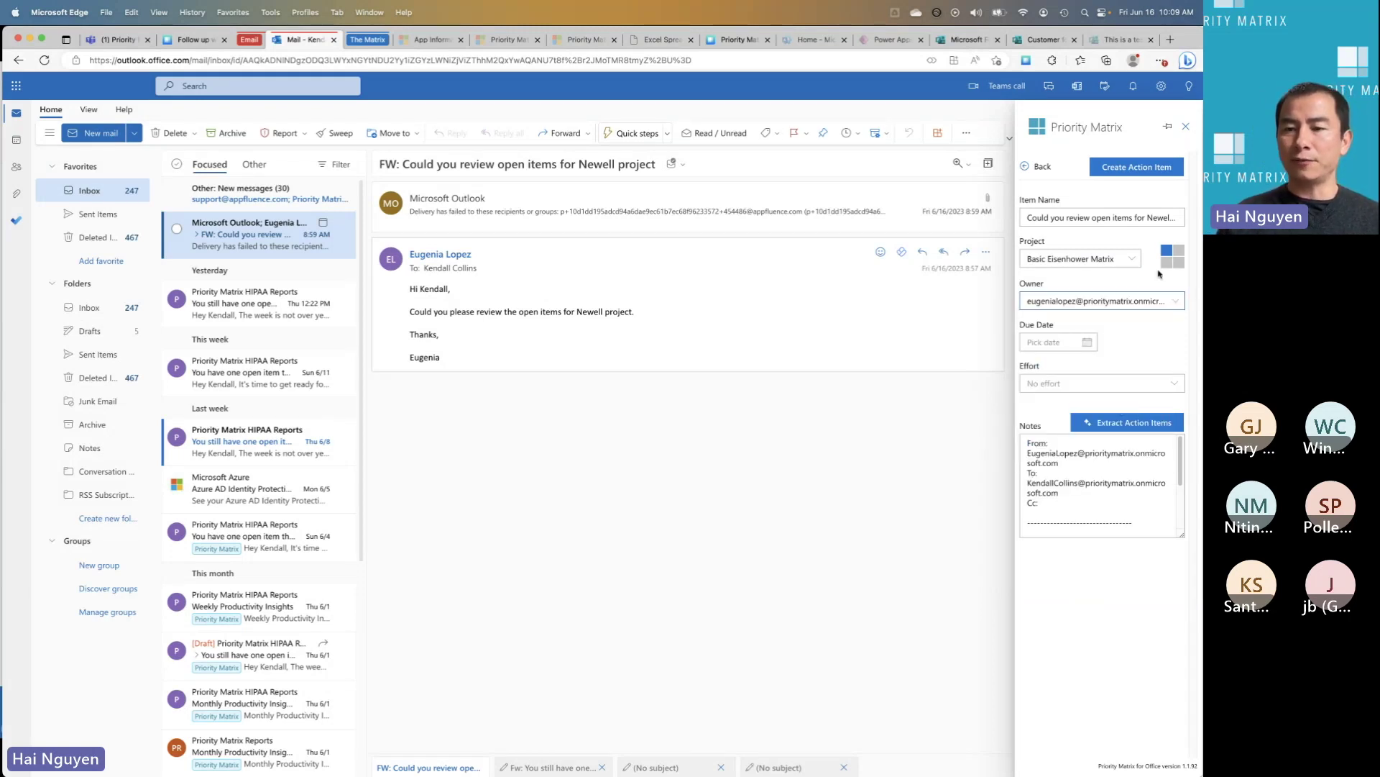
{"action": "left_click", "coordinate": [1085, 343]}
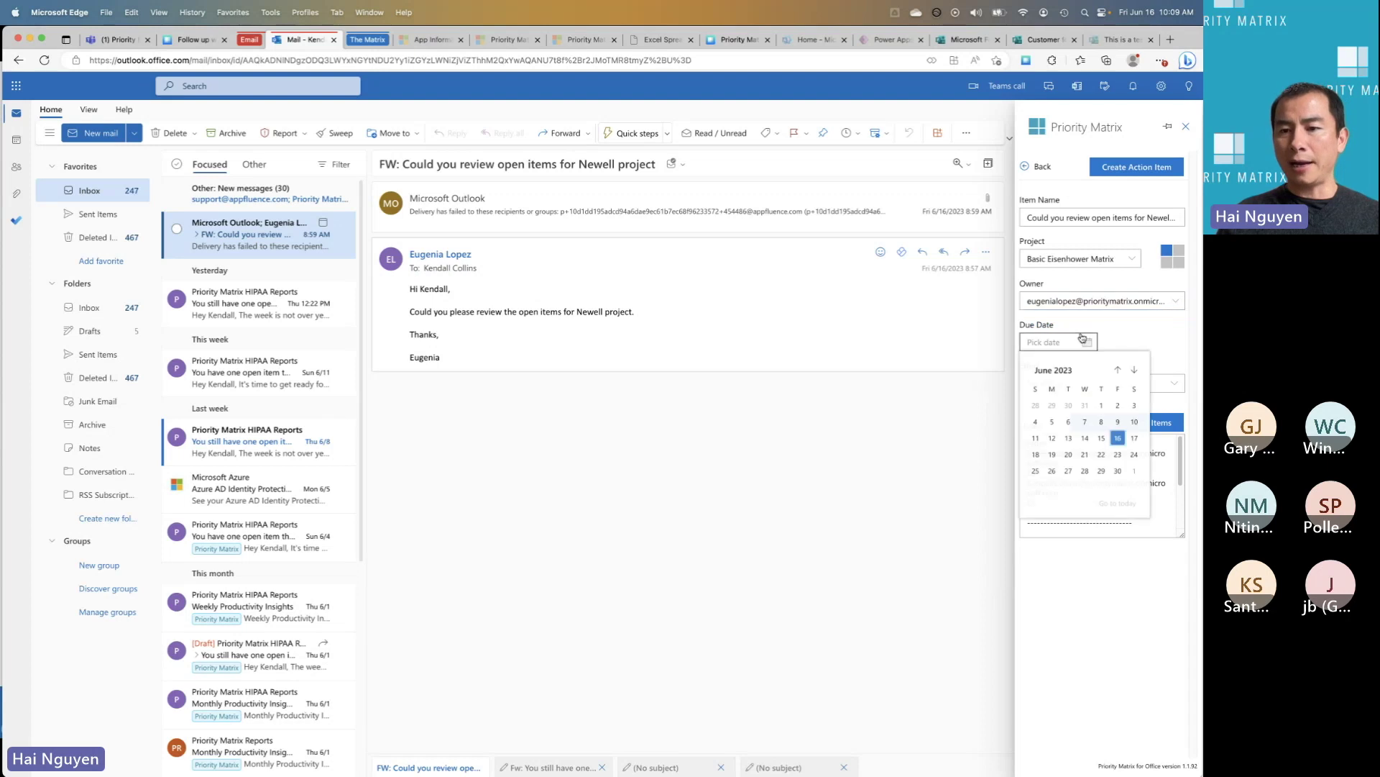
{"action": "left_click", "coordinate": [1052, 454]}
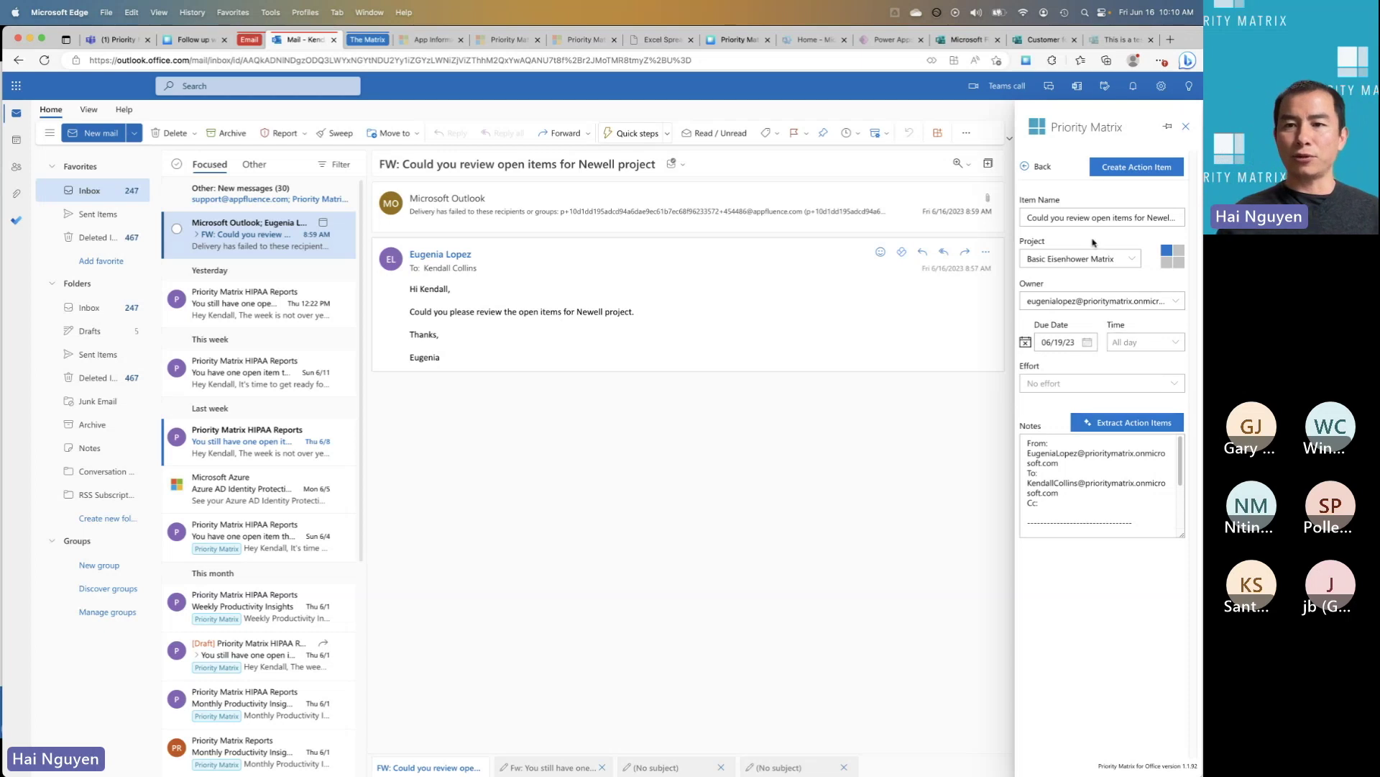
{"action": "left_click", "coordinate": [1123, 169]}
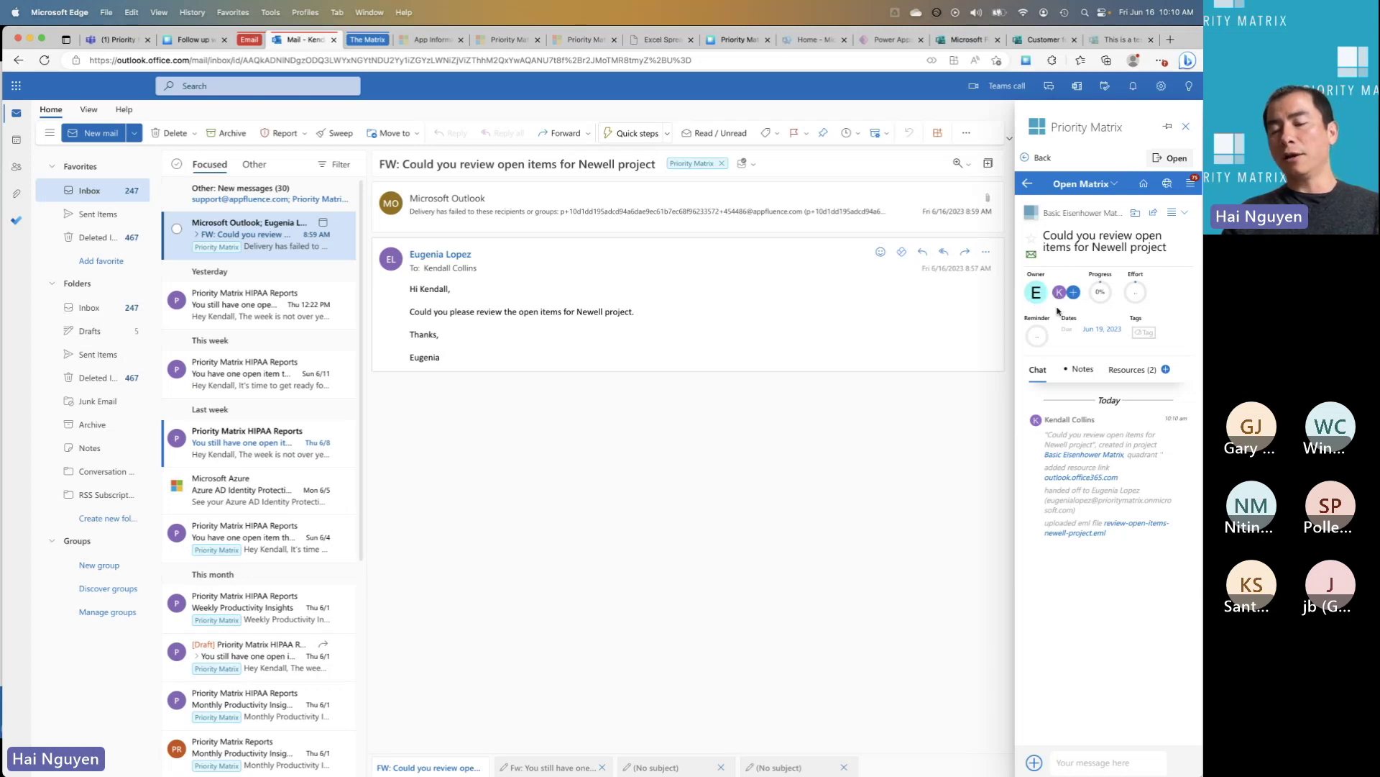
Check the new action item's resources, and switch to Teams to send the Newell project item as a card in its owner's chat
{"action": "mouse_move", "coordinate": [1057, 295]}
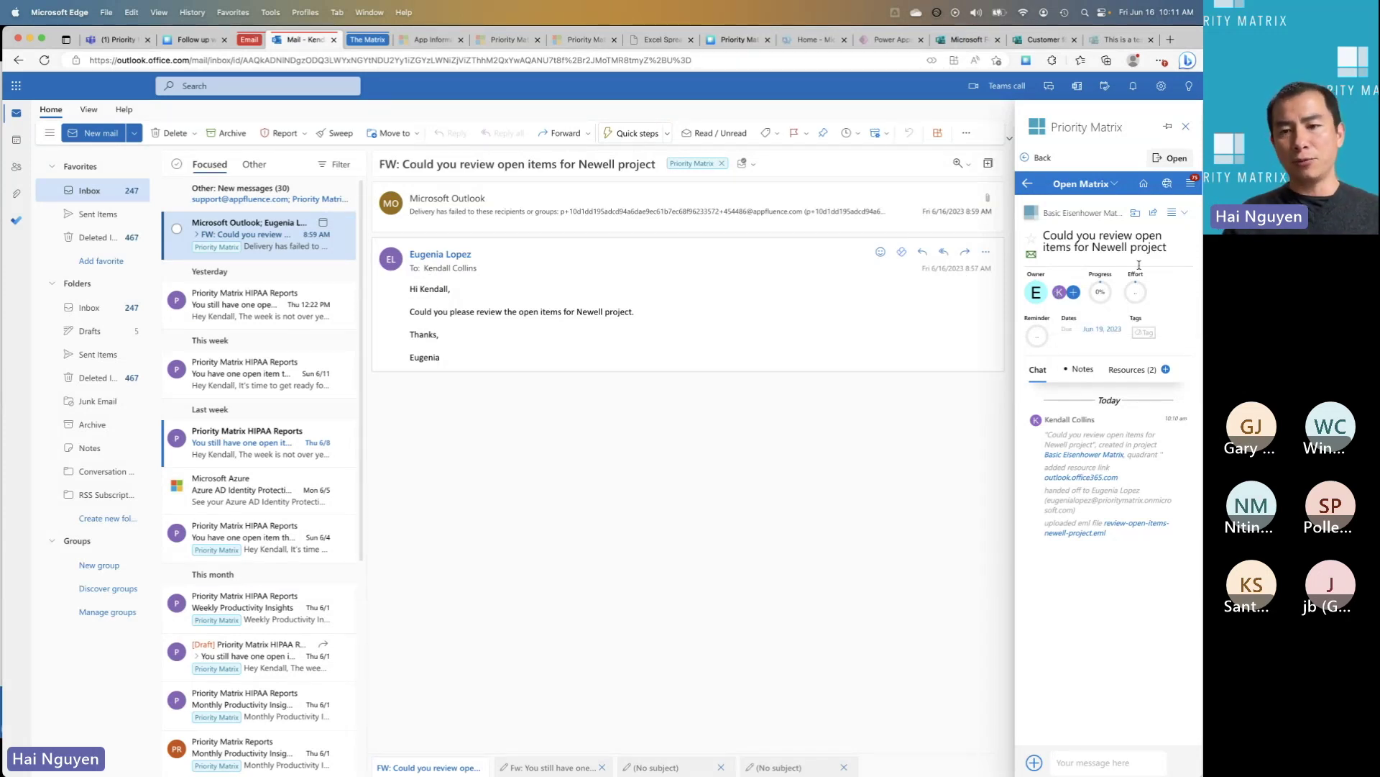
{"action": "left_click", "coordinate": [1126, 371]}
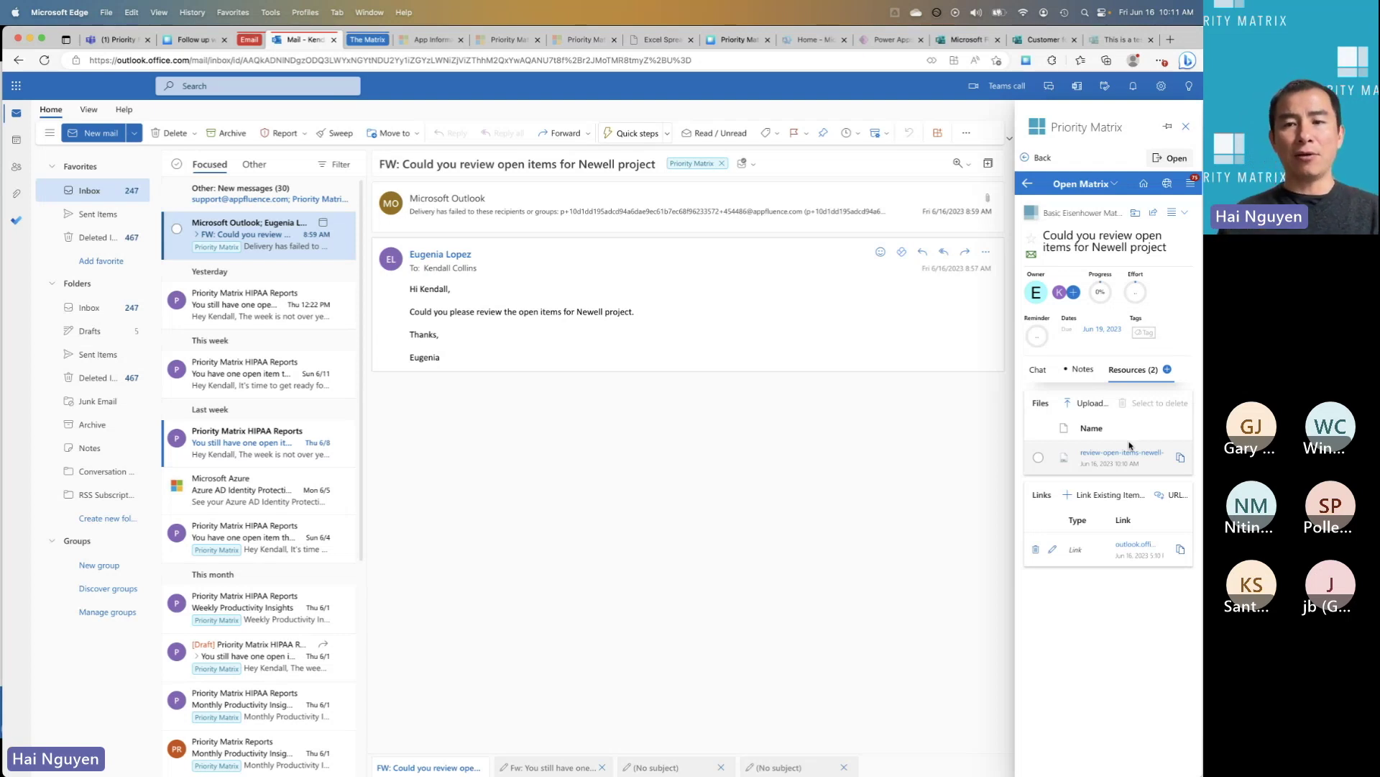
{"action": "left_click", "coordinate": [115, 39]}
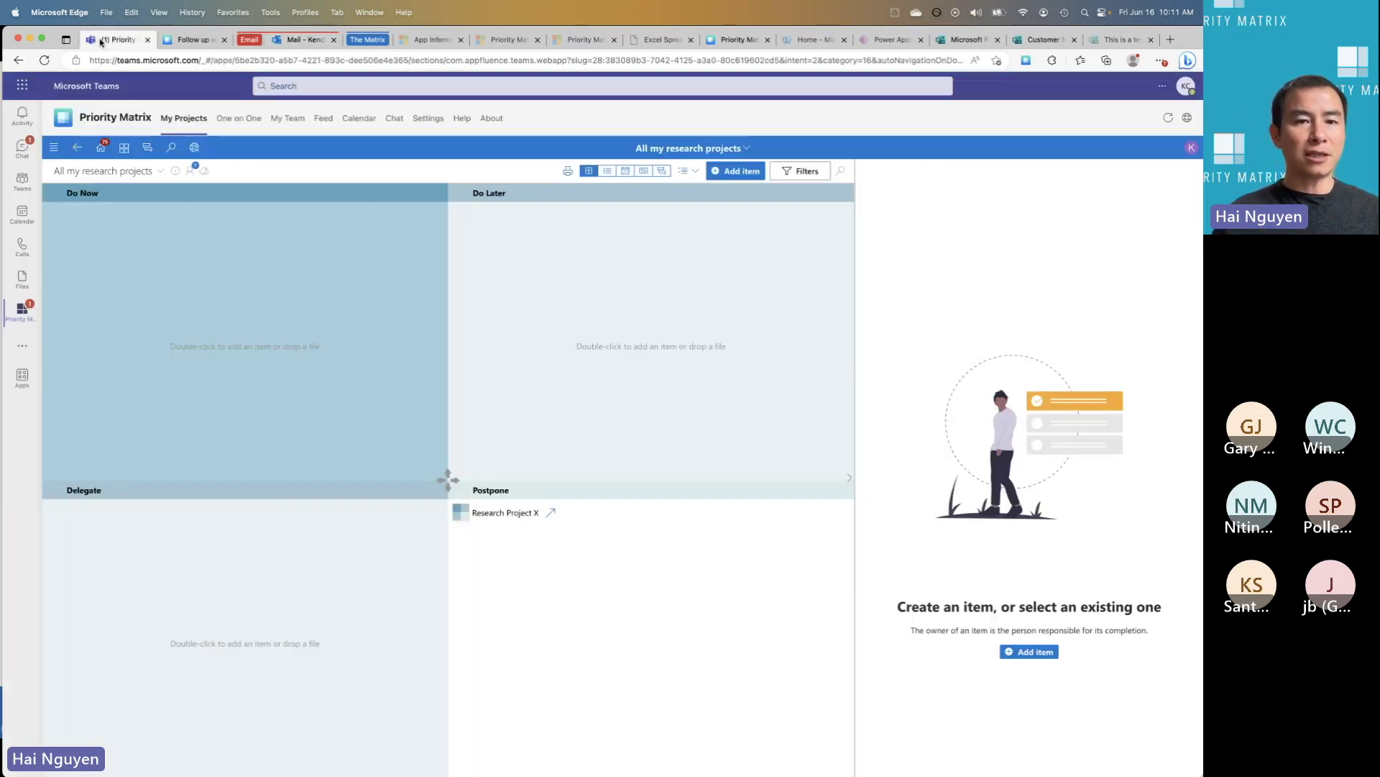
{"action": "left_click", "coordinate": [23, 155]}
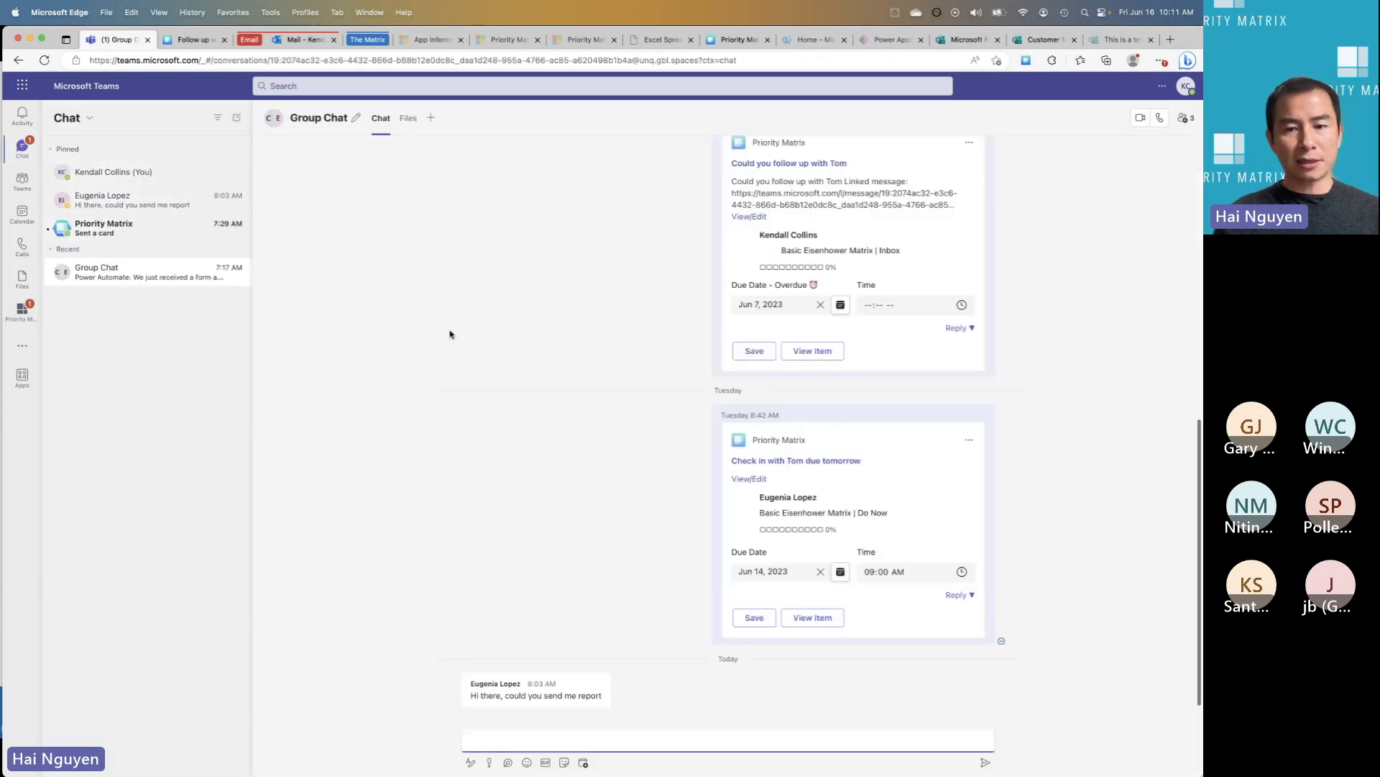
{"action": "left_click", "coordinate": [714, 768]}
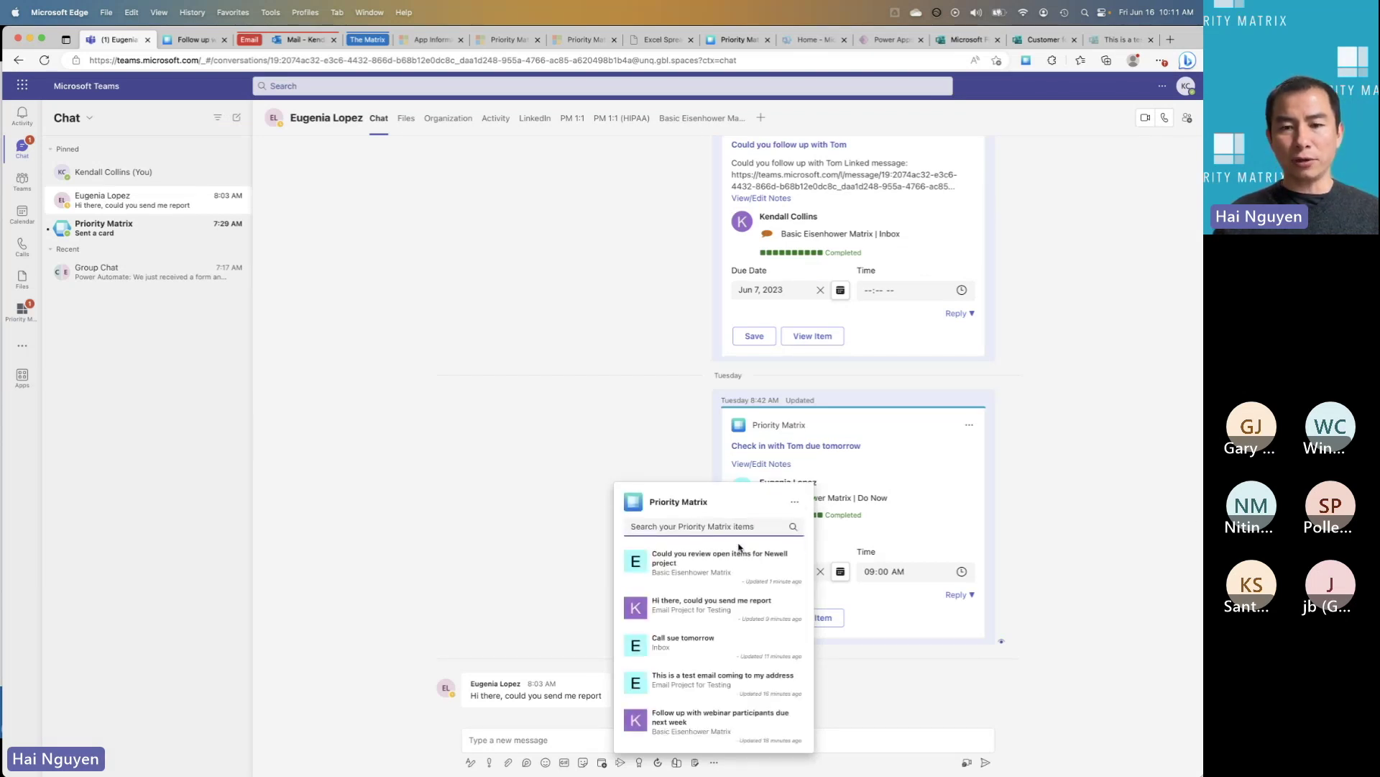
{"action": "left_click", "coordinate": [724, 565]}
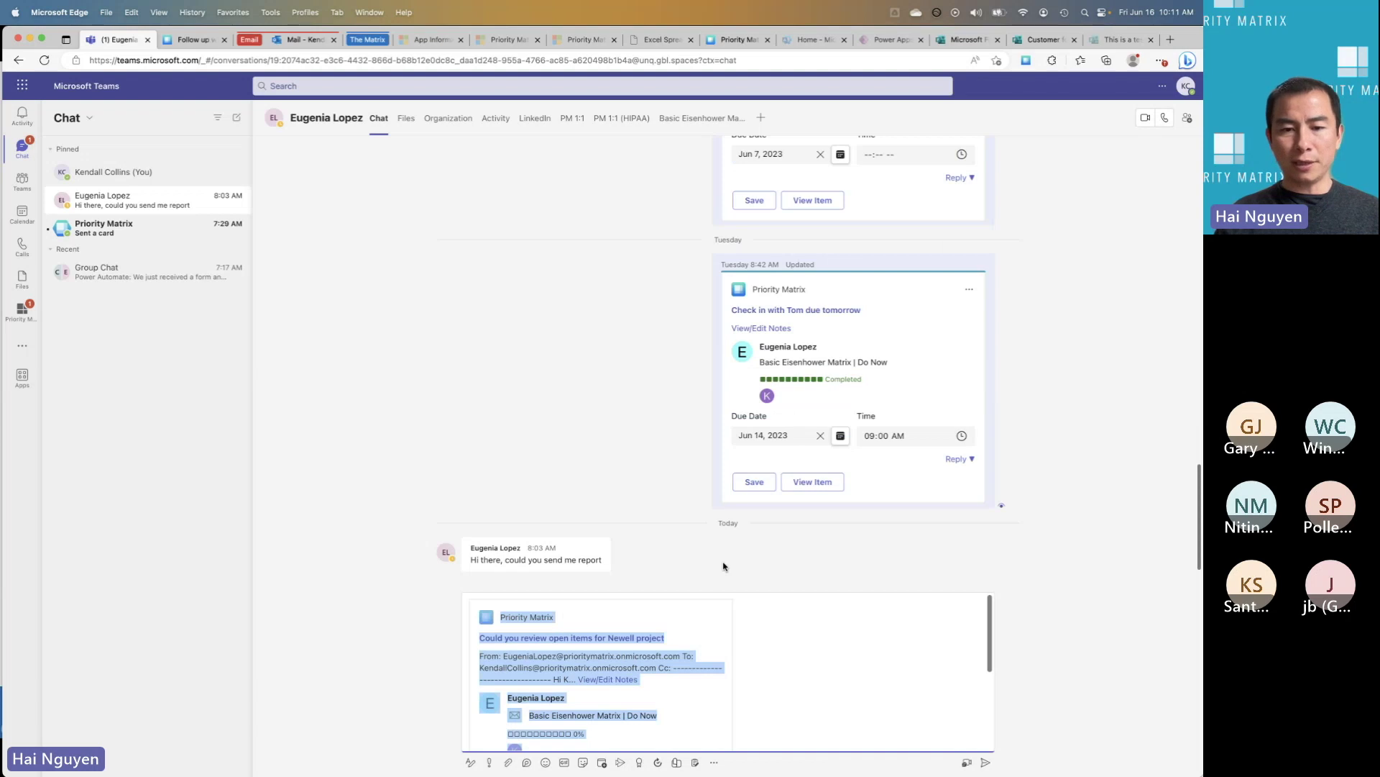
{"action": "key", "text": "Return"}
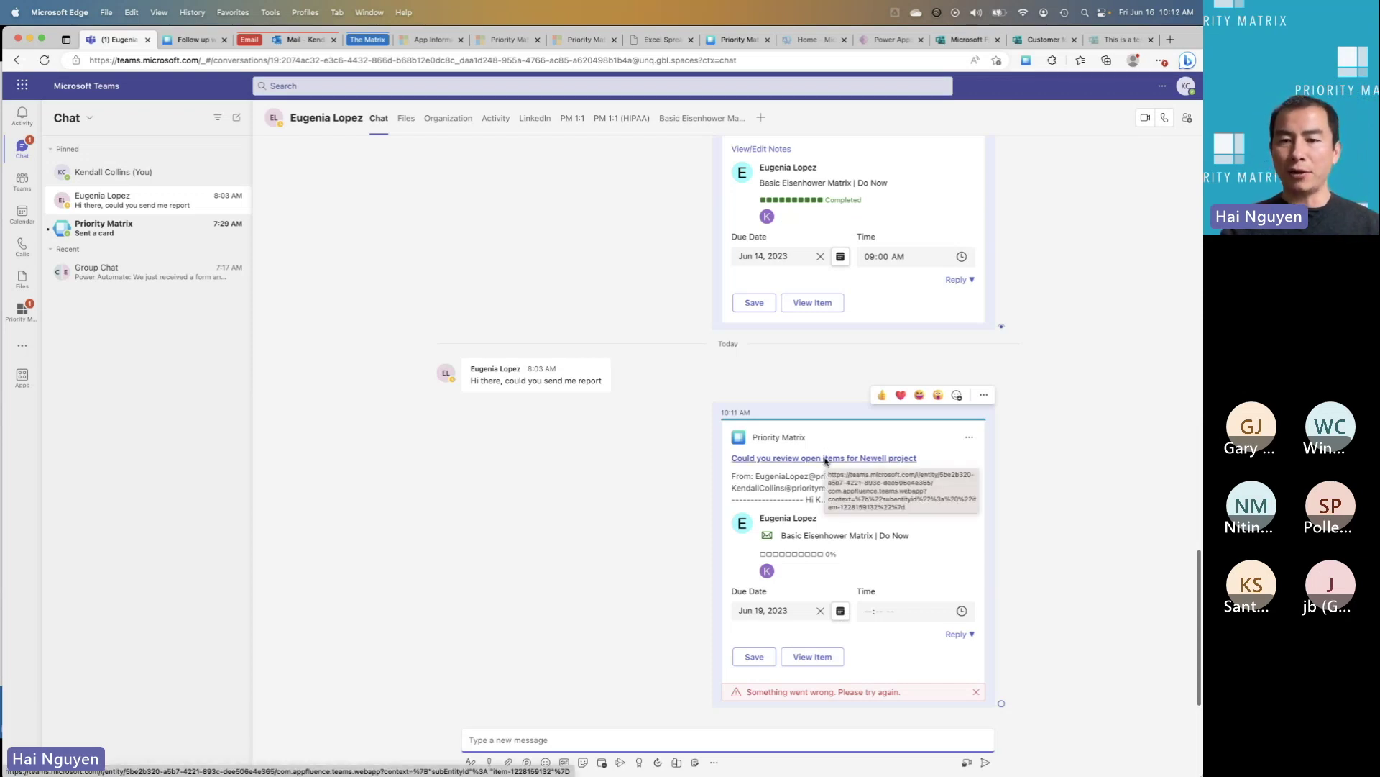
View the shared item's resources from its card, and post "Could you tell me more details" in the item's chat
{"action": "left_click", "coordinate": [818, 656]}
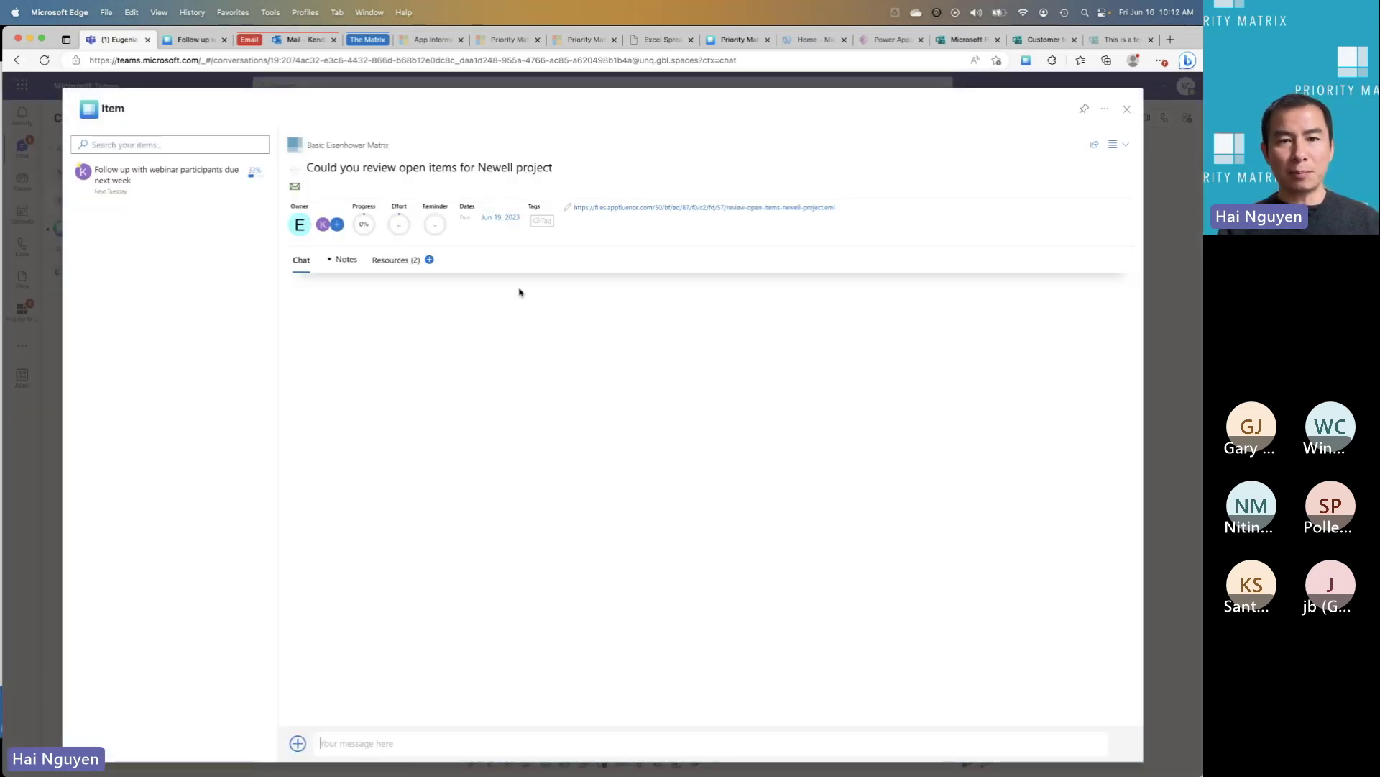
{"action": "left_click", "coordinate": [401, 261]}
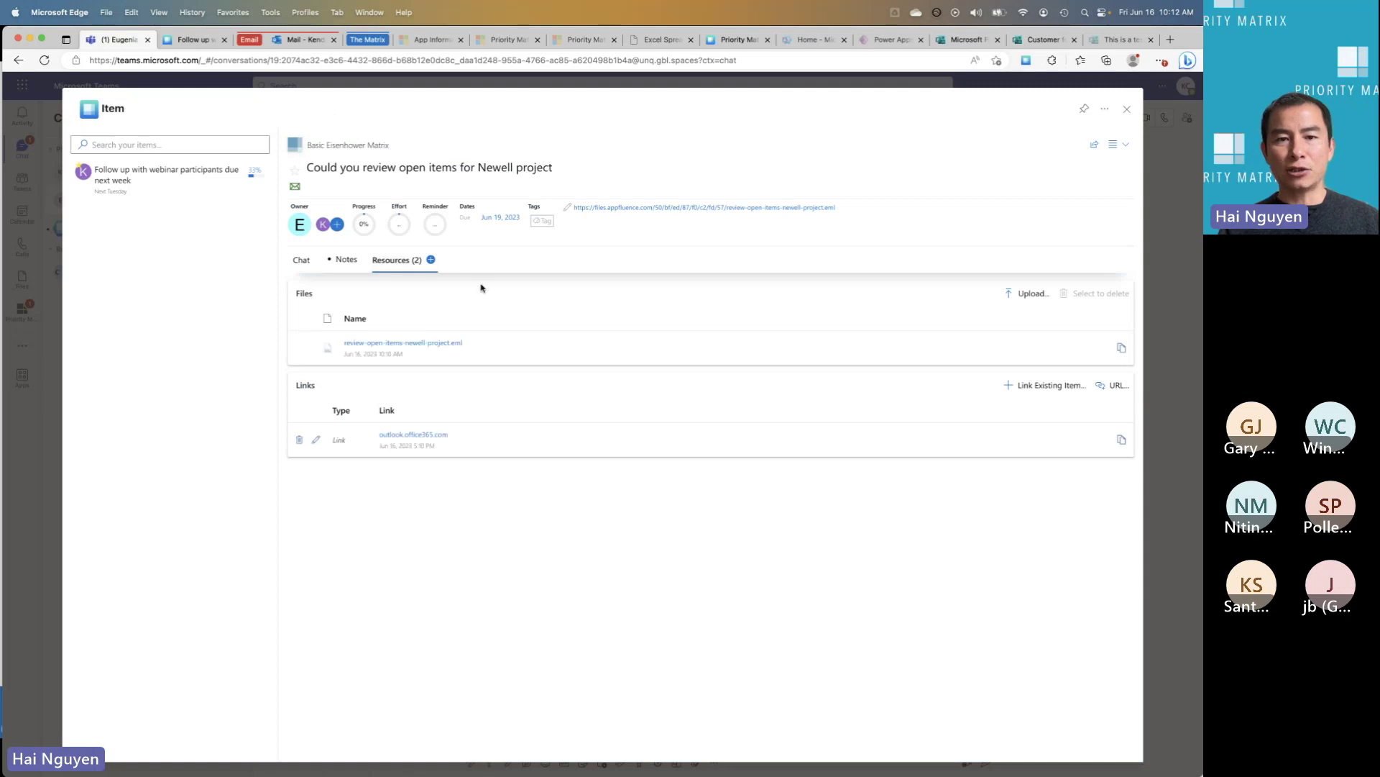
{"action": "left_click", "coordinate": [301, 259]}
{"action": "left_click", "coordinate": [373, 743]}
{"action": "type", "text": "Could you tell me more details"}
{"action": "key", "text": "Return"}
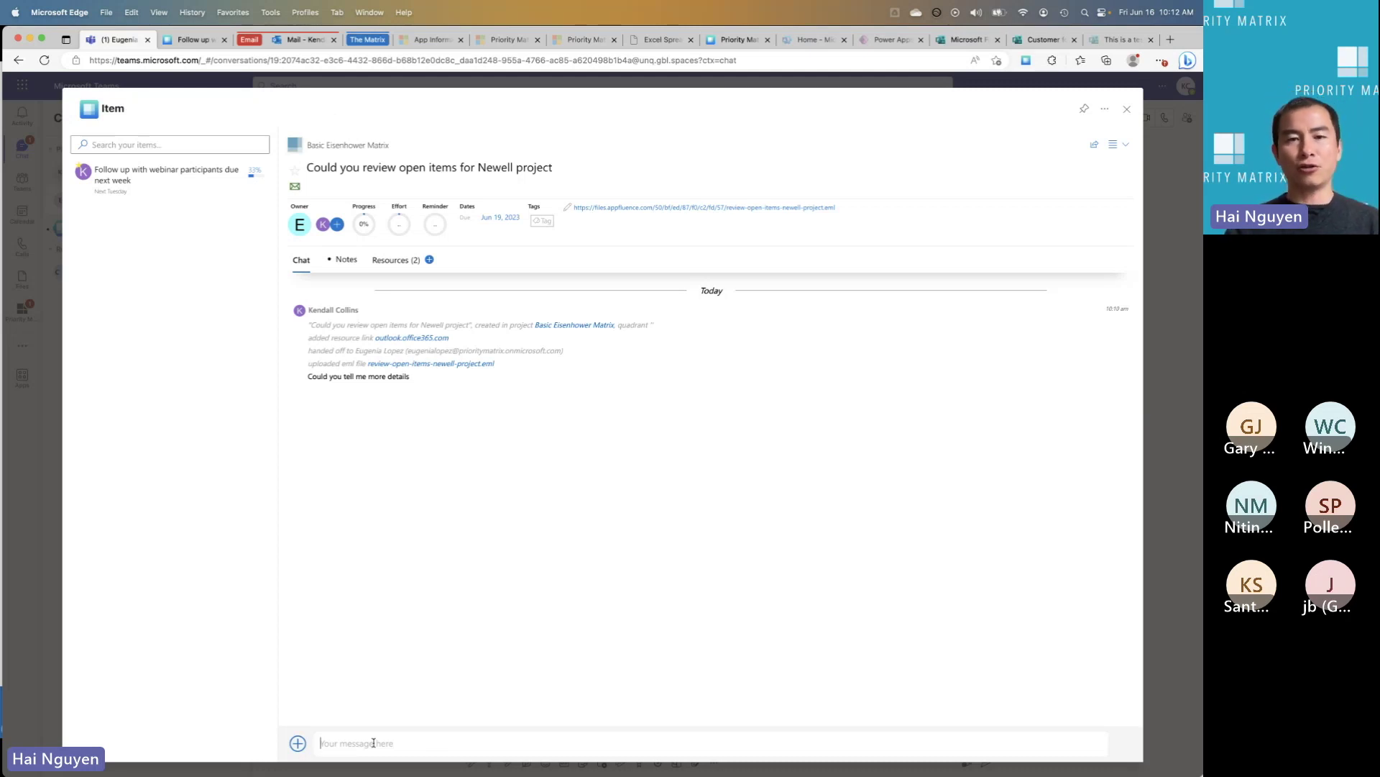
{"action": "left_click", "coordinate": [1129, 108]}
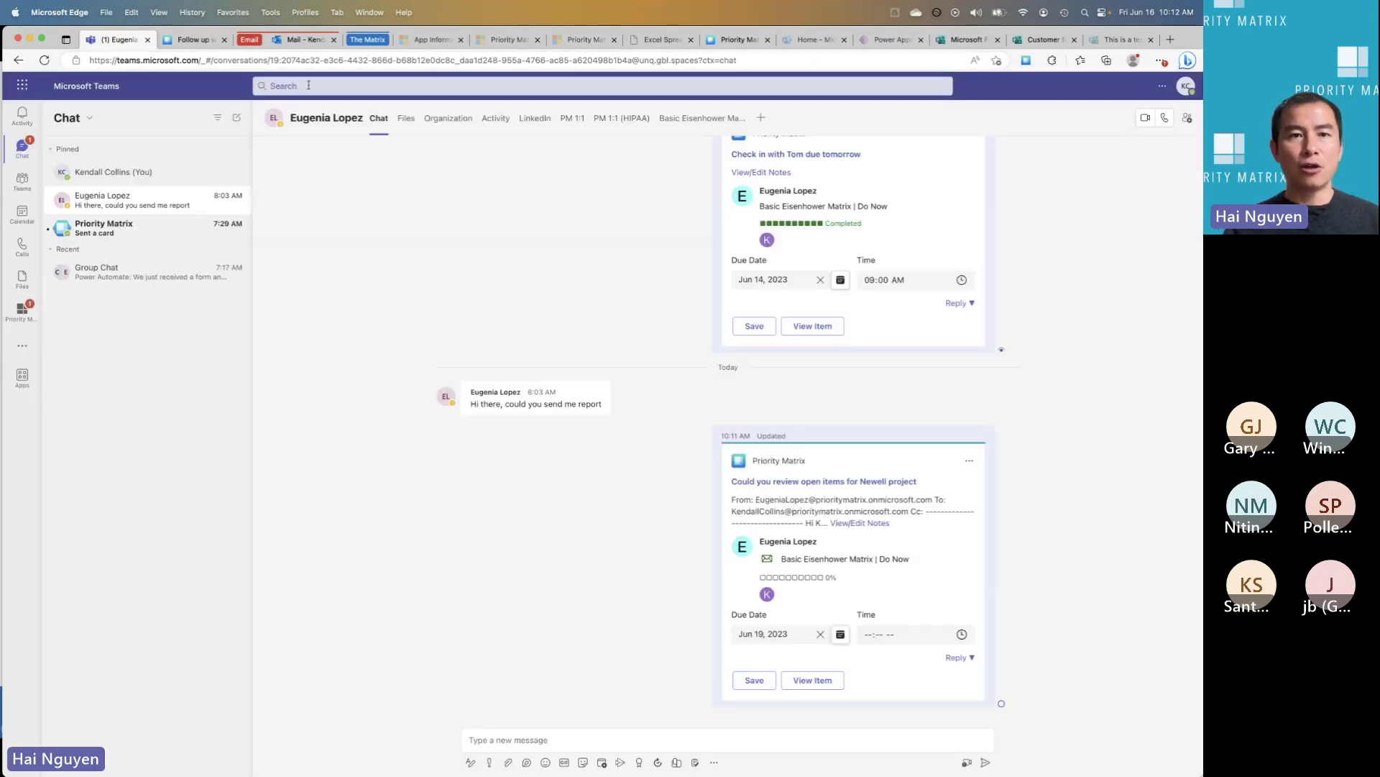
Switch to Outlook, open Priority Matrix from the "You have one open item this week" email, and look at attaching it to "Meal prep healthy lunches"
{"action": "left_click", "coordinate": [297, 41]}
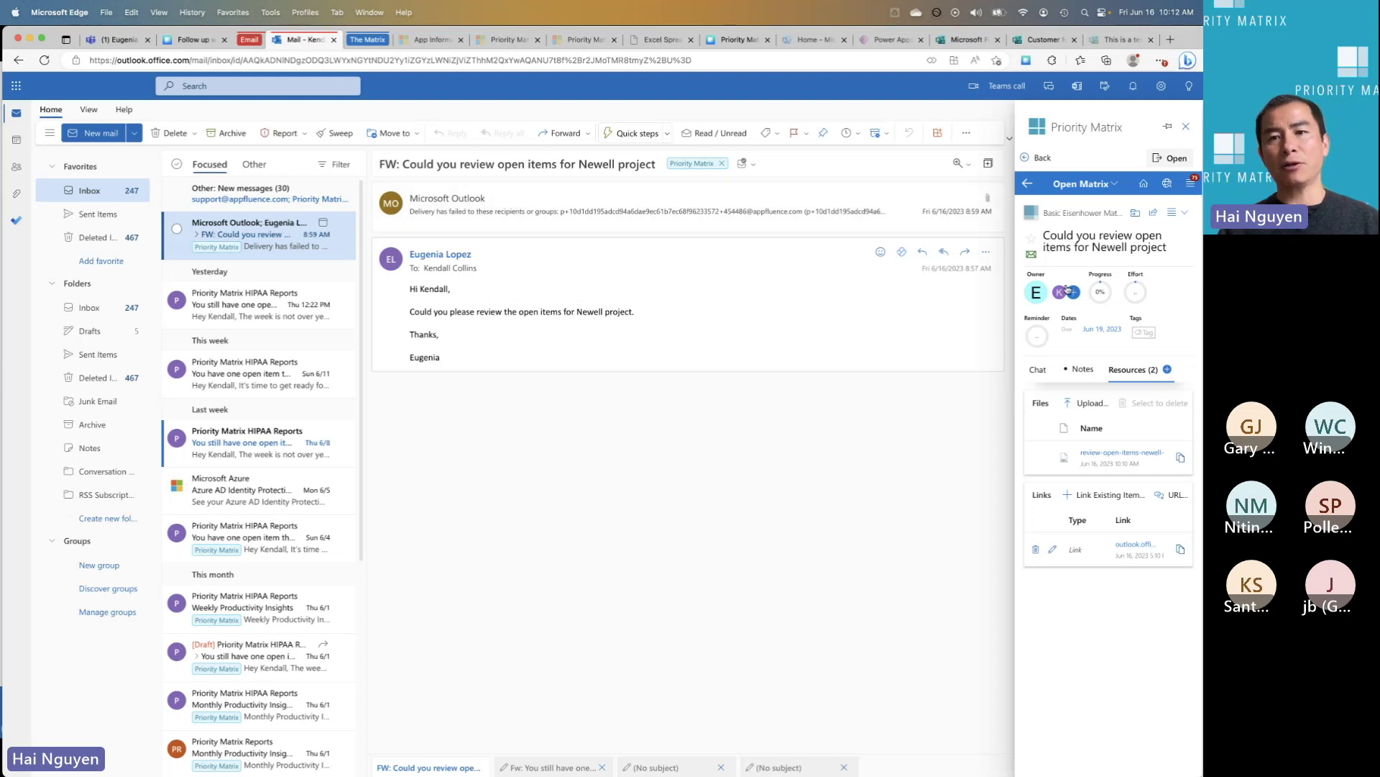
{"action": "left_click", "coordinate": [1029, 189]}
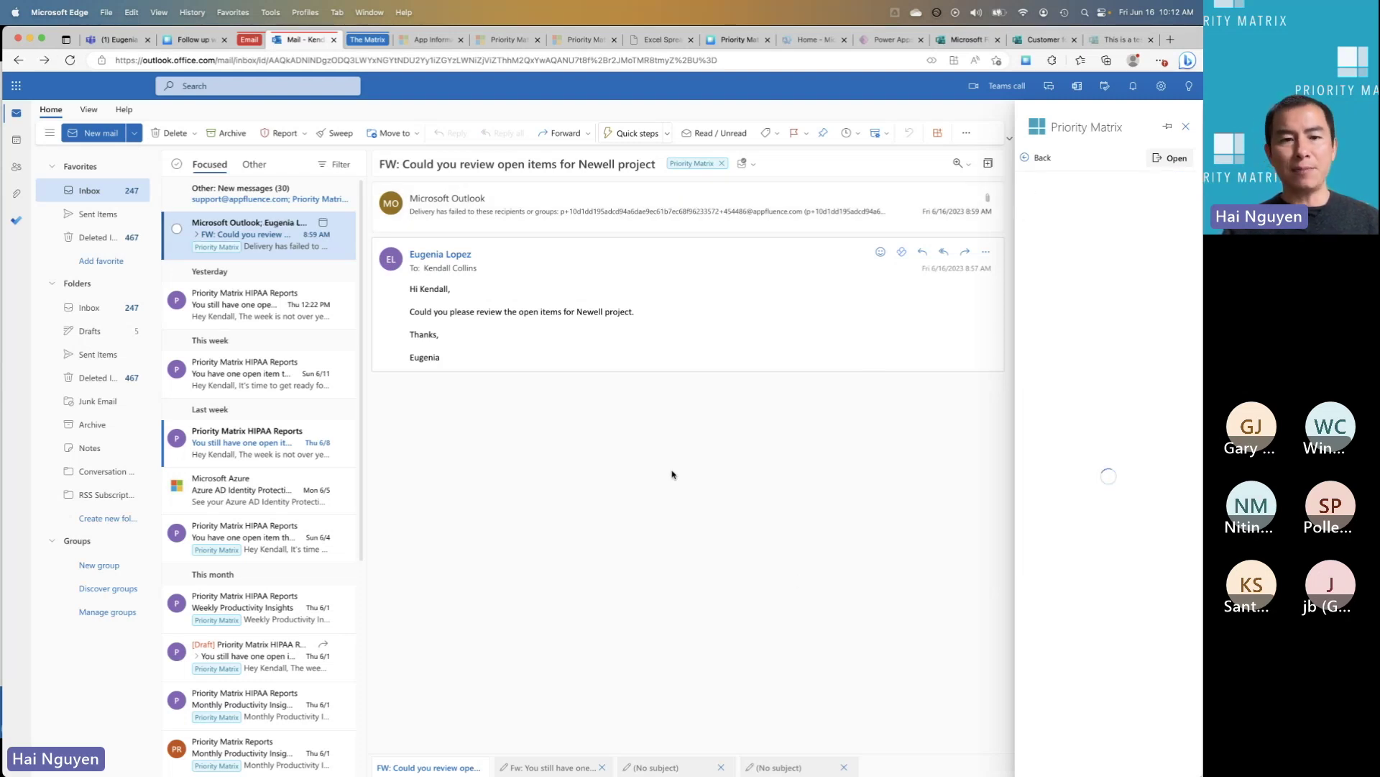
{"action": "left_click", "coordinate": [246, 534]}
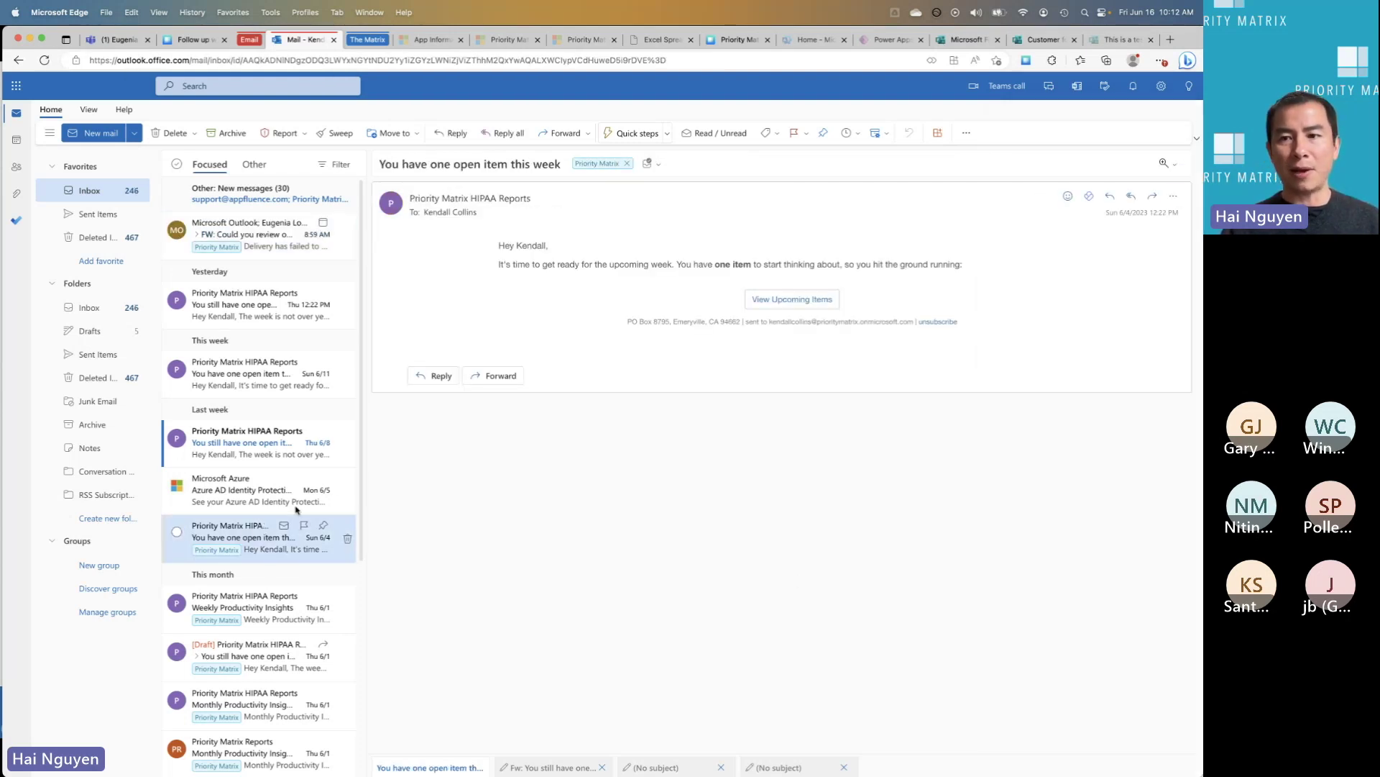
{"action": "left_click", "coordinate": [1174, 195]}
{"action": "mouse_move", "coordinate": [1100, 492]}
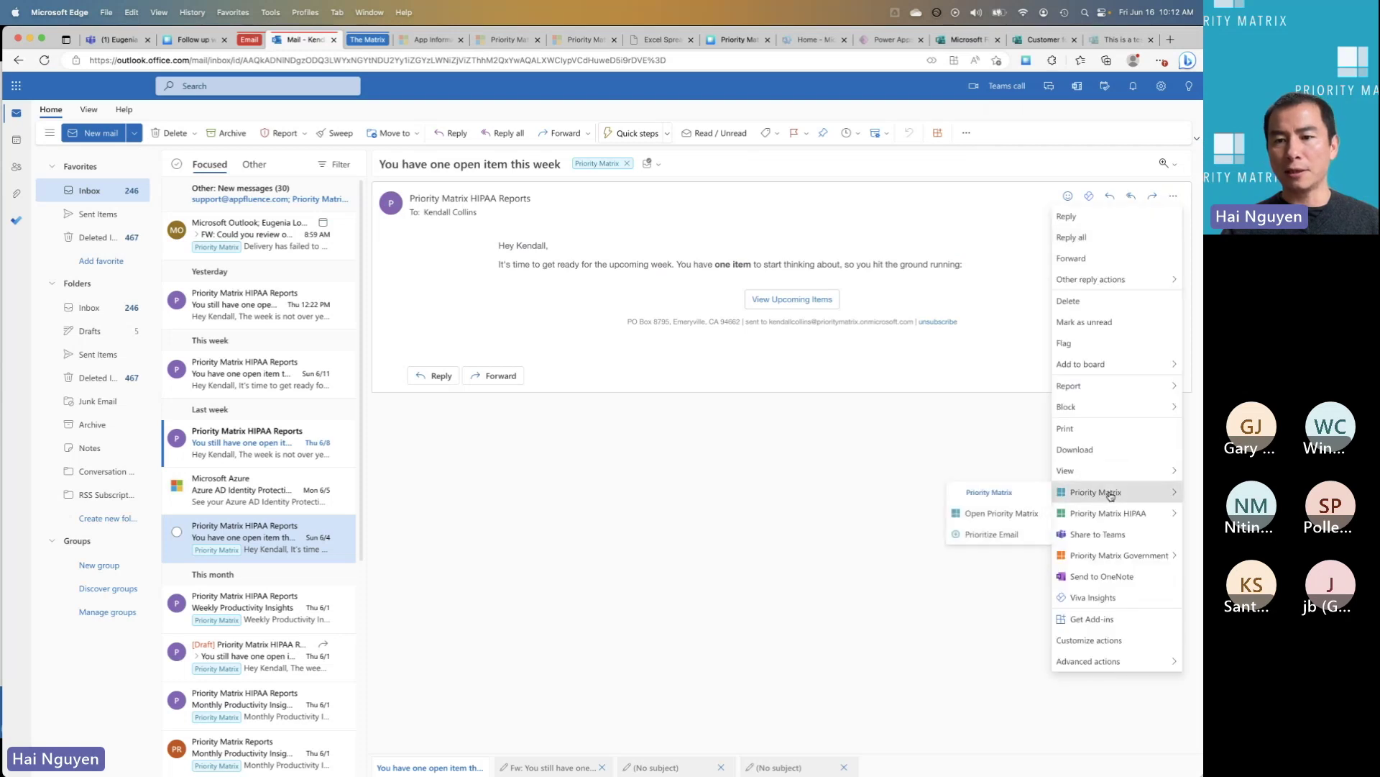
{"action": "left_click", "coordinate": [995, 512]}
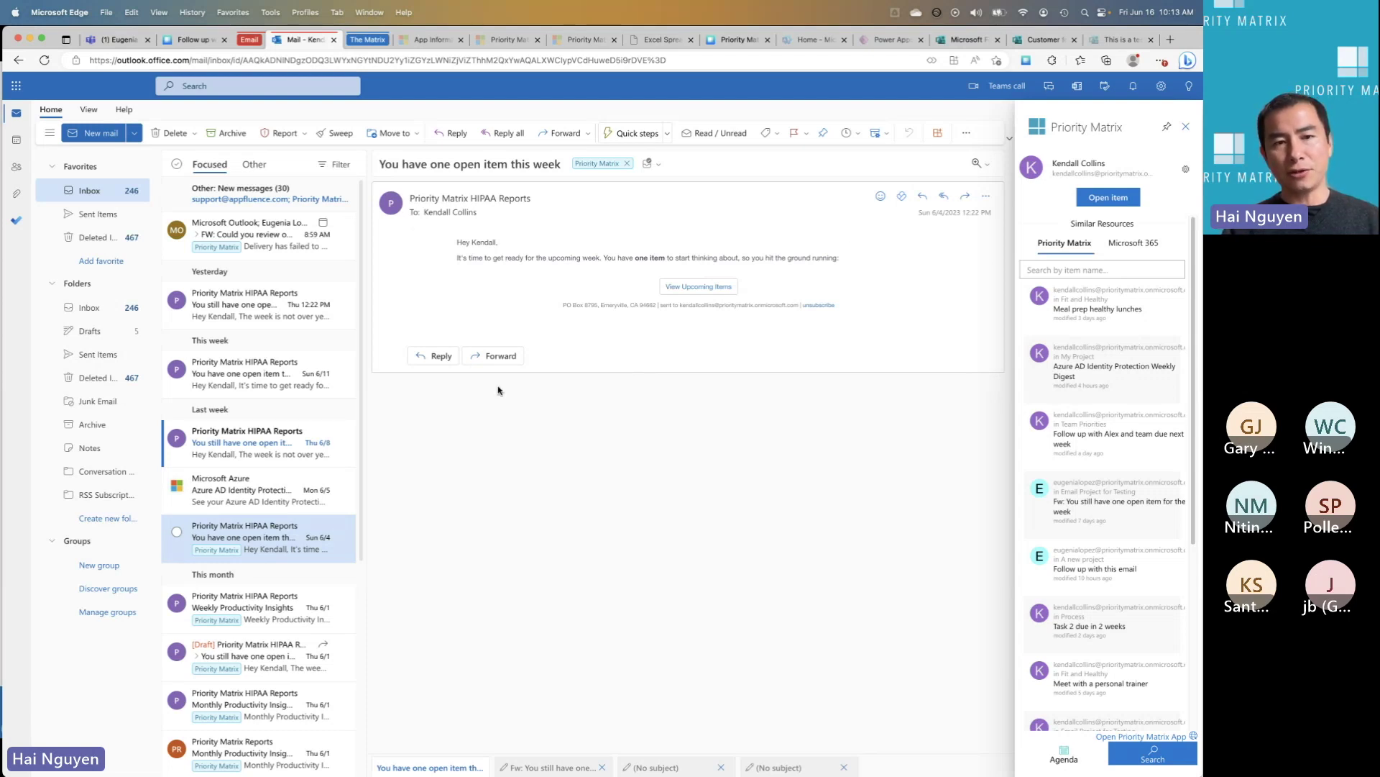
{"action": "mouse_move", "coordinate": [1162, 310]}
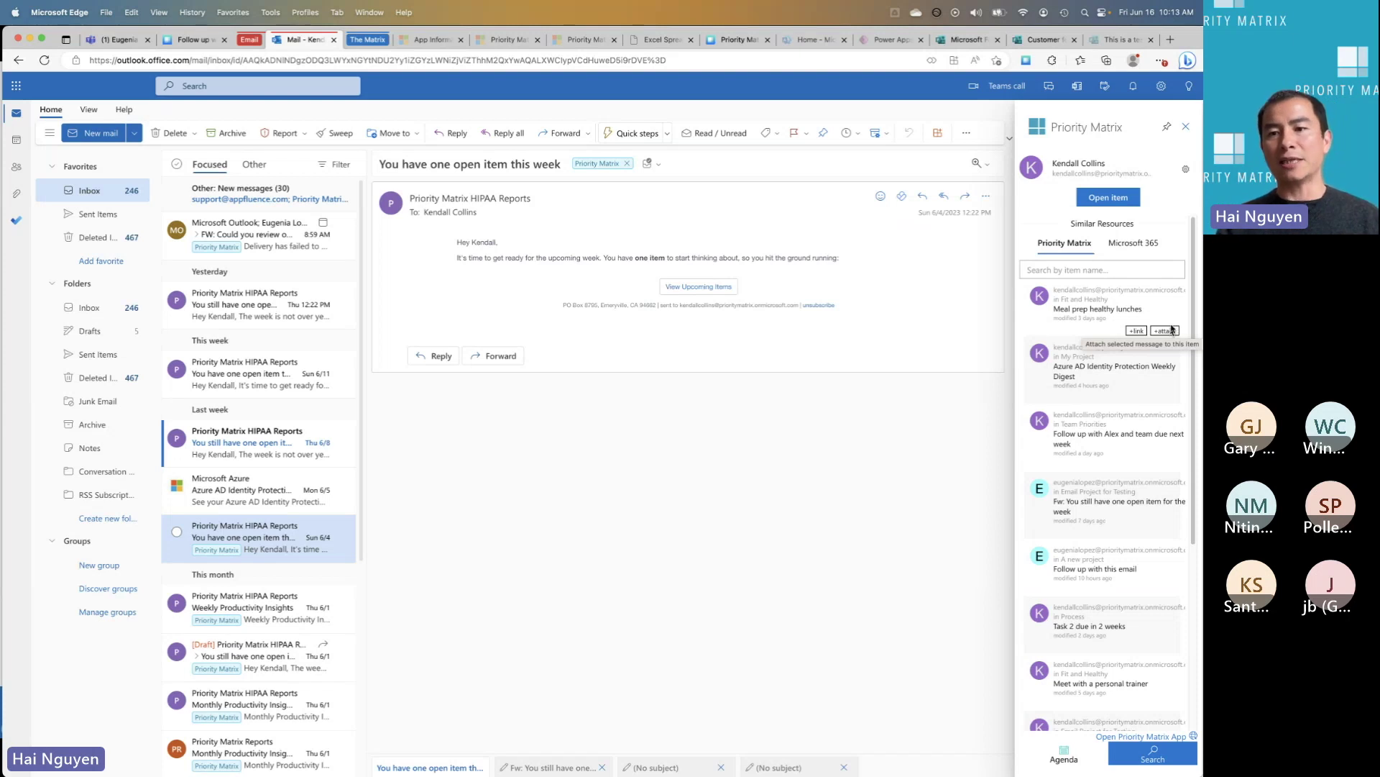
{"action": "left_click", "coordinate": [1172, 329]}
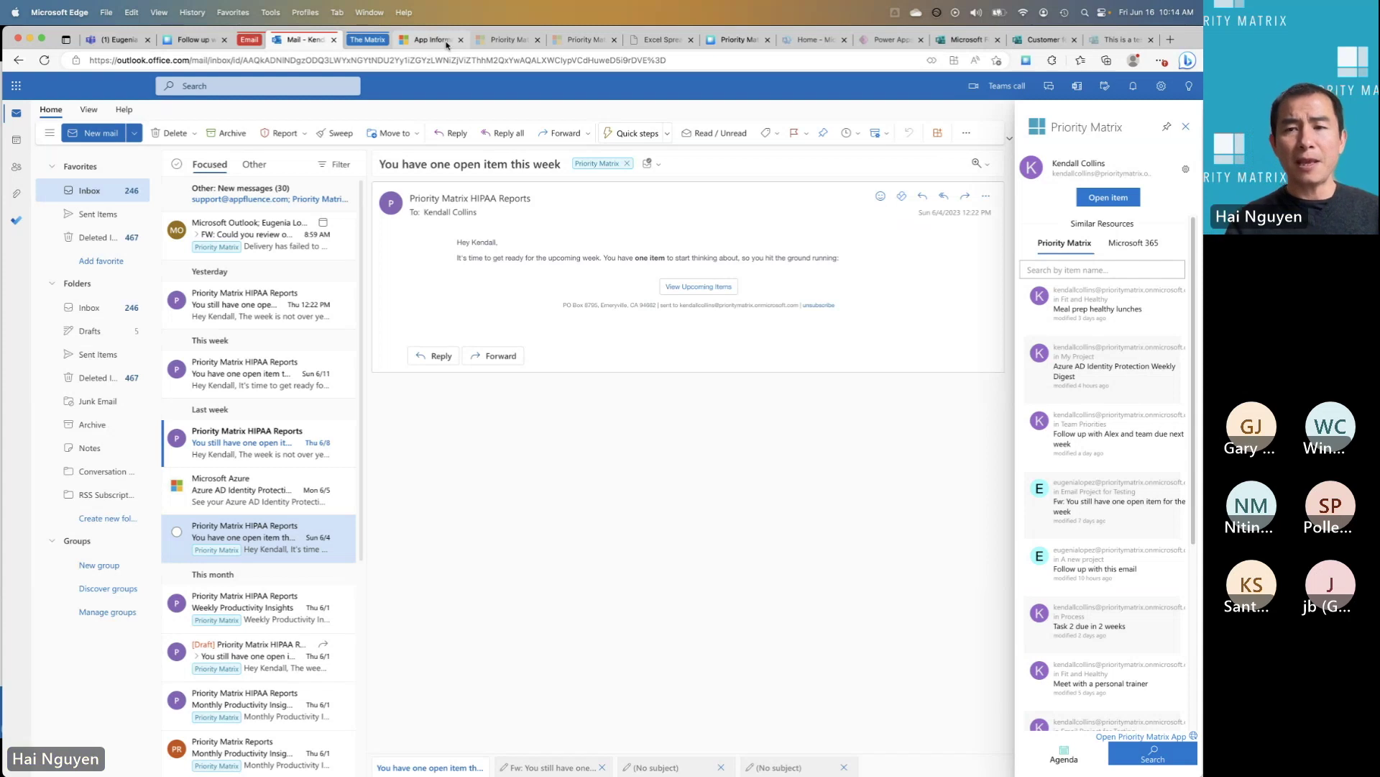
Look at the Priority Matrix for Edge extension, and review the supported platforms on the Priority Matrix connectors page
{"action": "left_click", "coordinate": [1027, 63]}
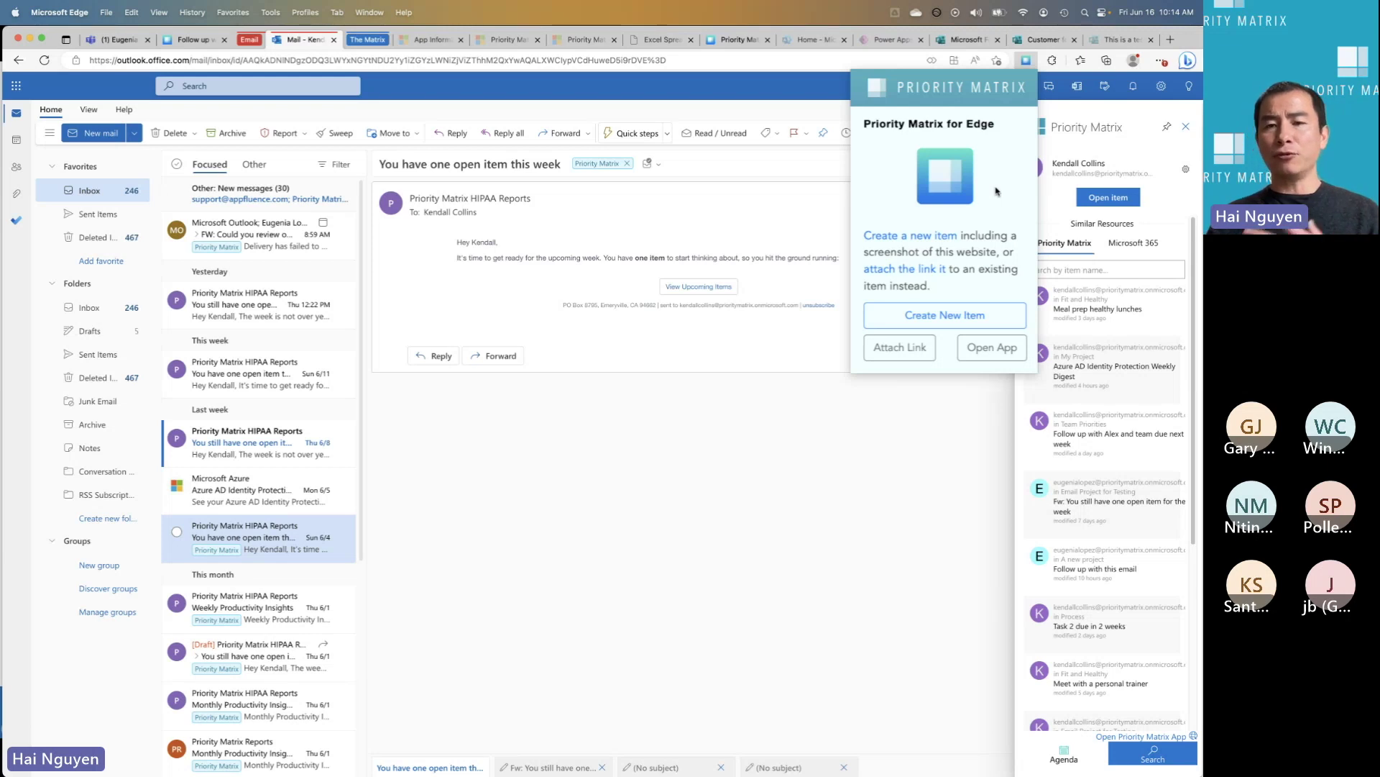
{"action": "left_click", "coordinate": [924, 471]}
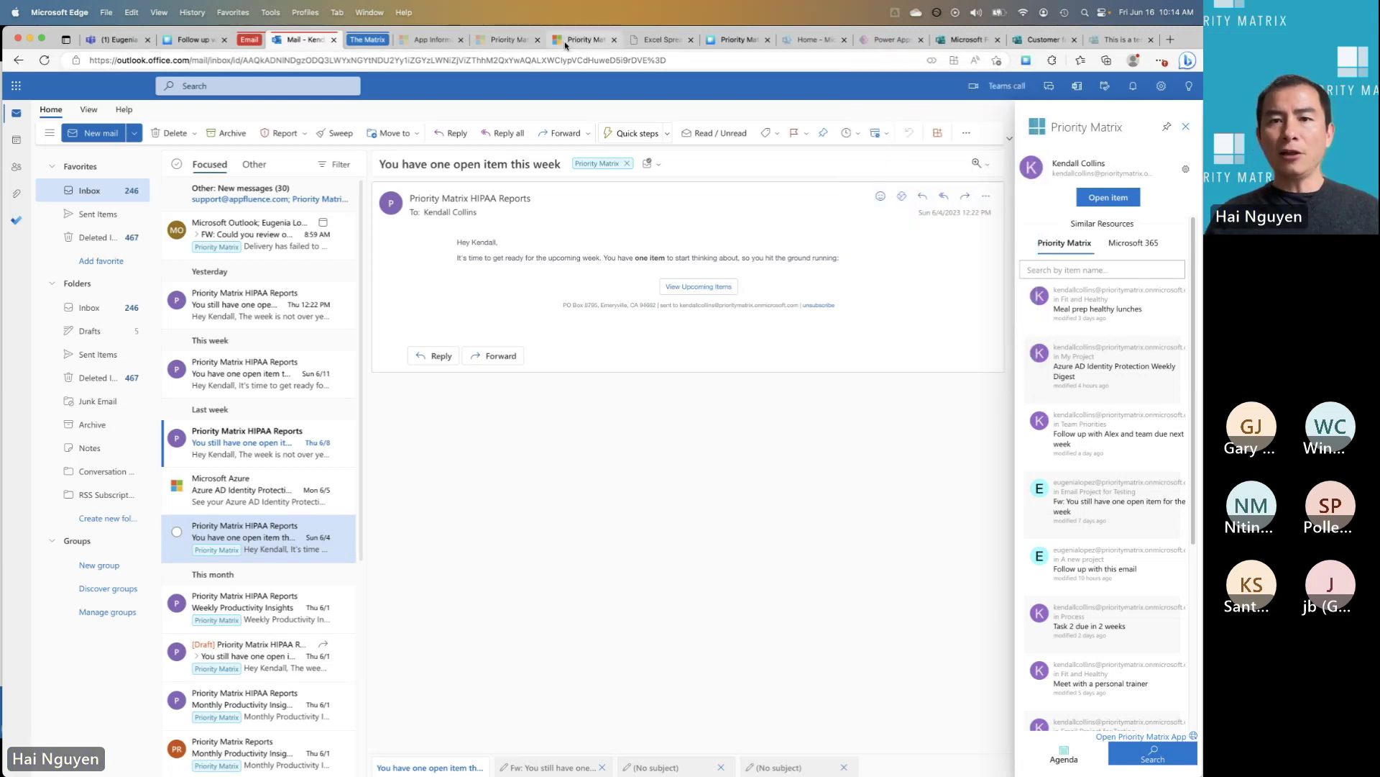
{"action": "left_click", "coordinate": [735, 41]}
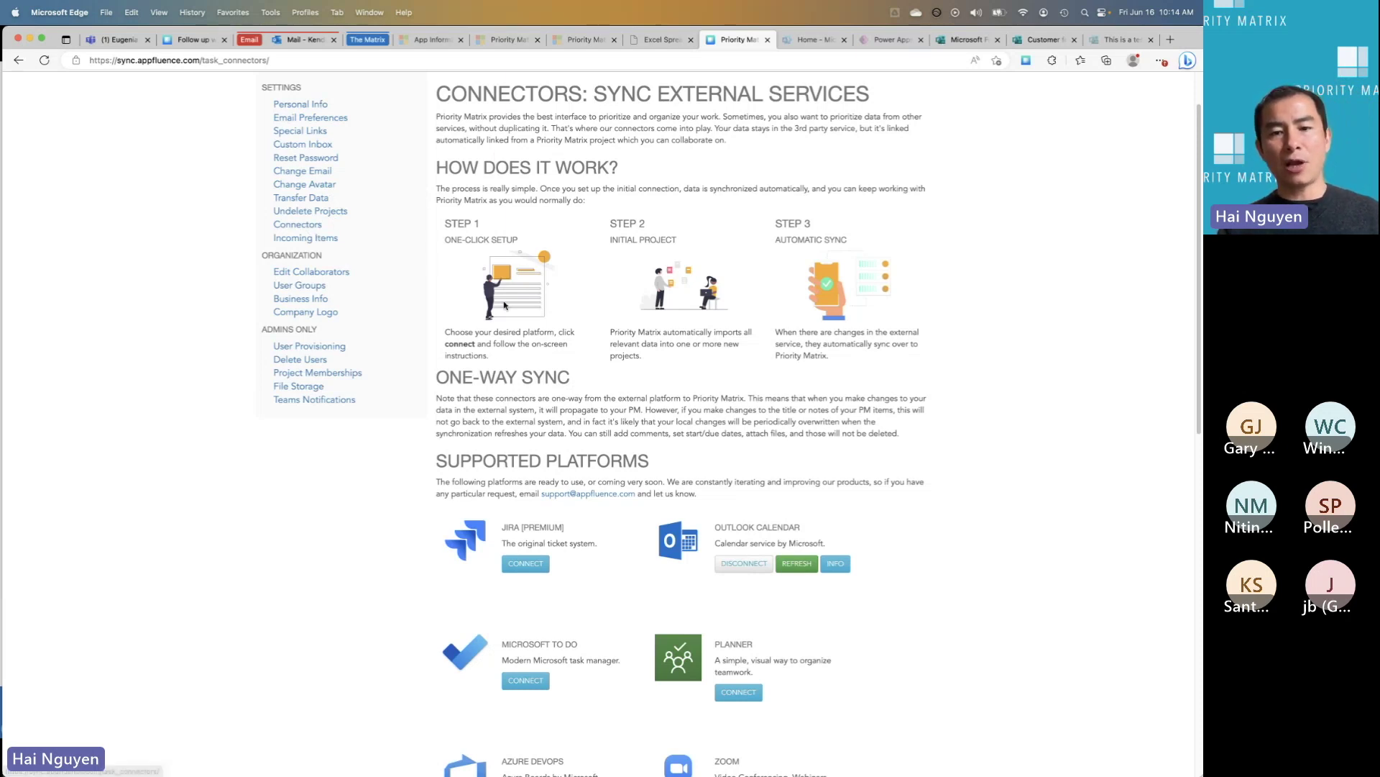
{"action": "scroll", "coordinate": [506, 308], "scroll_direction": "down", "scroll_amount": 5}
{"action": "scroll", "coordinate": [562, 376], "scroll_direction": "down", "scroll_amount": 1}
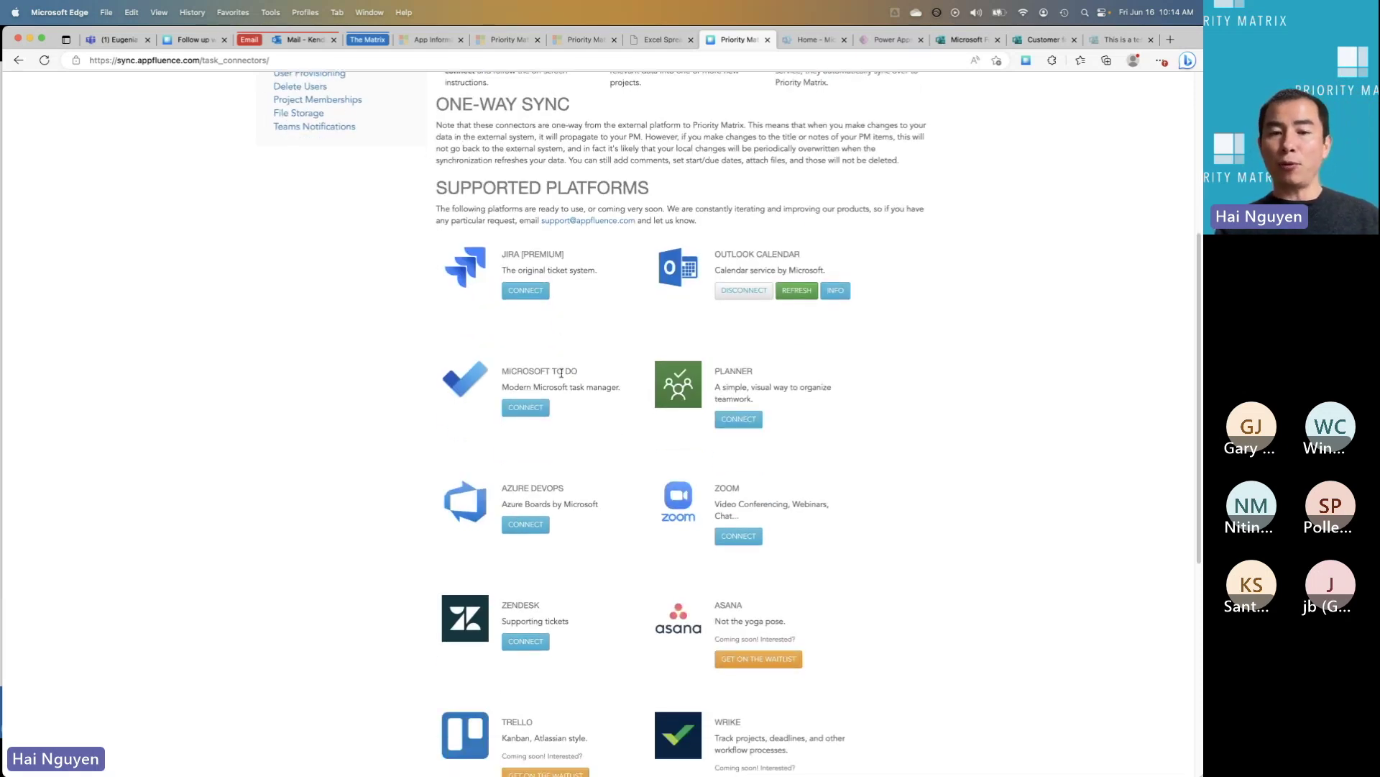
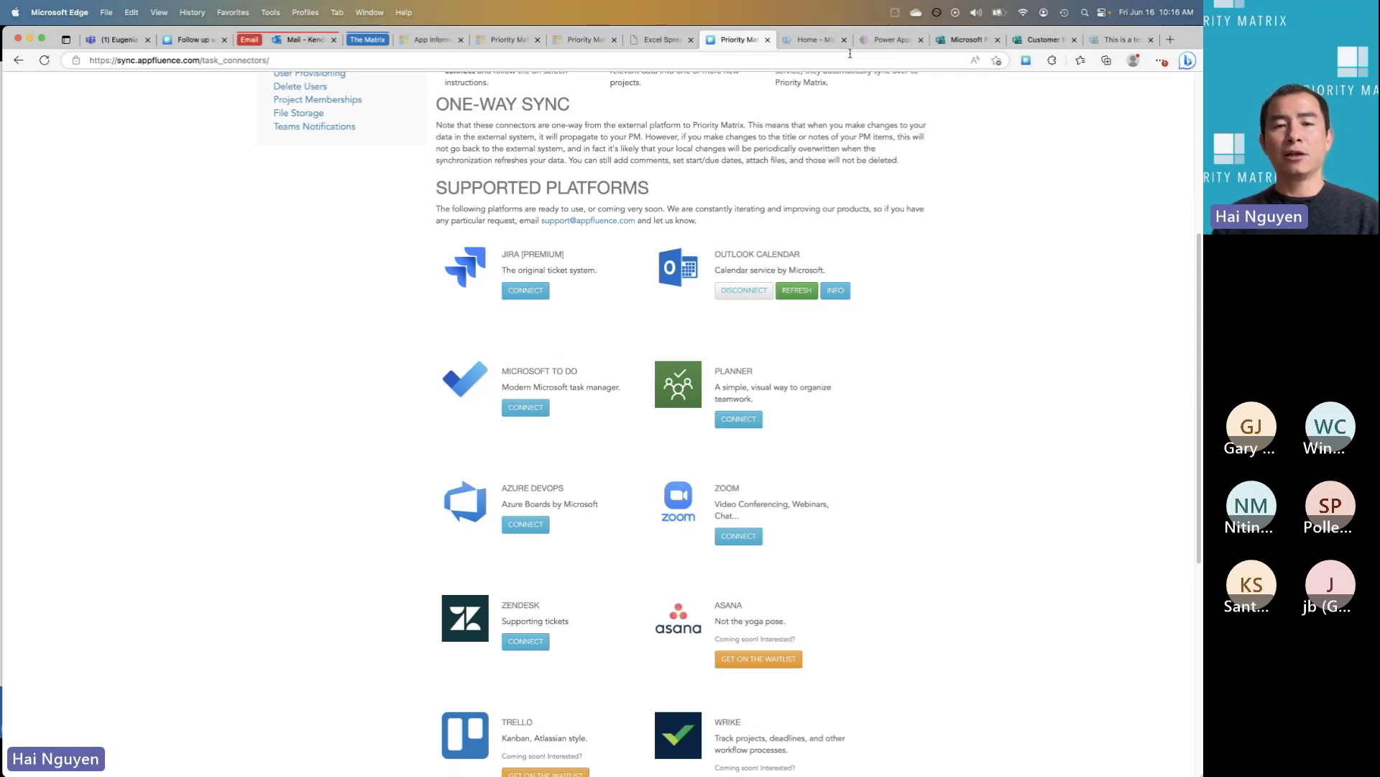
Start a new Outlook email and insert the "Could you review open items for Newell project" item card from Priority Matrix
{"action": "left_click", "coordinate": [301, 41]}
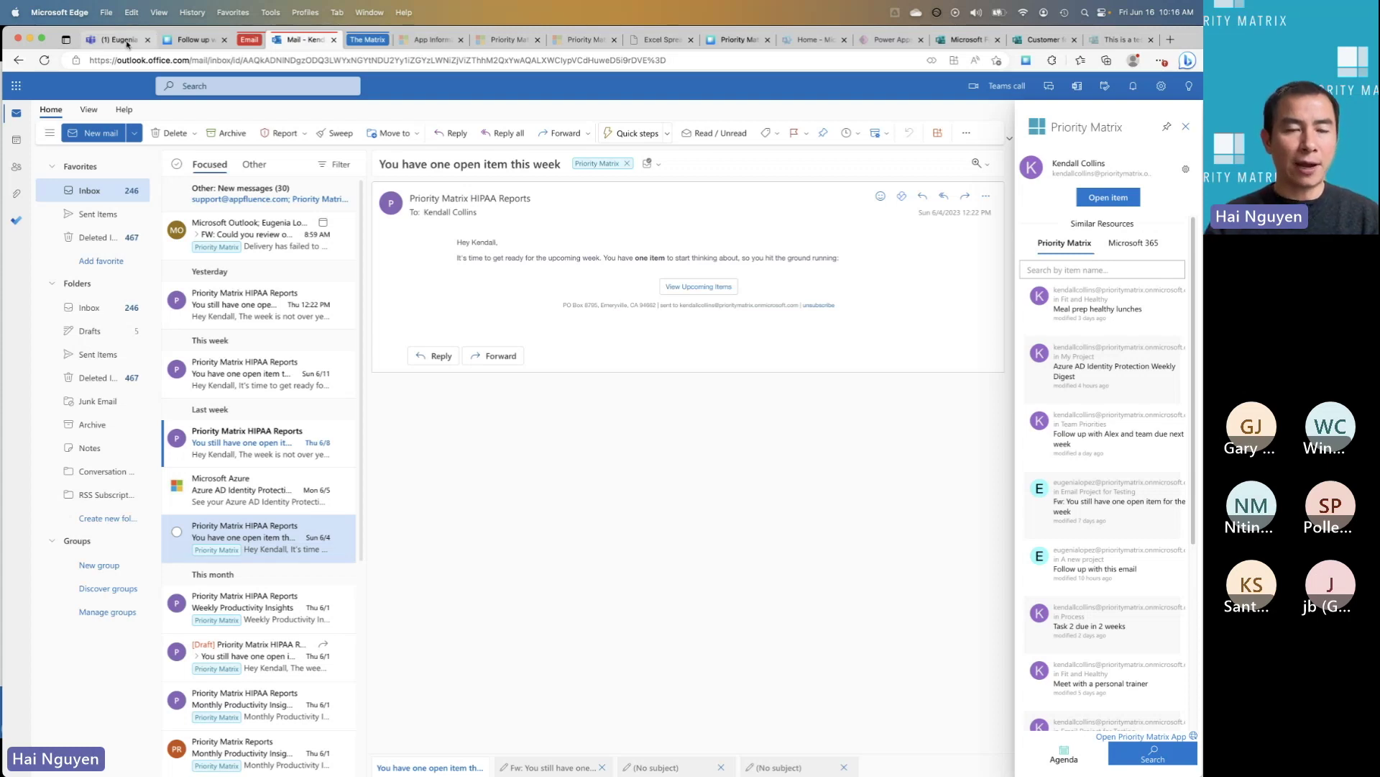
{"action": "left_click", "coordinate": [92, 133]}
{"action": "left_click", "coordinate": [553, 331]}
{"action": "left_click", "coordinate": [943, 133]}
{"action": "left_click", "coordinate": [986, 197]}
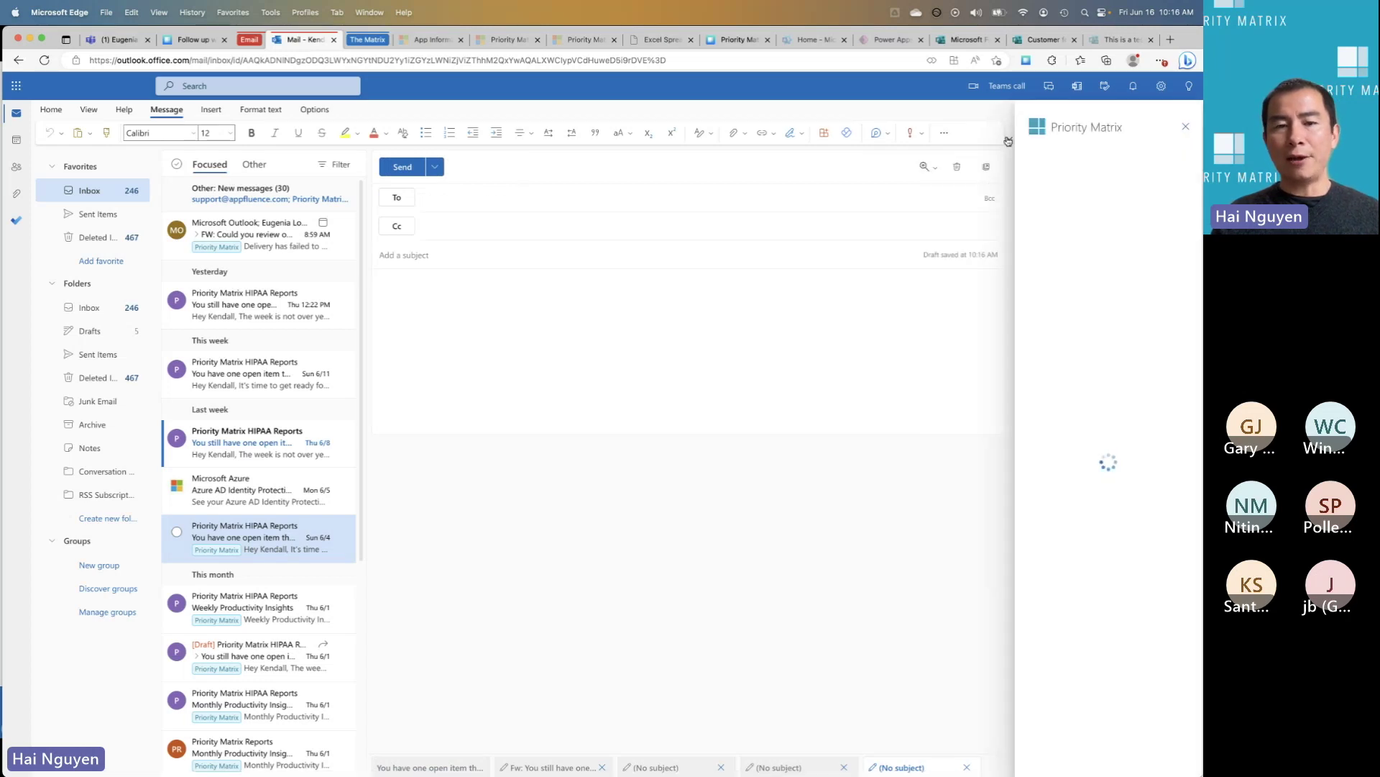
{"action": "mouse_move", "coordinate": [1041, 301]}
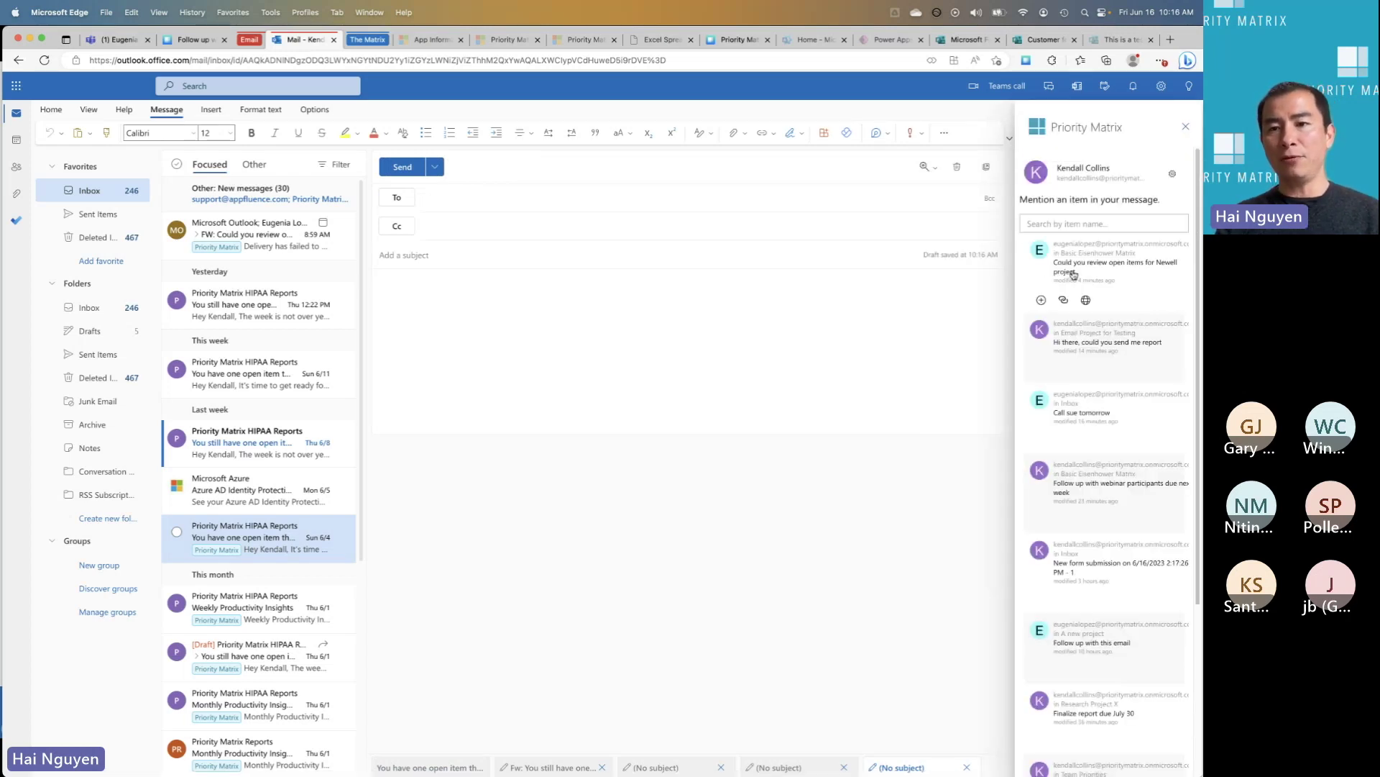
{"action": "left_click", "coordinate": [1041, 301]}
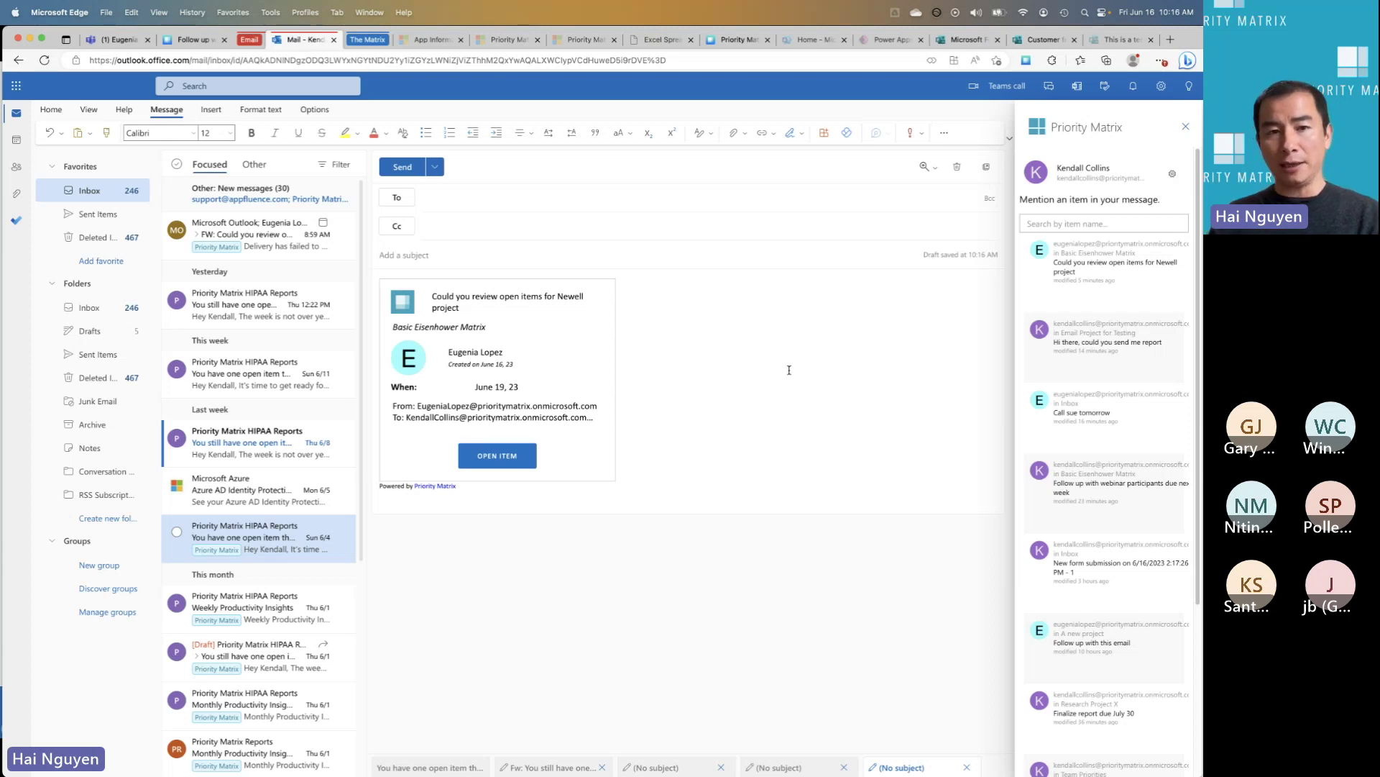
{"action": "left_click", "coordinate": [381, 282]}
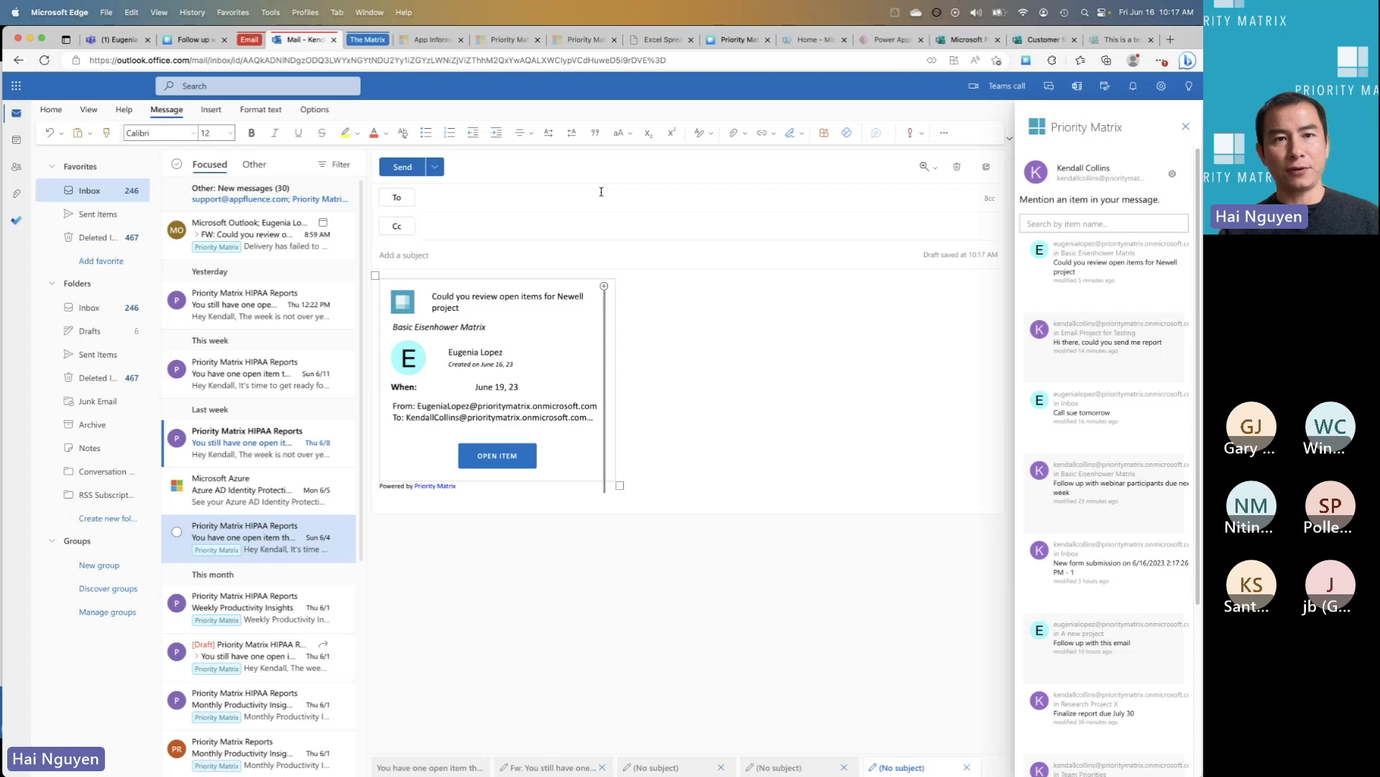
Return to Priority Matrix in Teams and look at the details and available actions of the "All my research projects" project
{"action": "left_click", "coordinate": [118, 40]}
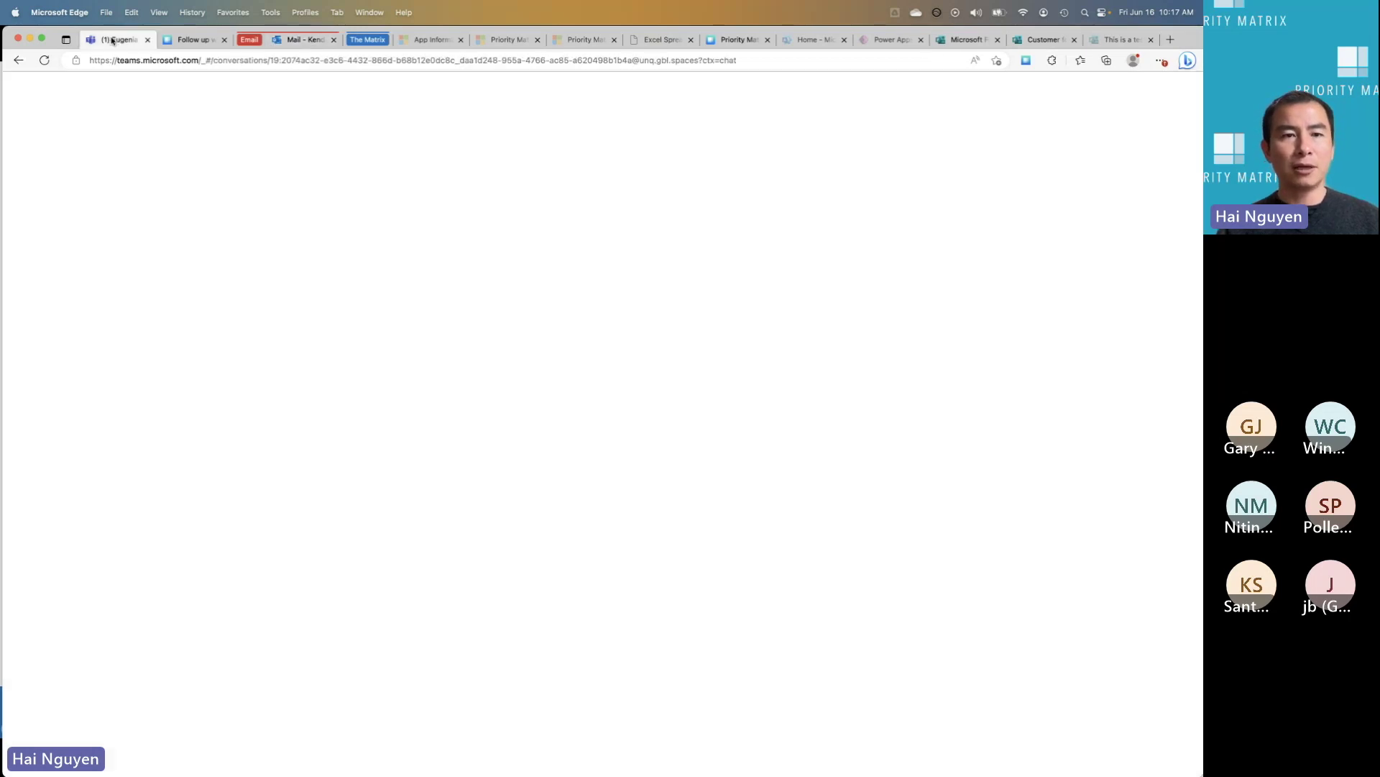
{"action": "left_click", "coordinate": [21, 316]}
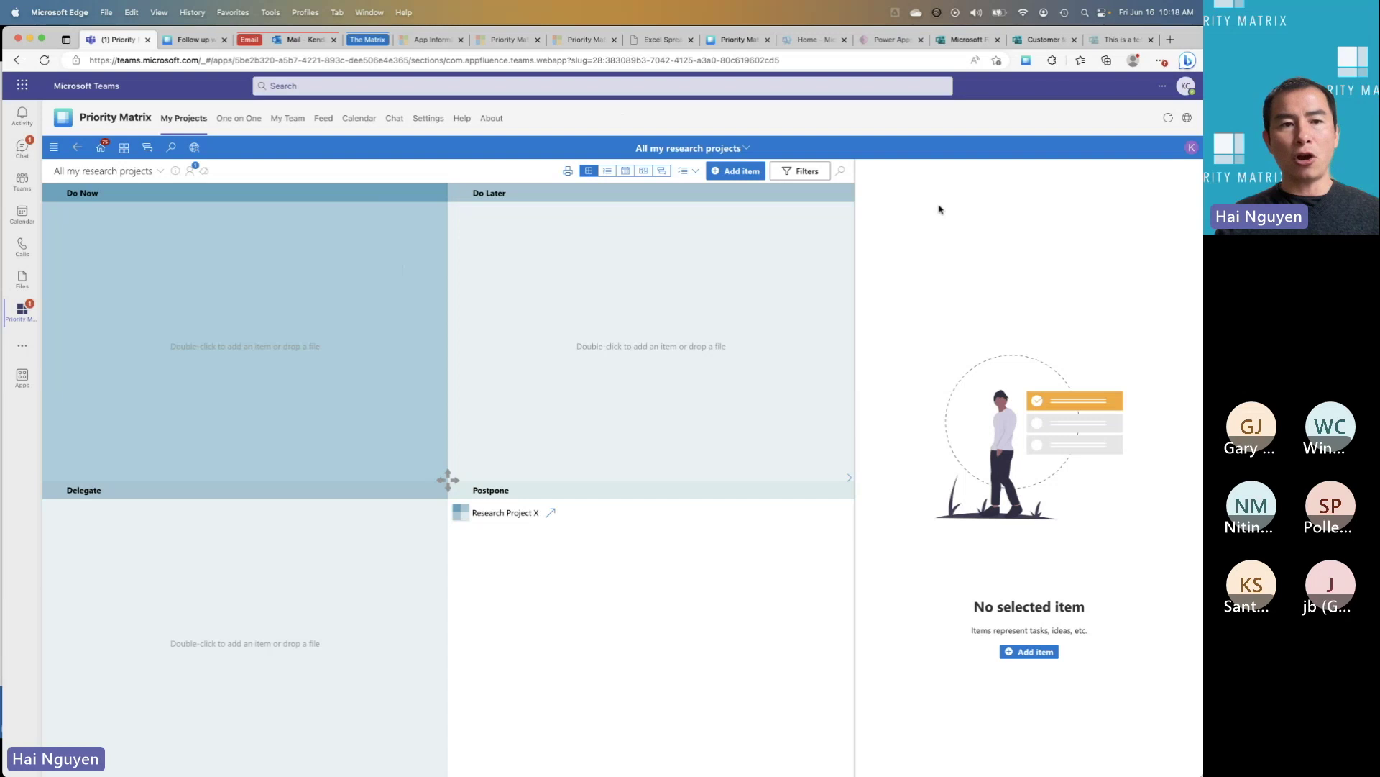
{"action": "left_click", "coordinate": [175, 171]}
{"action": "left_click", "coordinate": [1180, 176]}
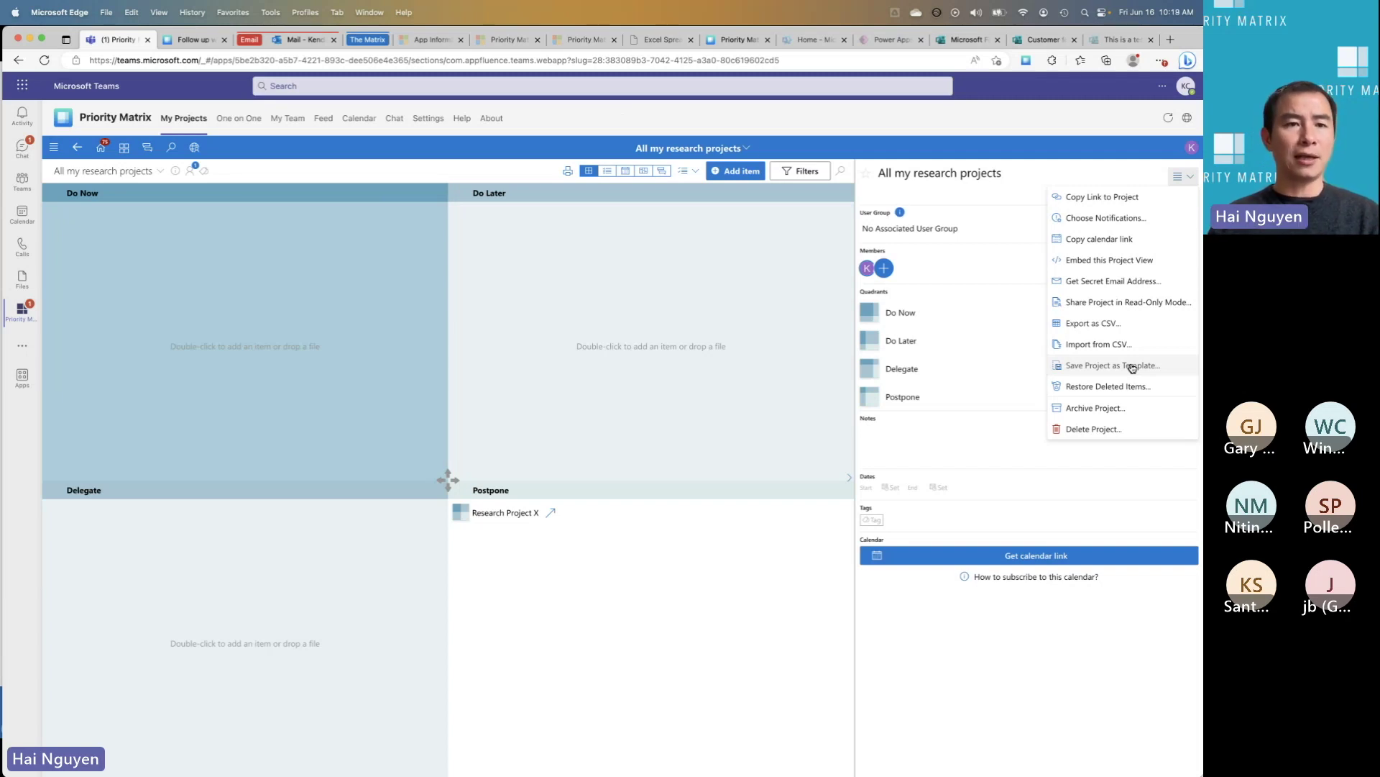
View the general reports list, and return to the Priority Matrix home overview
{"action": "left_click", "coordinate": [53, 148]}
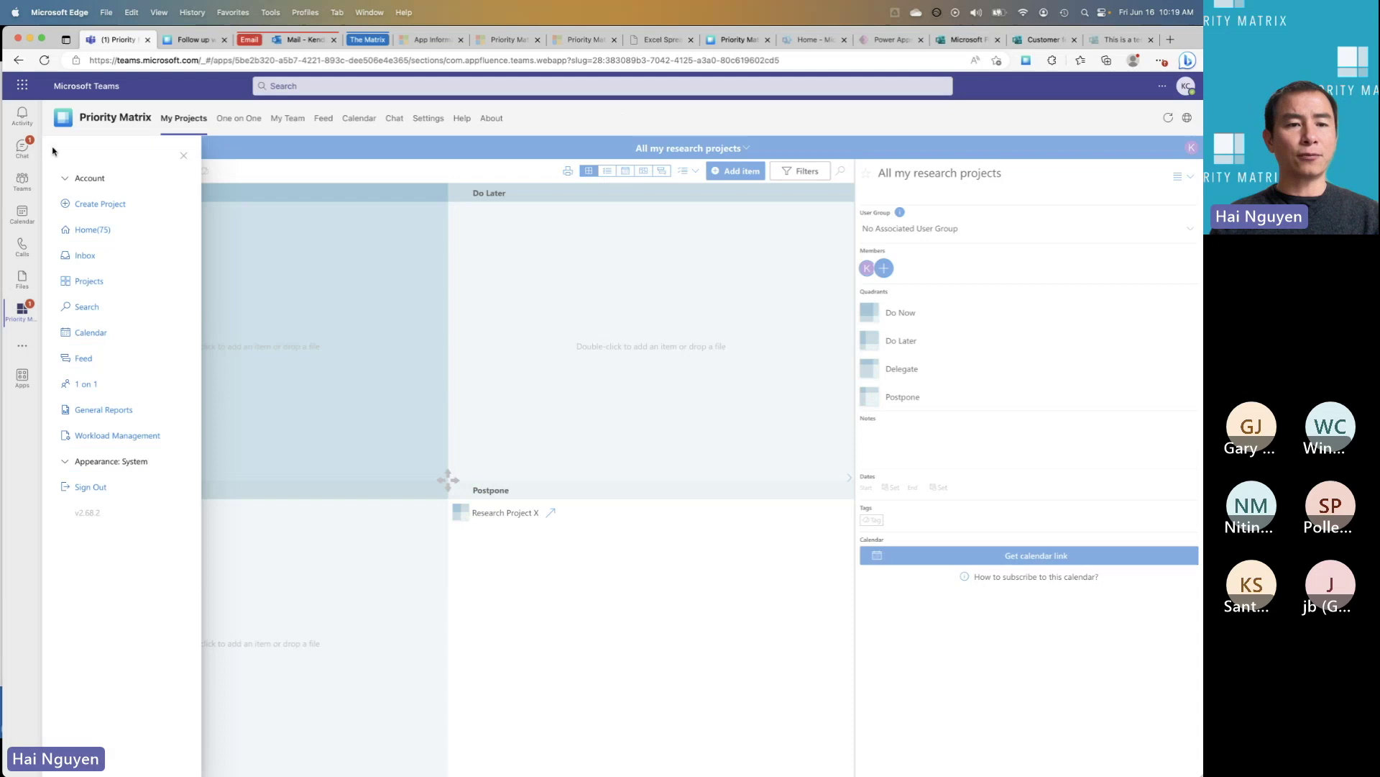
{"action": "left_click", "coordinate": [122, 414]}
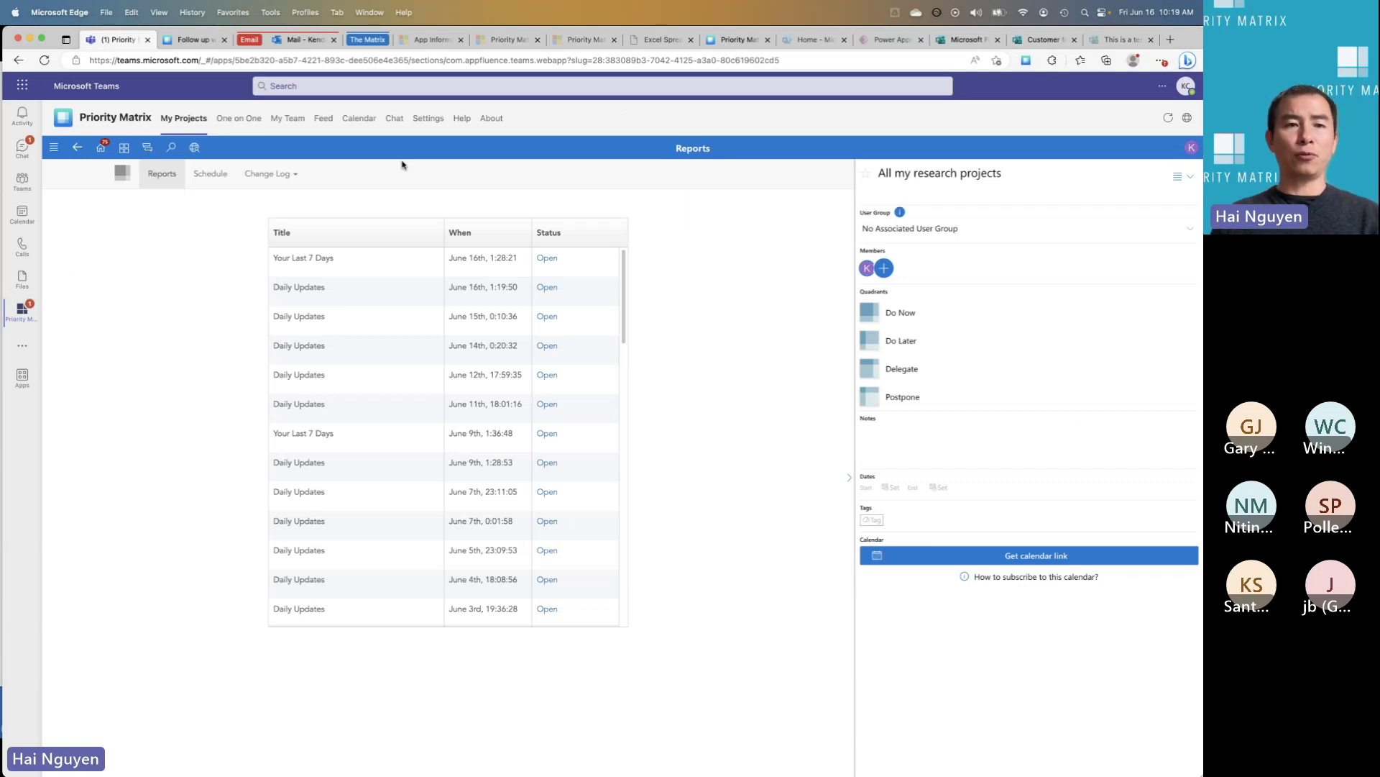
{"action": "left_click", "coordinate": [99, 148]}
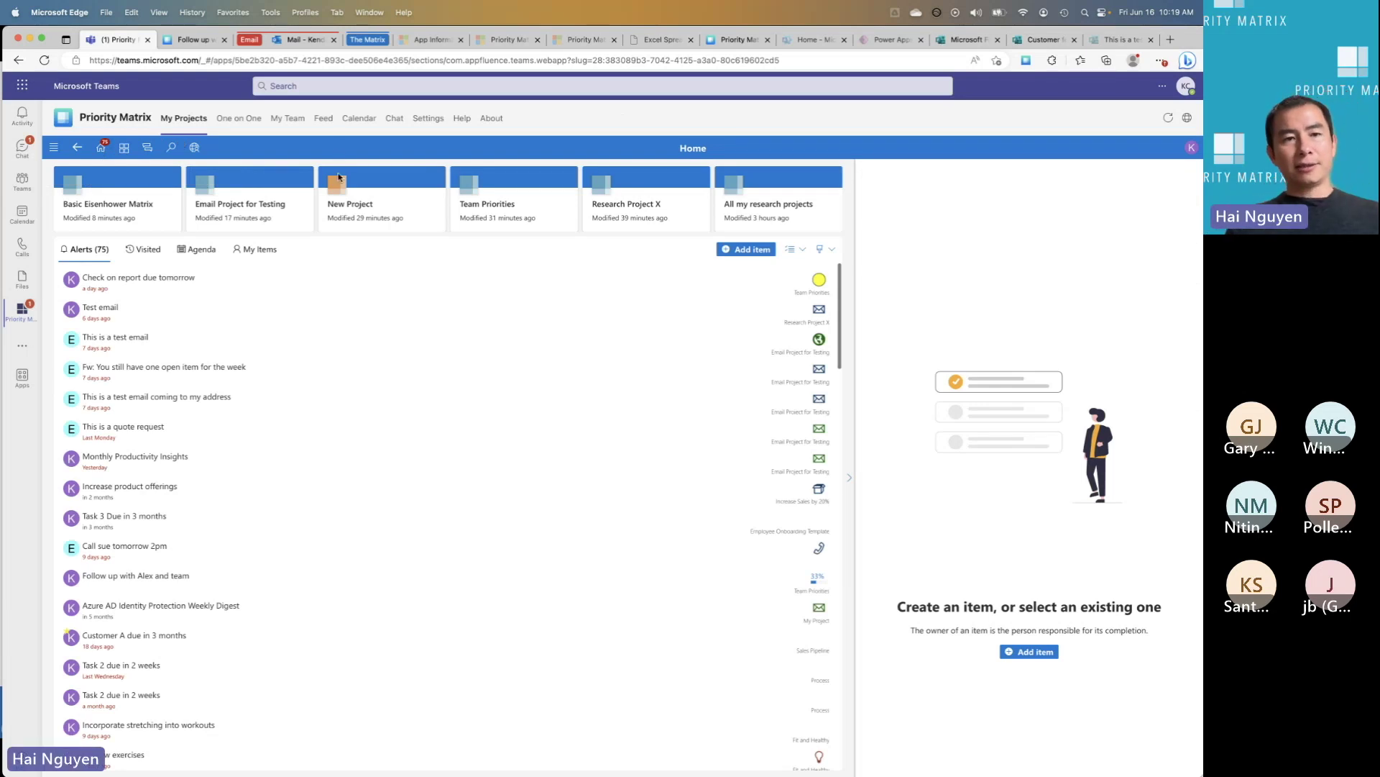